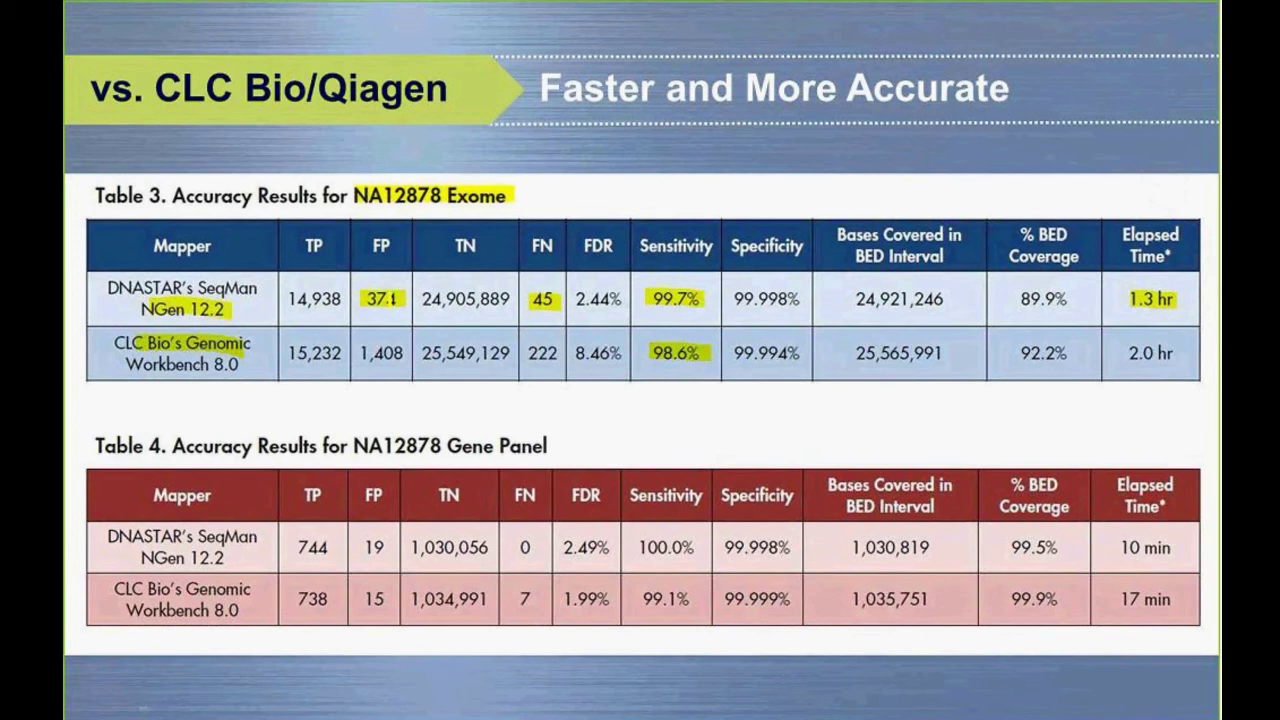
Erase the Table 3 highlighter marks and advance to the Fast Performance slide
{"action": "key", "text": "e"}
{"action": "key", "text": "Right"}
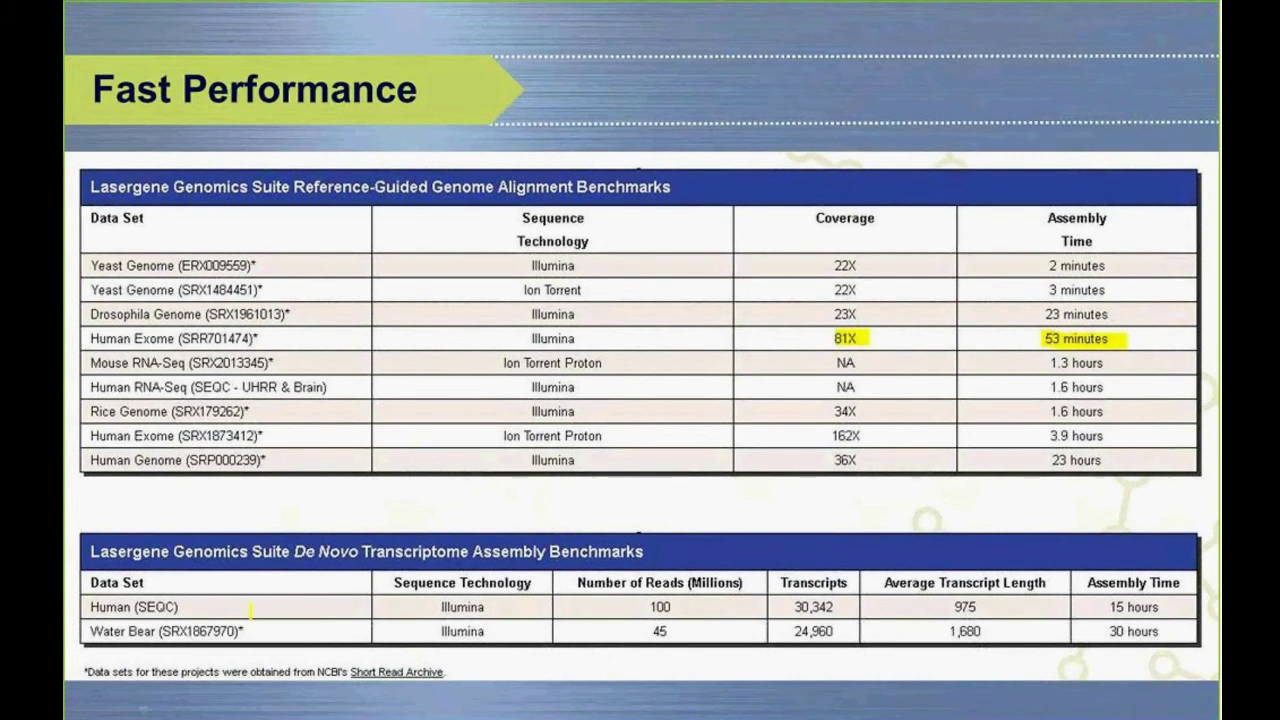
Advance past the Fast Performance slide to end the slide show
{"action": "key", "text": "Right"}
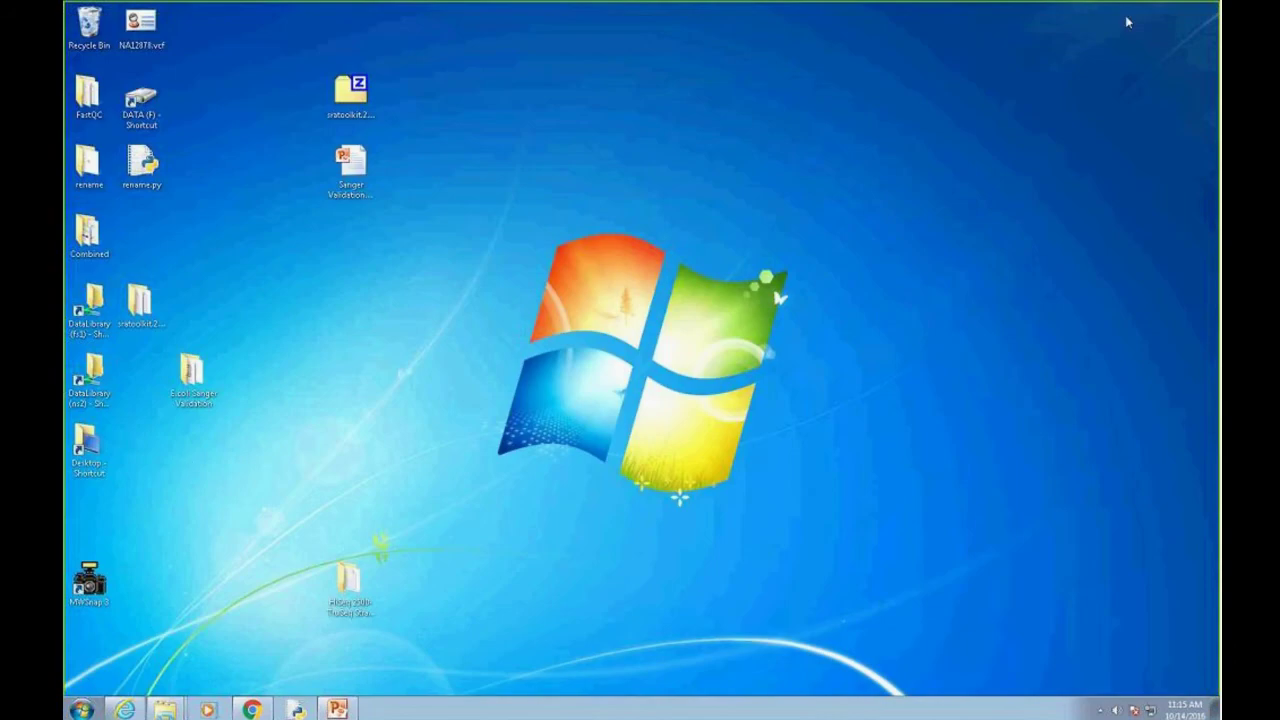
Minimize PowerPoint and launch SeqMan NGen 14 from the Start menu
{"action": "left_click", "coordinate": [1153, 22]}
{"action": "left_click", "coordinate": [83, 709]}
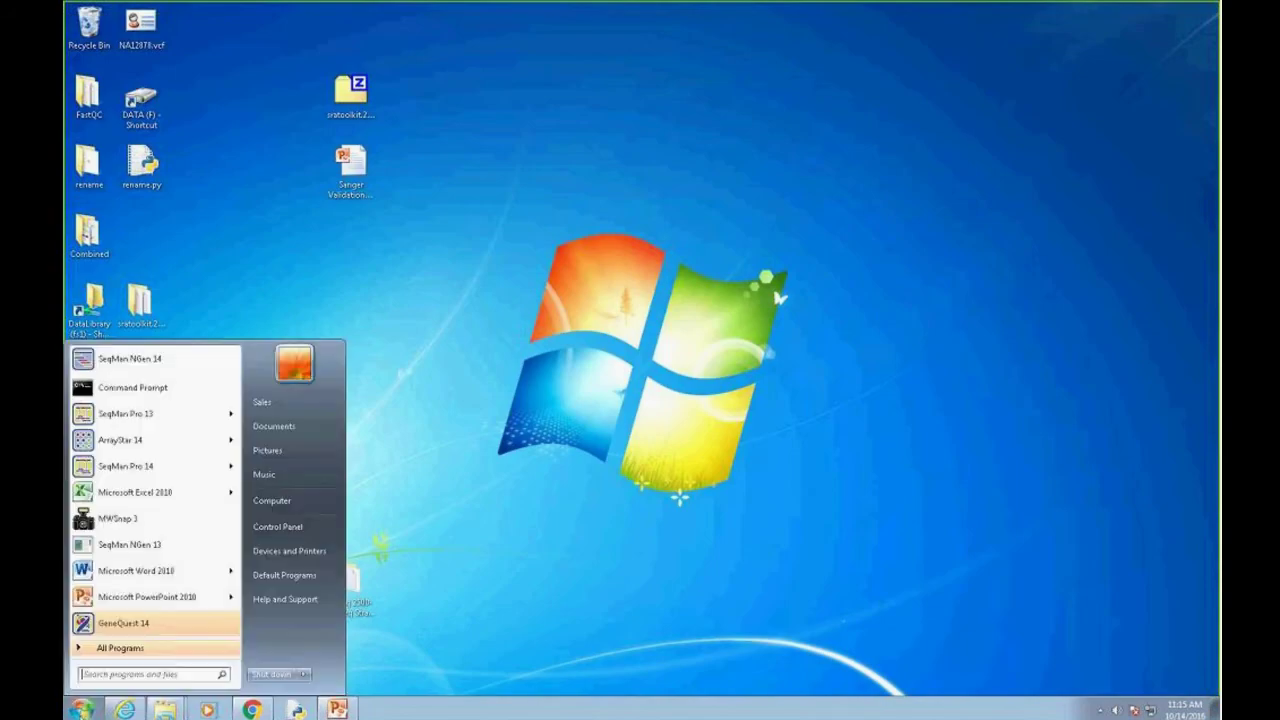
{"action": "left_click", "coordinate": [143, 366]}
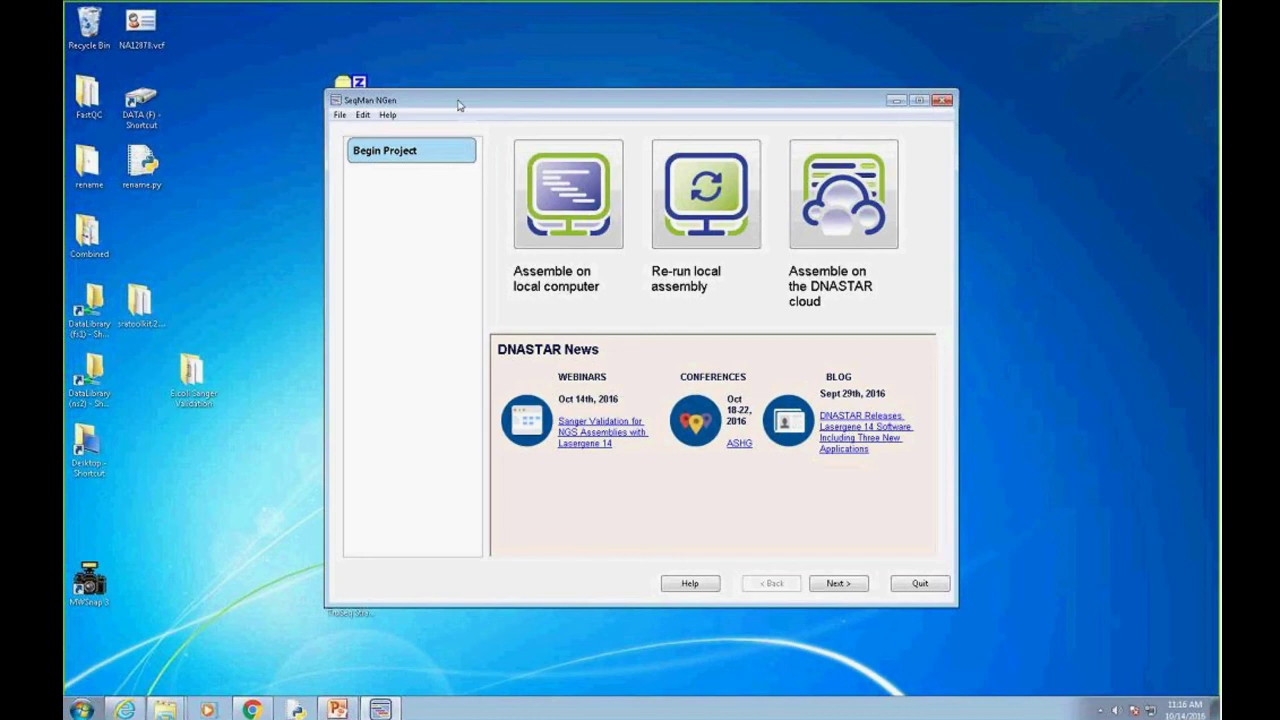
Nudge the SeqMan NGen window up-left and choose 'Assemble on local computer'
{"action": "left_click_drag", "start_coordinate": [460, 105], "coordinate": [436, 97]}
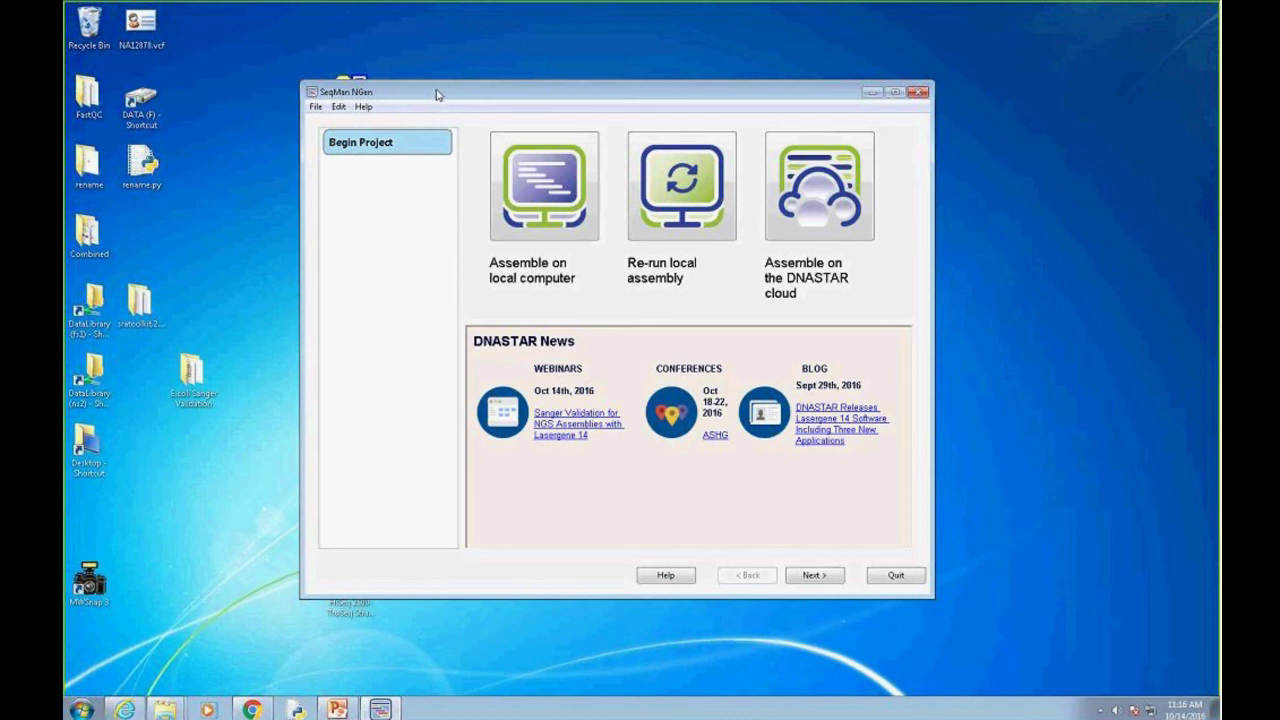
{"action": "left_click", "coordinate": [559, 196]}
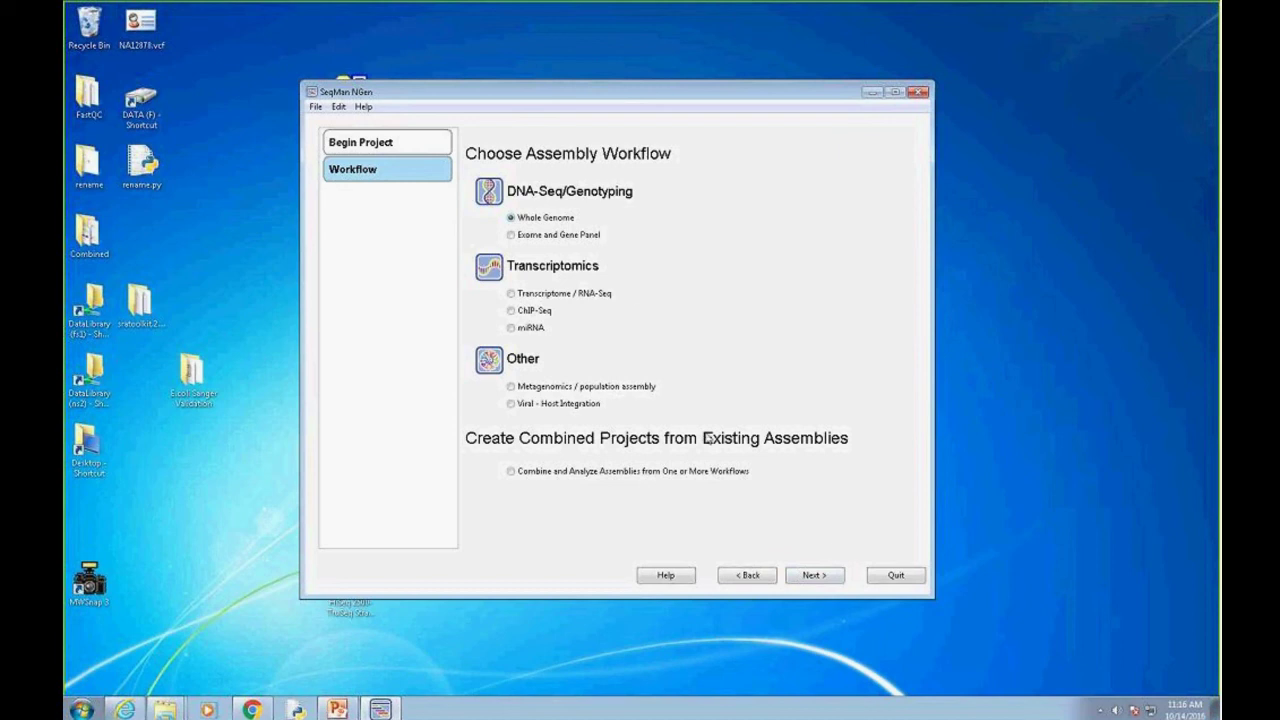
Select Sanger Validation, then try the Exome and Gene Panel workflow's assembly types
{"action": "left_click", "coordinate": [813, 576]}
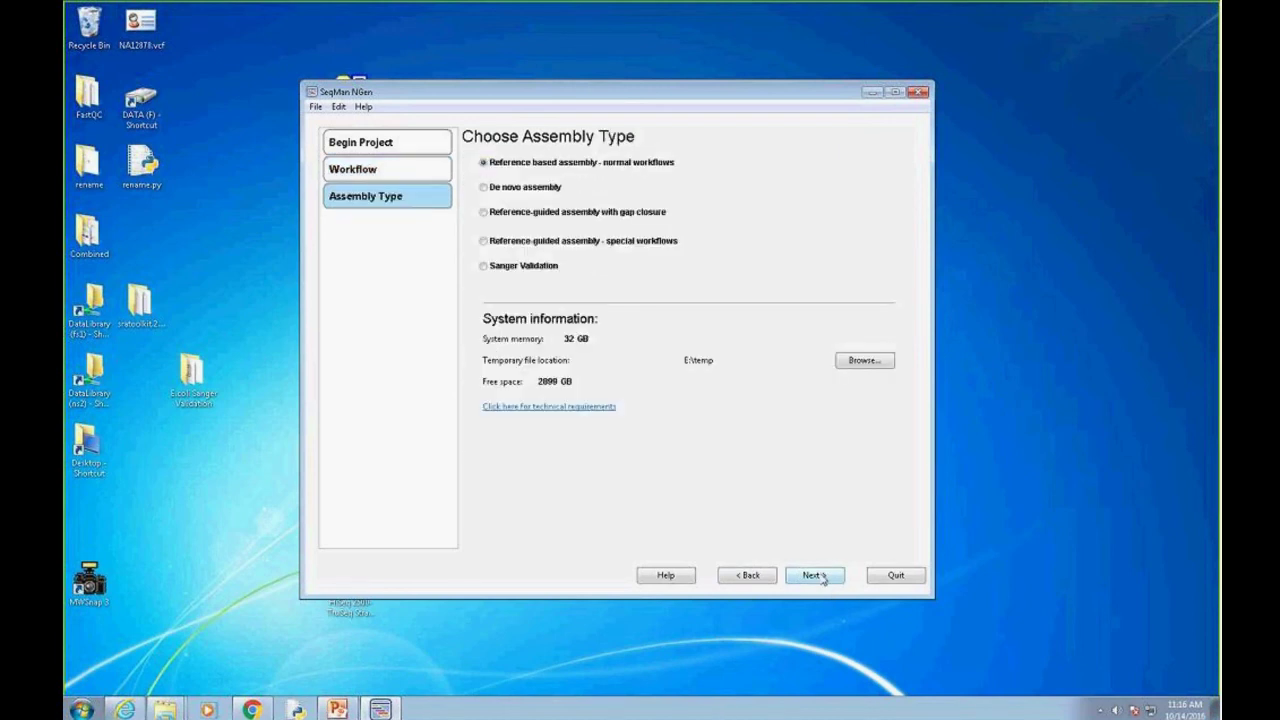
{"action": "left_click", "coordinate": [484, 268]}
{"action": "left_click", "coordinate": [750, 577]}
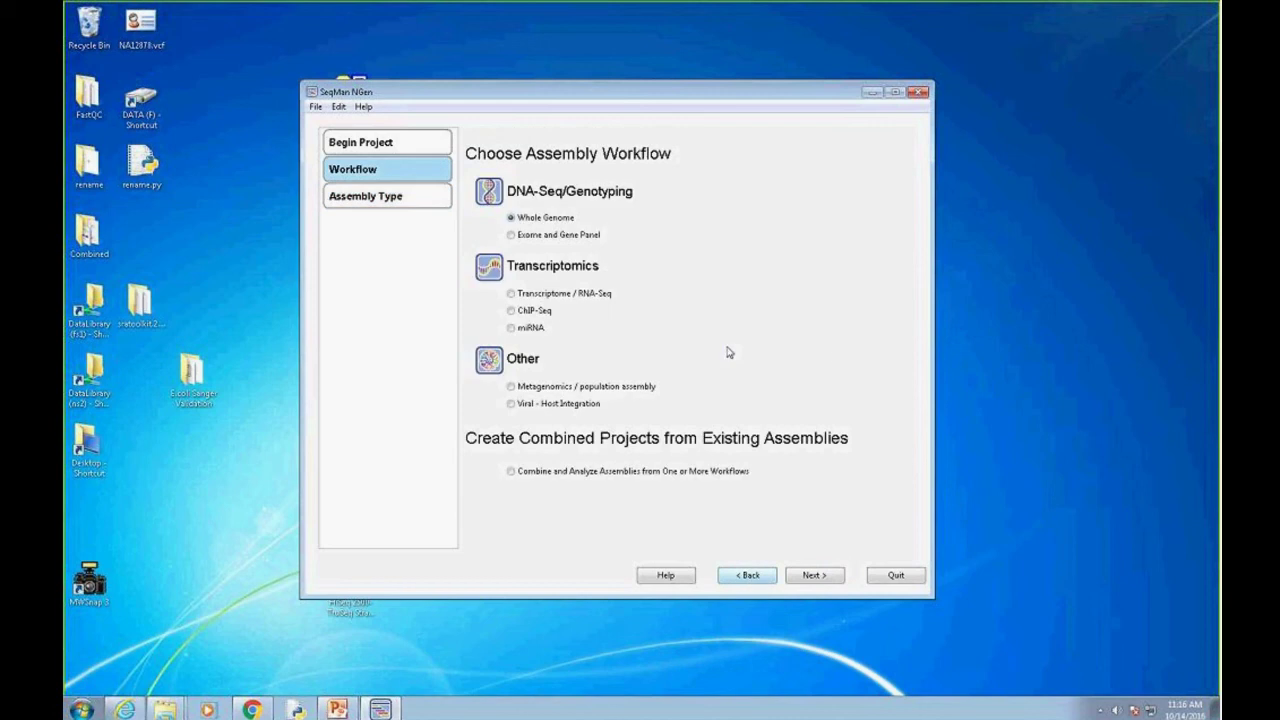
{"action": "left_click", "coordinate": [511, 235]}
{"action": "left_click", "coordinate": [815, 576]}
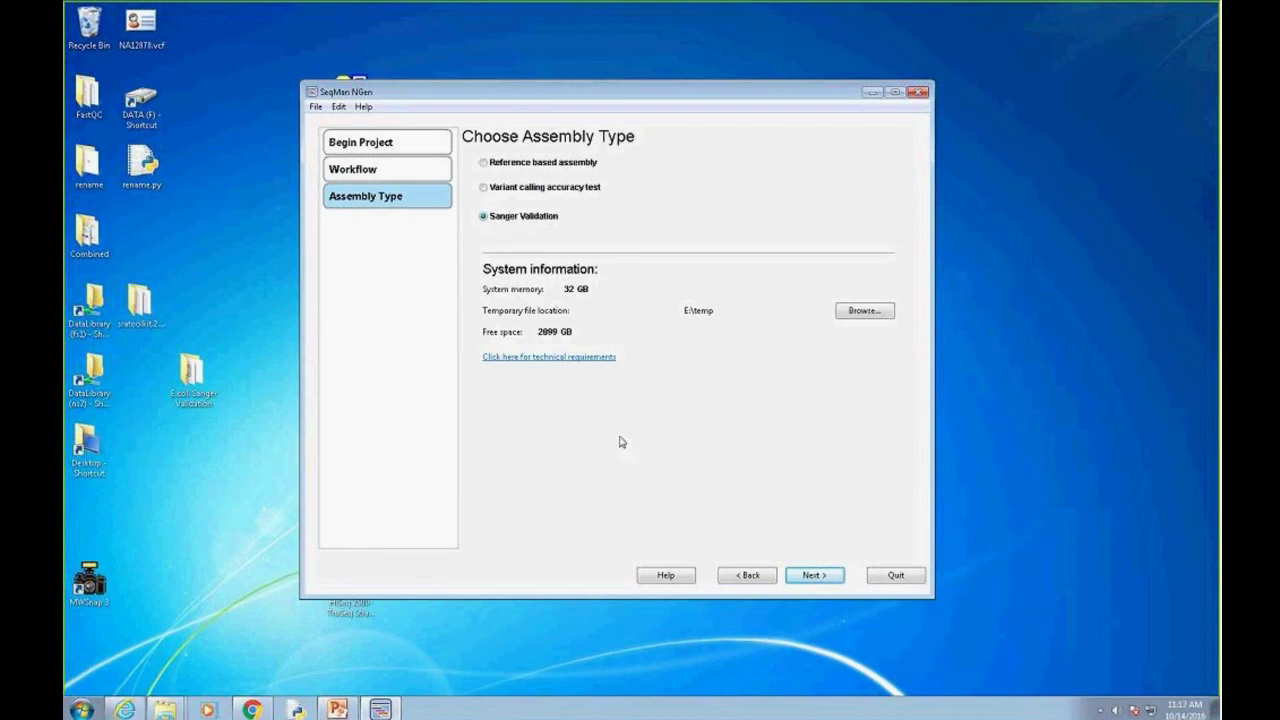
Switch the workflow back to DNA-Seq Whole Genome and advance past the assembly type page
{"action": "left_click", "coordinate": [745, 575]}
{"action": "left_click", "coordinate": [512, 218]}
{"action": "left_click", "coordinate": [813, 576]}
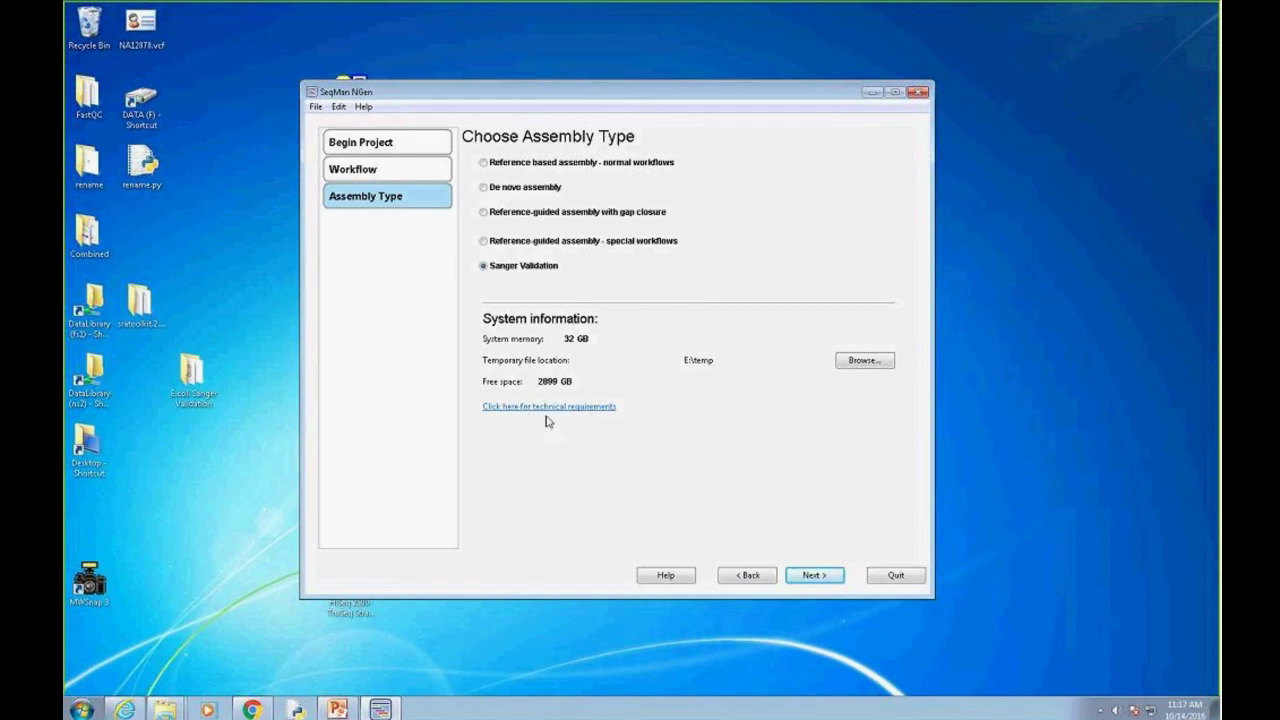
{"action": "left_click", "coordinate": [816, 577]}
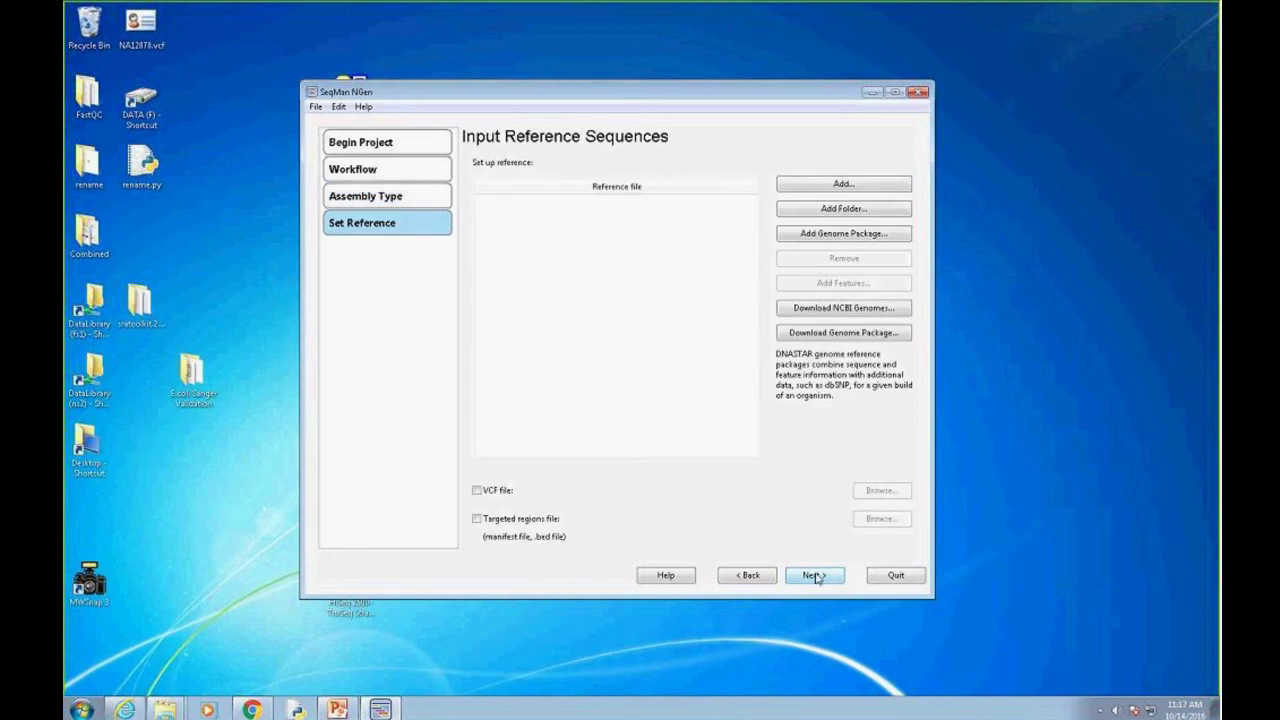
Load Ecoli.gbk from Desktop > E.coli Sanger Validation as the reference, then continue
{"action": "left_click", "coordinate": [854, 187]}
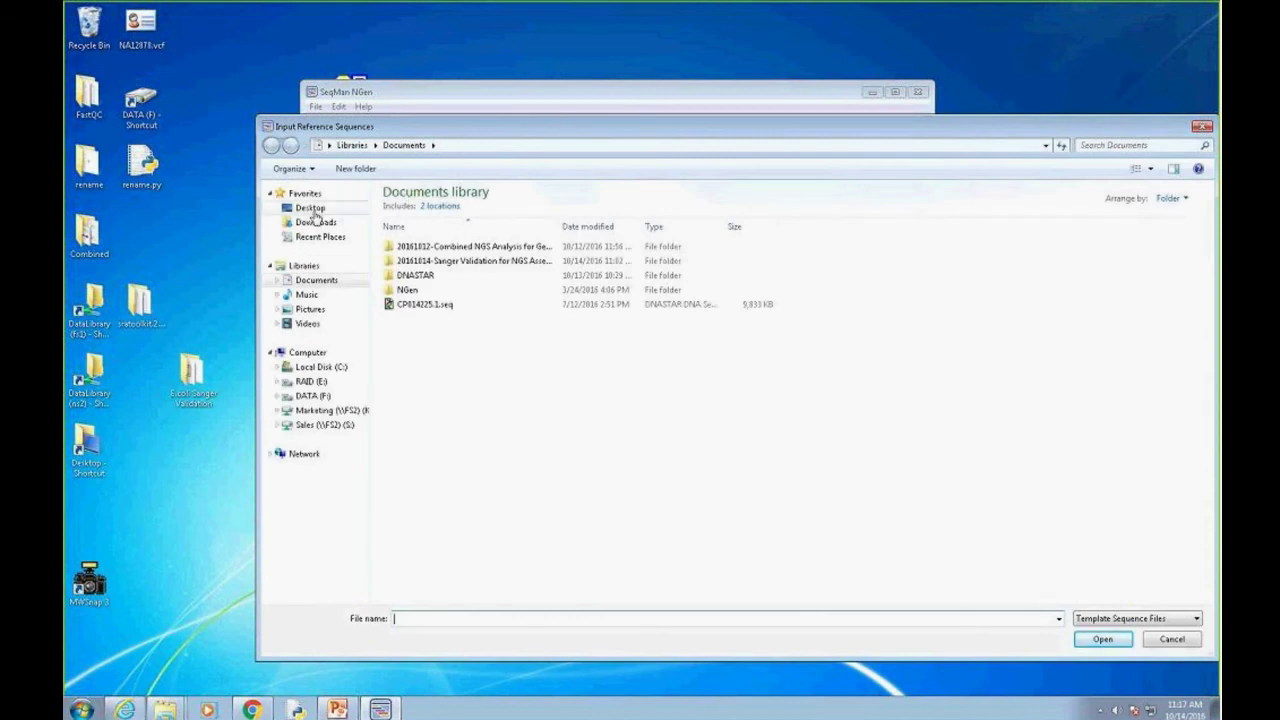
{"action": "left_click", "coordinate": [310, 208]}
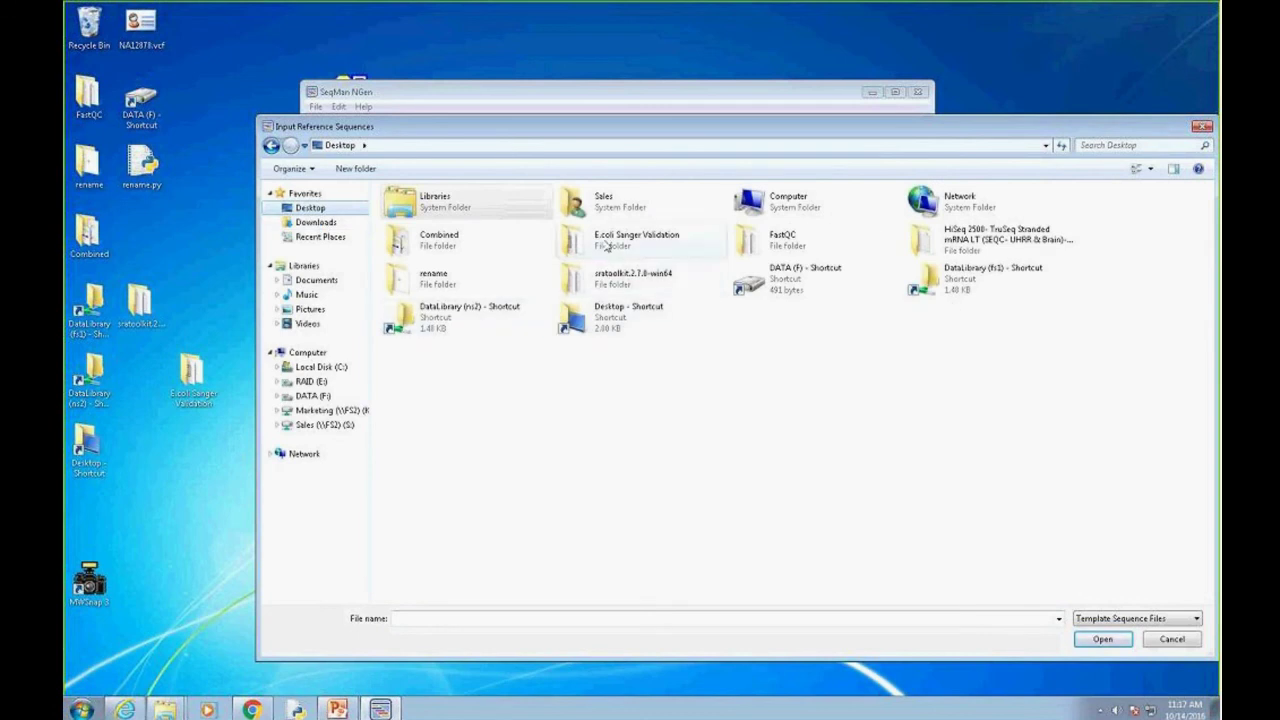
{"action": "double_click", "coordinate": [606, 240]}
{"action": "left_click", "coordinate": [422, 296]}
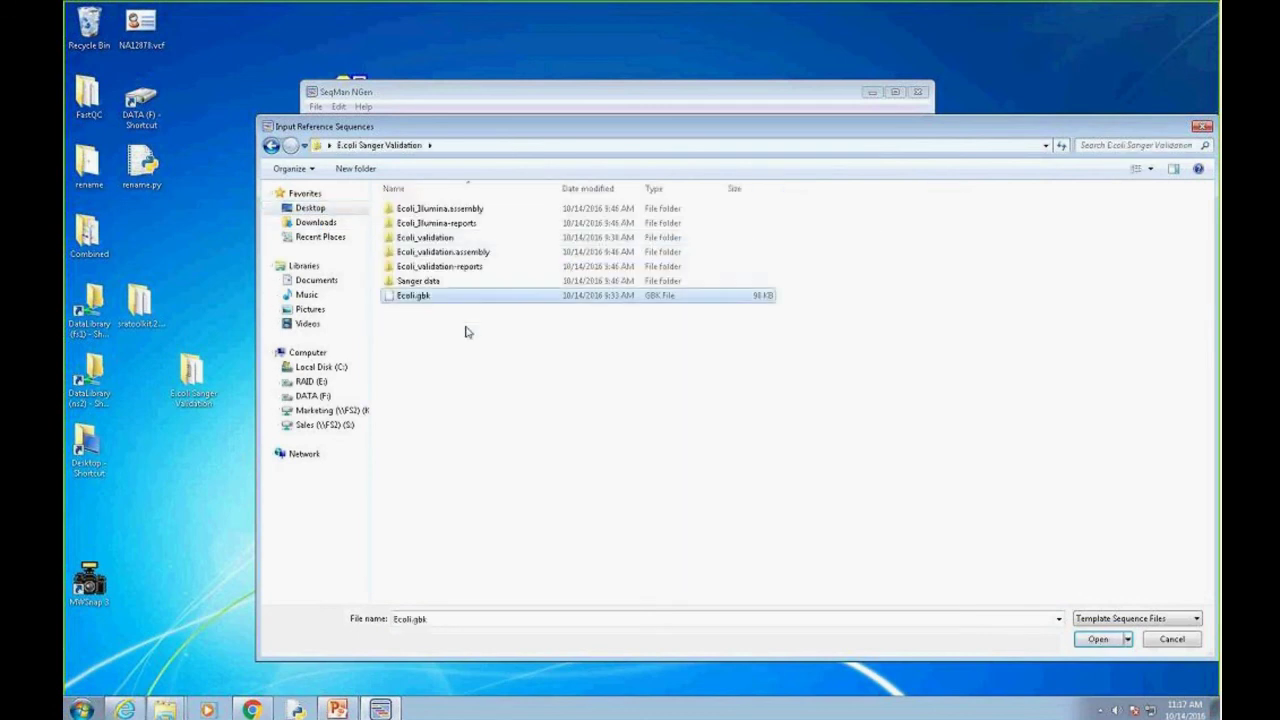
{"action": "left_click", "coordinate": [1097, 639]}
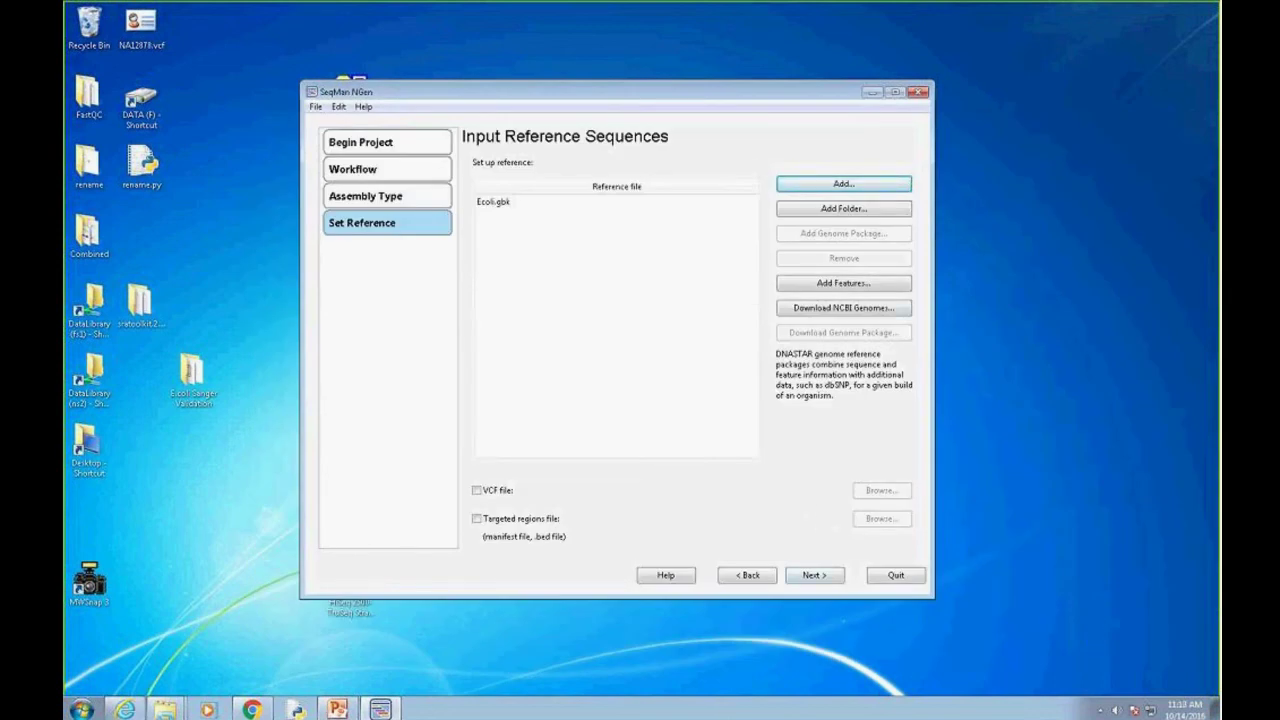
{"action": "left_click", "coordinate": [815, 576]}
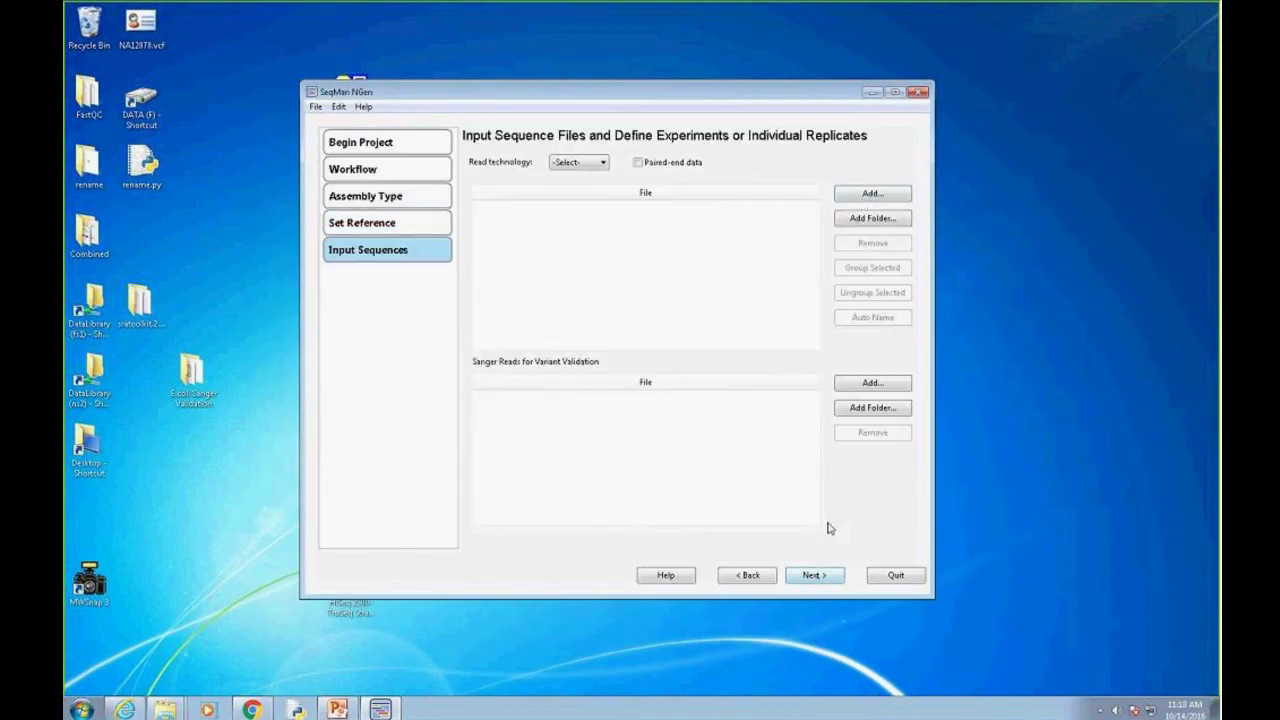
Set read technology to Illumina, add Illumina.fastq from E.coli Sanger Validation, and disable paired-end
{"action": "left_click", "coordinate": [605, 164]}
{"action": "left_click", "coordinate": [566, 186]}
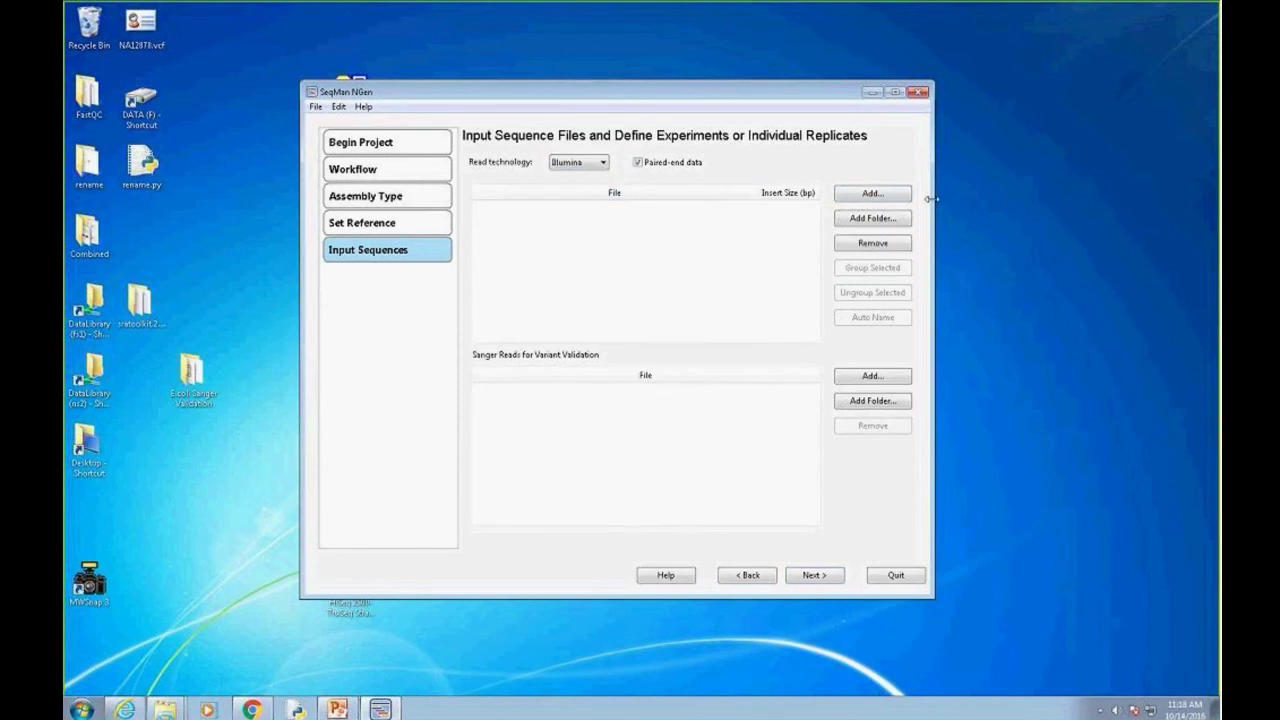
{"action": "left_click", "coordinate": [868, 196]}
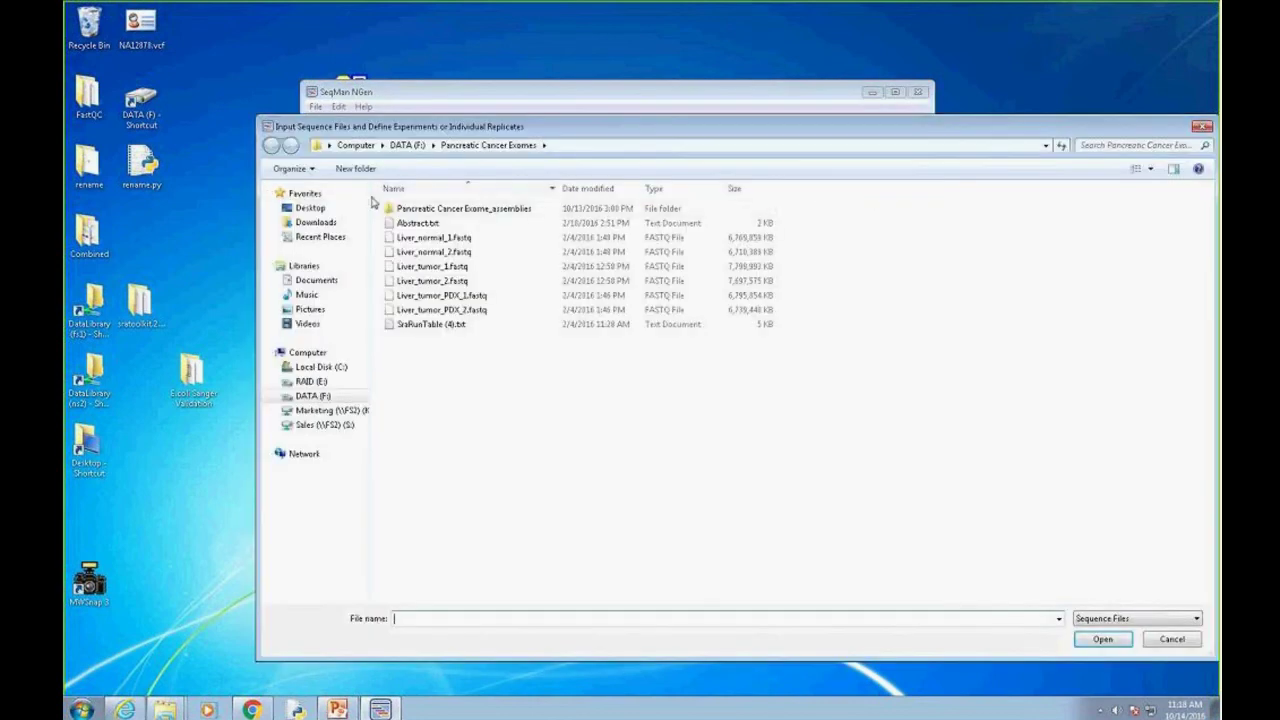
{"action": "left_click", "coordinate": [311, 209]}
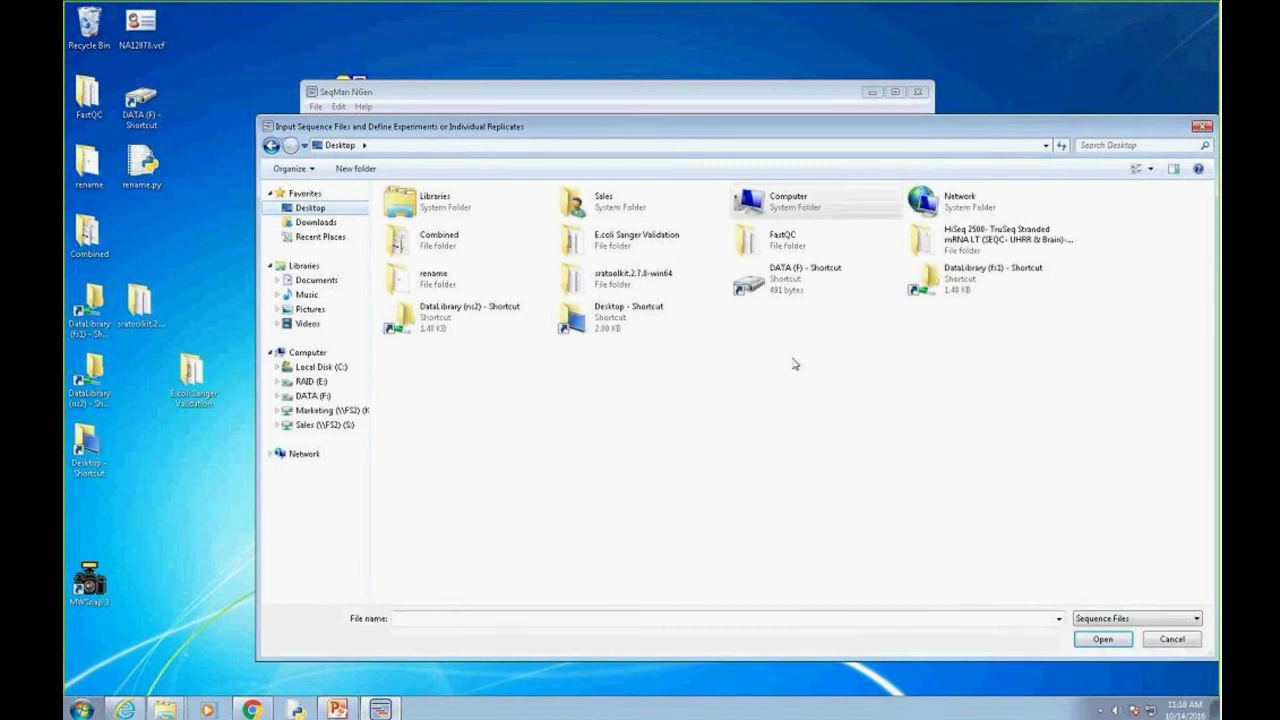
{"action": "double_click", "coordinate": [646, 244]}
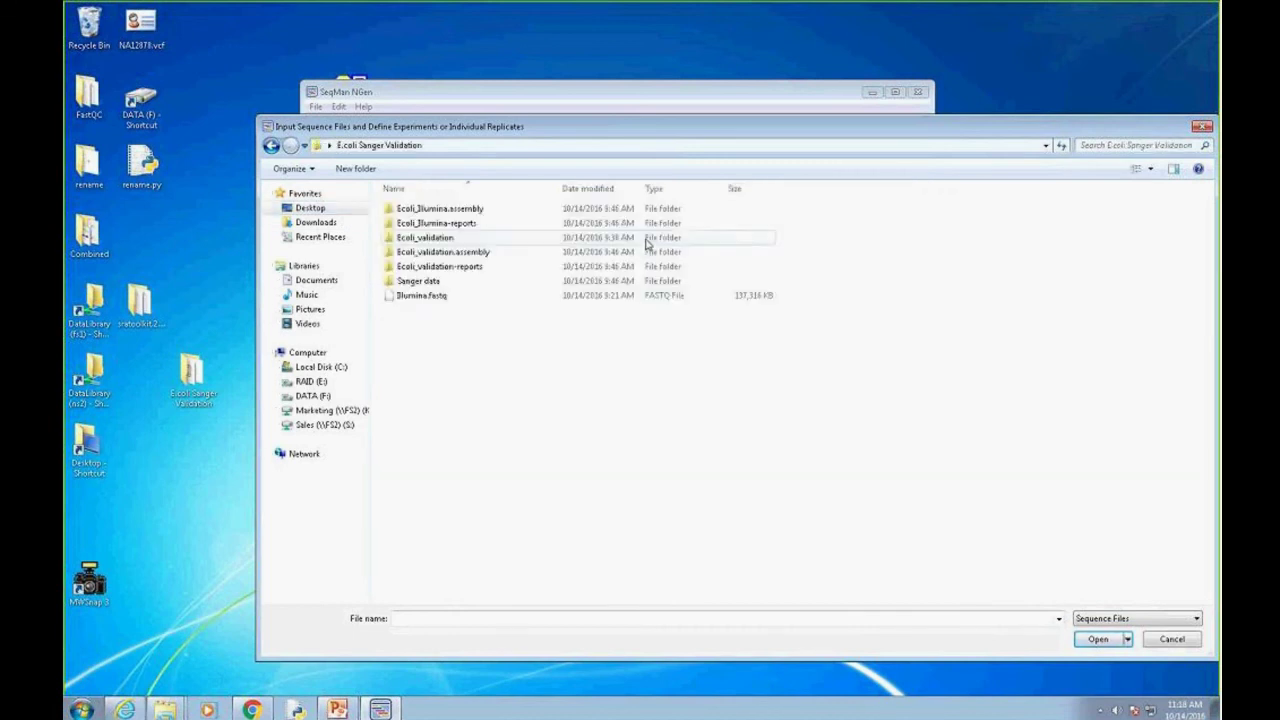
{"action": "left_click", "coordinate": [436, 299]}
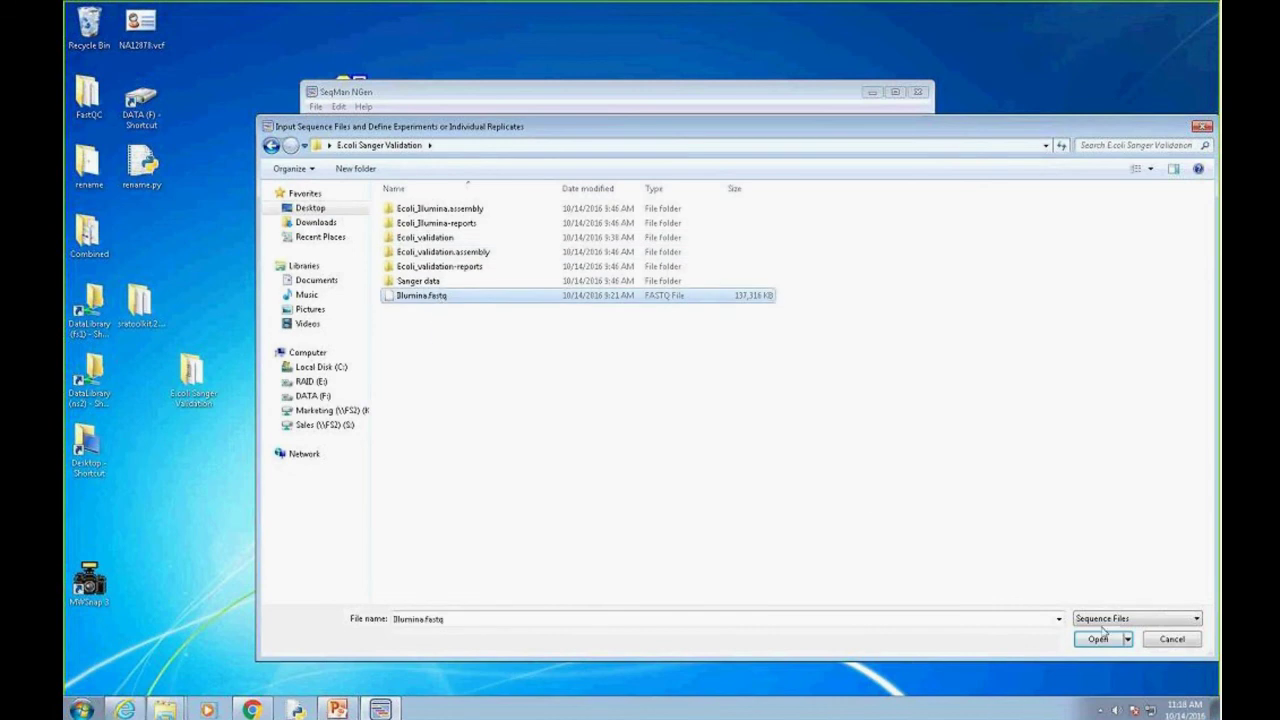
{"action": "left_click", "coordinate": [1099, 639]}
{"action": "left_click", "coordinate": [622, 391]}
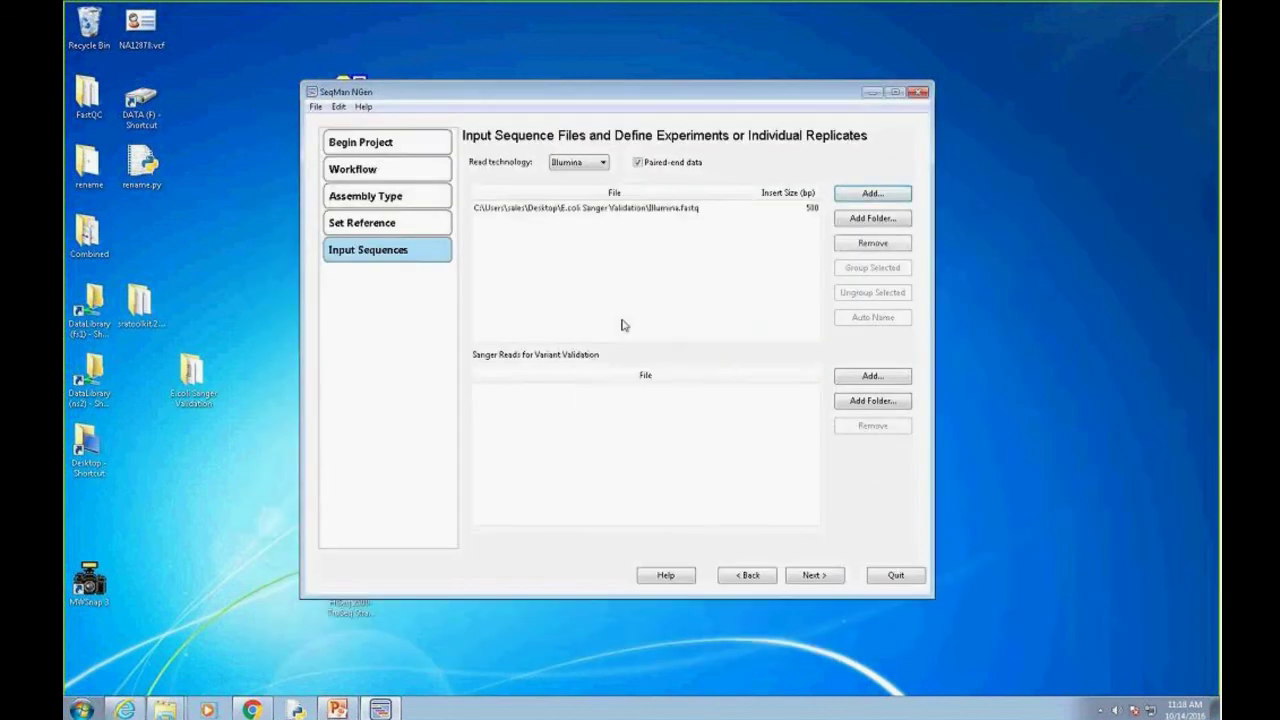
{"action": "left_click", "coordinate": [637, 162]}
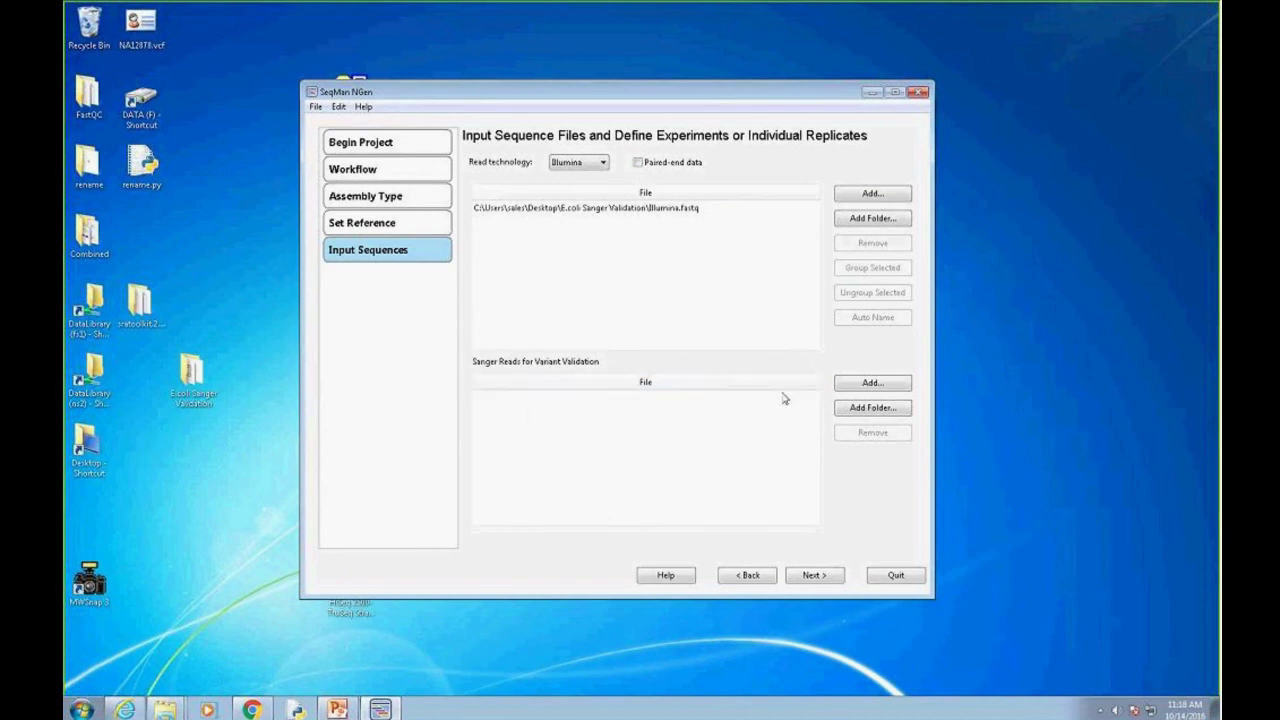
Add Sequence1.abi through Sequence498.abi from the Sanger data folder as validation traces, then continue
{"action": "left_click", "coordinate": [868, 384]}
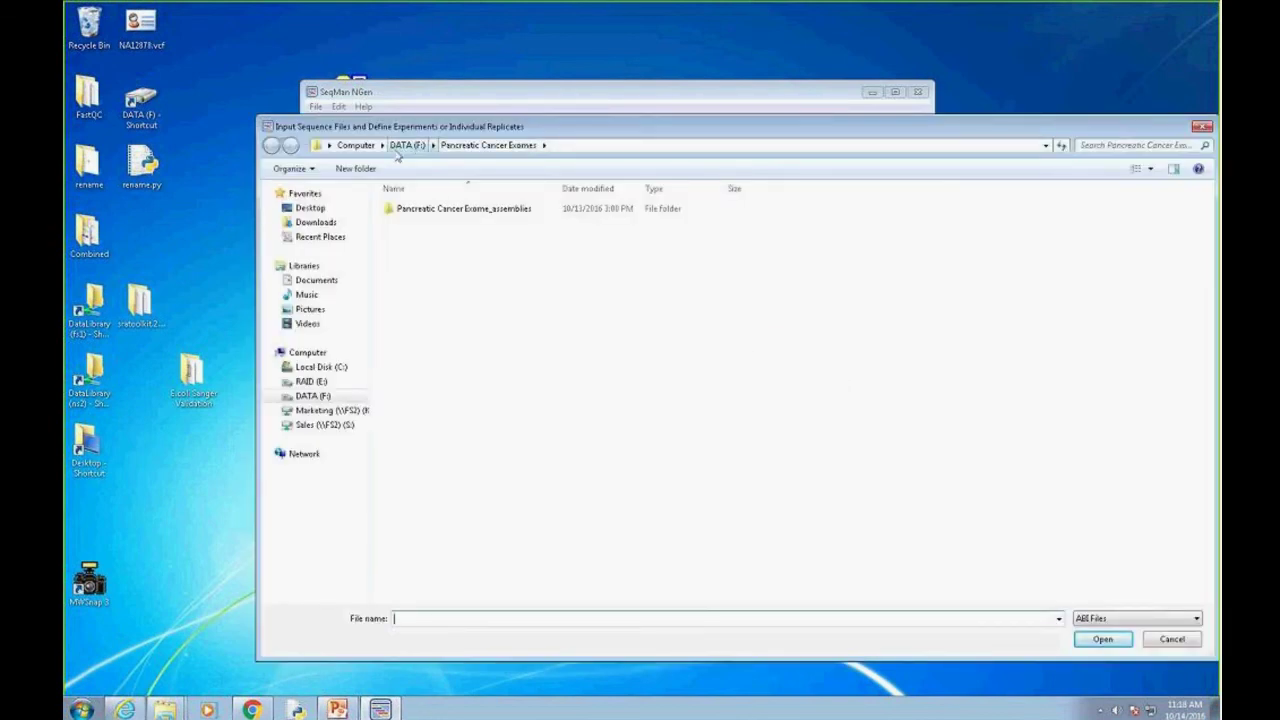
{"action": "left_click", "coordinate": [310, 208]}
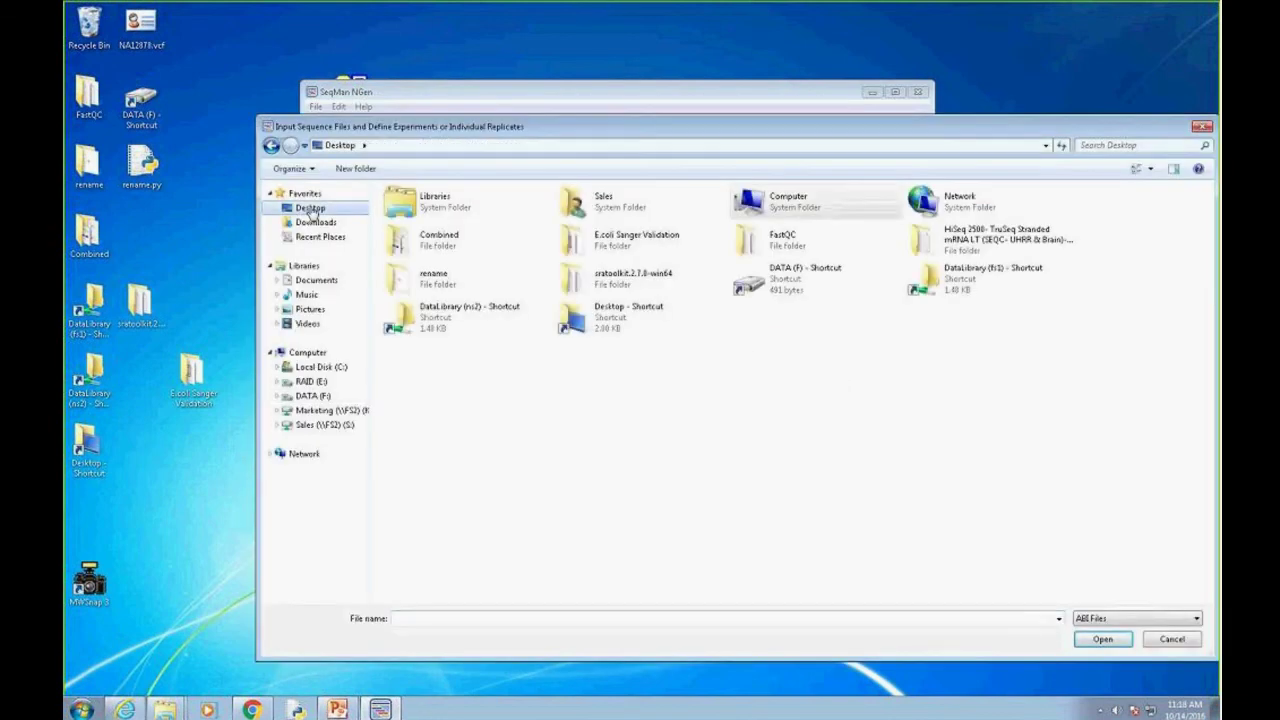
{"action": "double_click", "coordinate": [645, 246]}
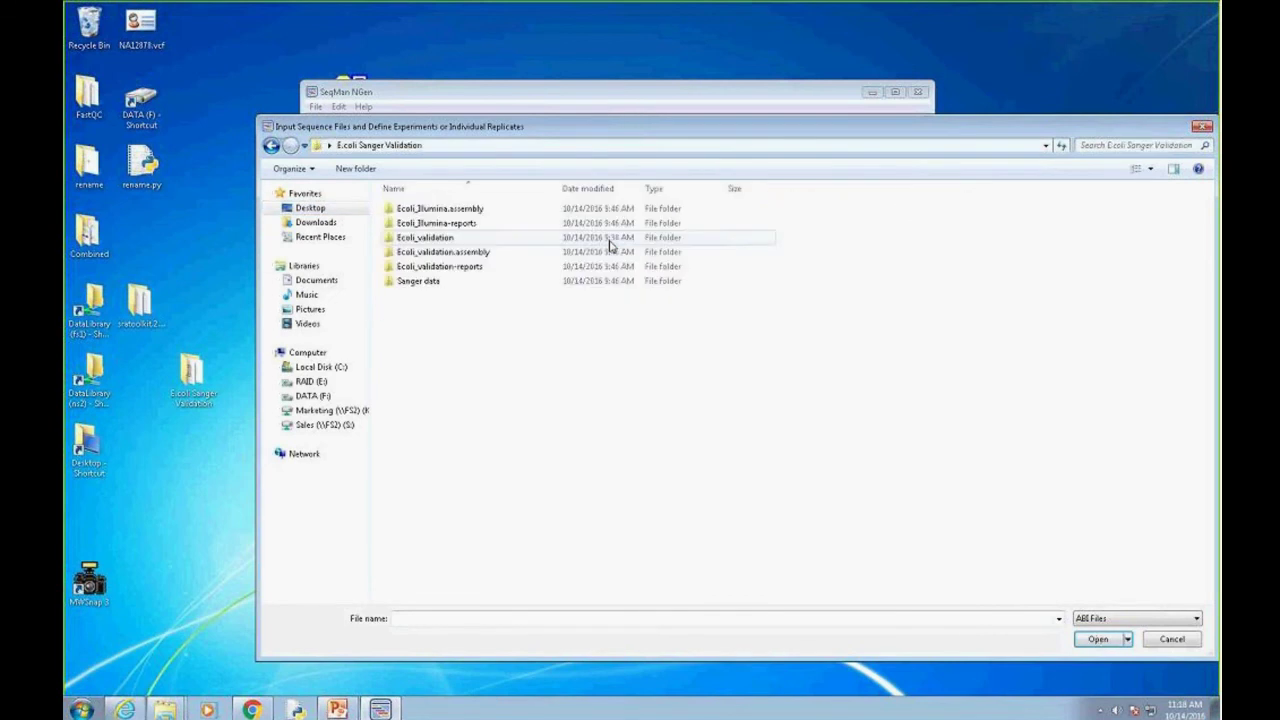
{"action": "double_click", "coordinate": [418, 281]}
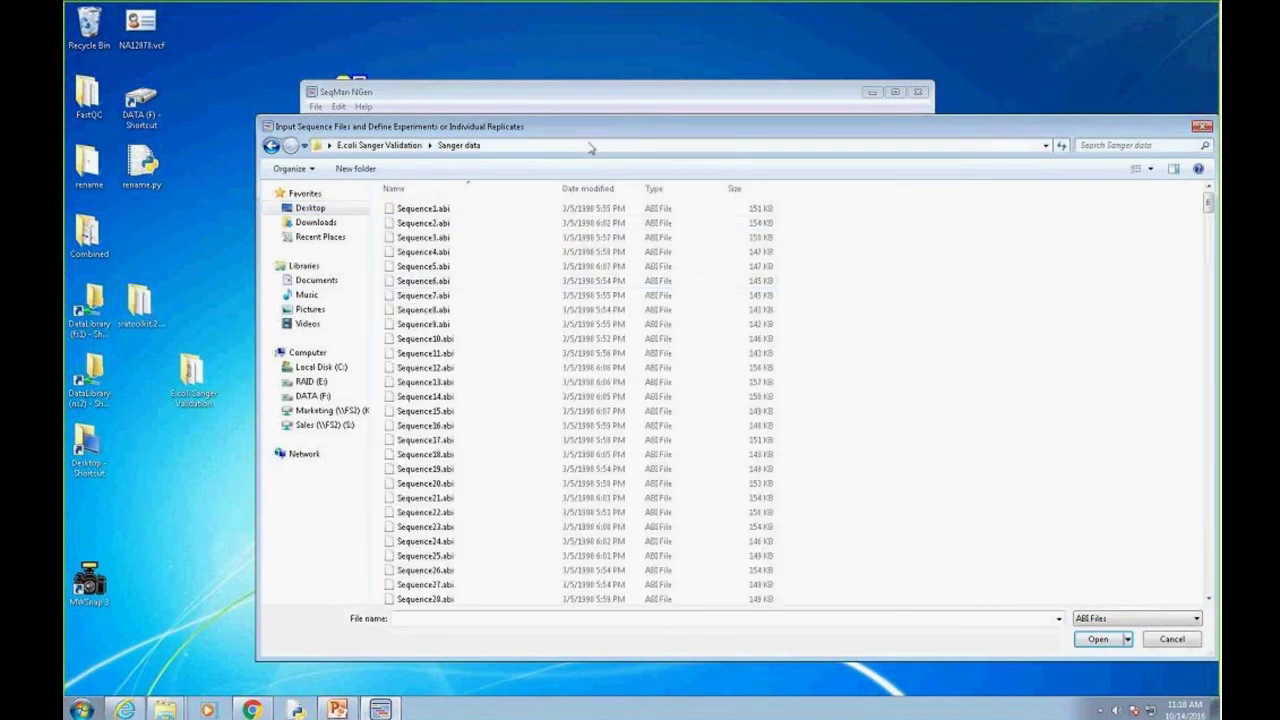
{"action": "left_click_drag", "start_coordinate": [358, 77], "coordinate": [358, 77]}
{"action": "left_click", "coordinate": [358, 158]}
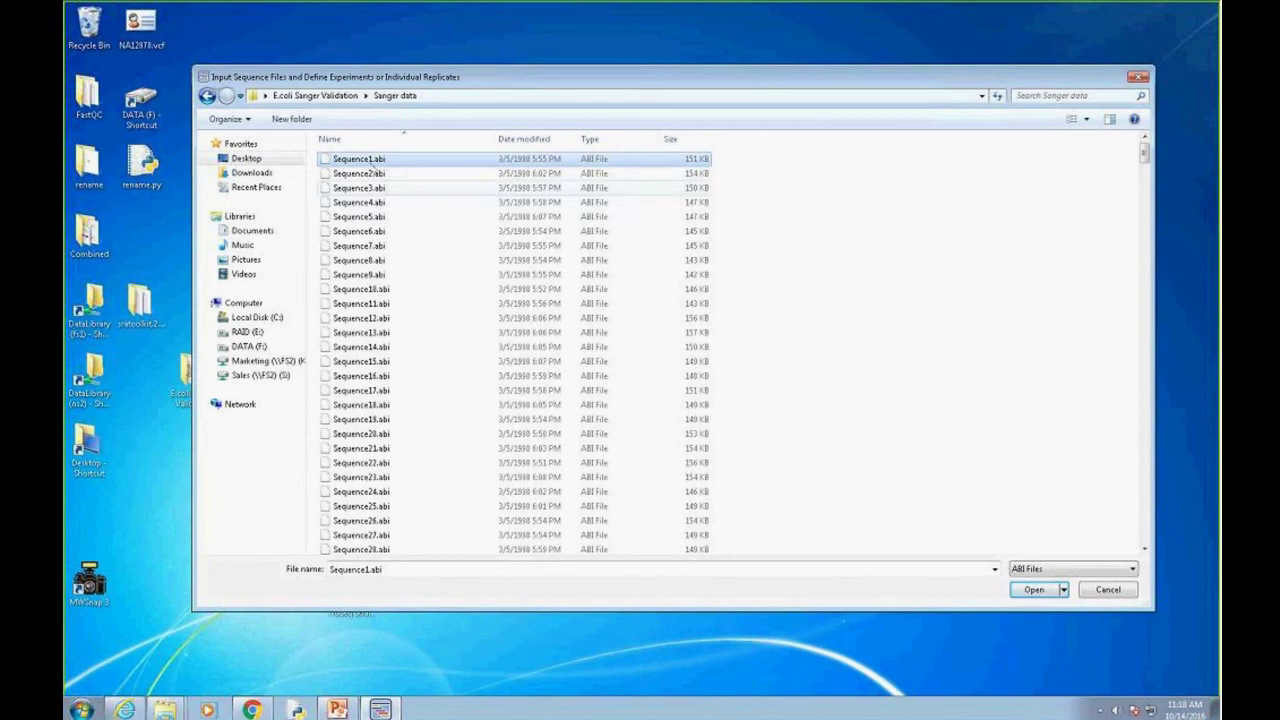
{"action": "left_click_drag", "start_coordinate": [1147, 153], "coordinate": [1150, 540]}
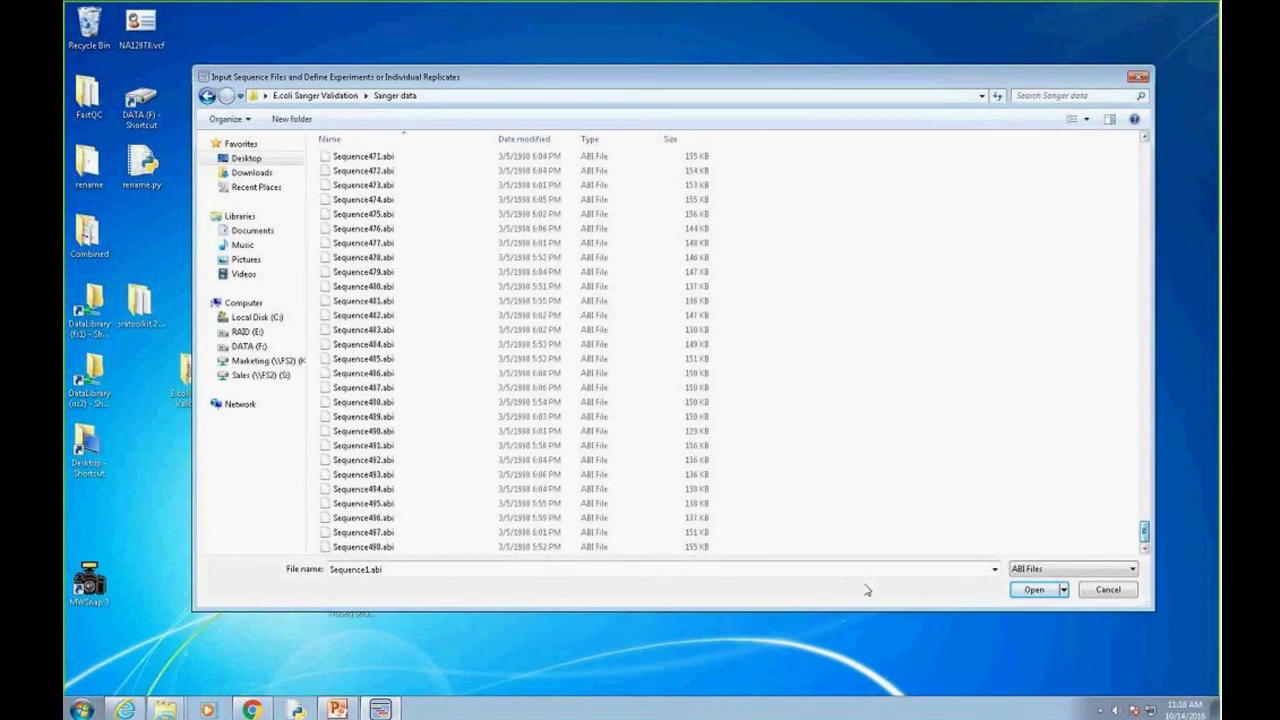
{"action": "left_click", "coordinate": [393, 547], "text": "shift"}
{"action": "left_click", "coordinate": [1034, 589]}
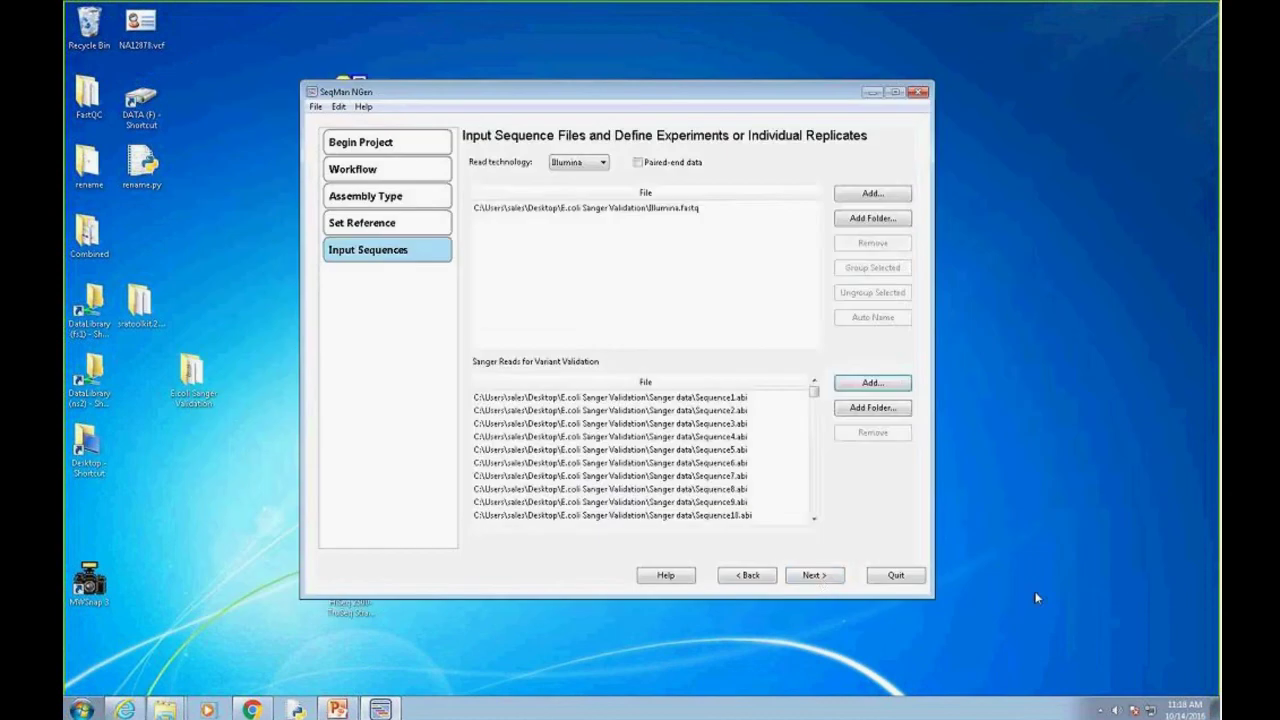
{"action": "left_click", "coordinate": [815, 577]}
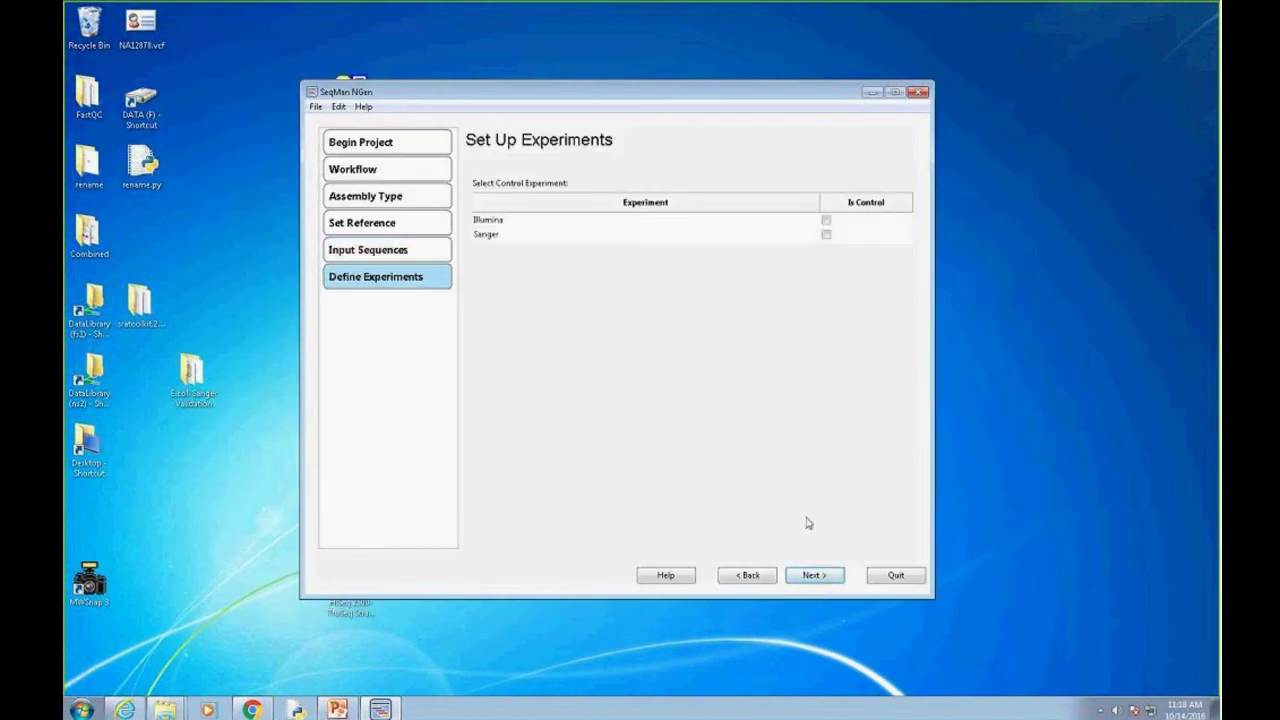
Reach Assembly Options, tick Haploid variant detection, then step back to experiments and return
{"action": "left_click", "coordinate": [811, 576]}
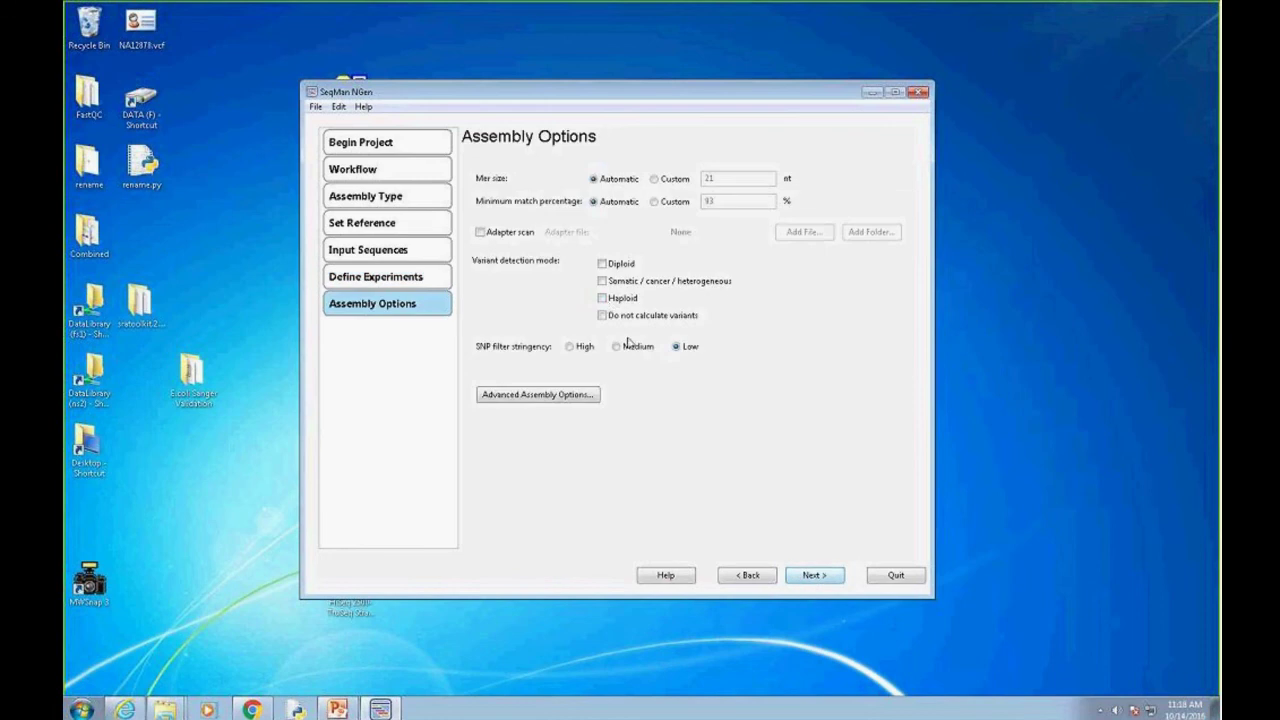
{"action": "left_click", "coordinate": [602, 298]}
{"action": "left_click", "coordinate": [747, 580]}
{"action": "left_click", "coordinate": [812, 577]}
Open Advanced Assembly Options and show its Variant tab with low stringency and 5% minimum
{"action": "left_click", "coordinate": [530, 397]}
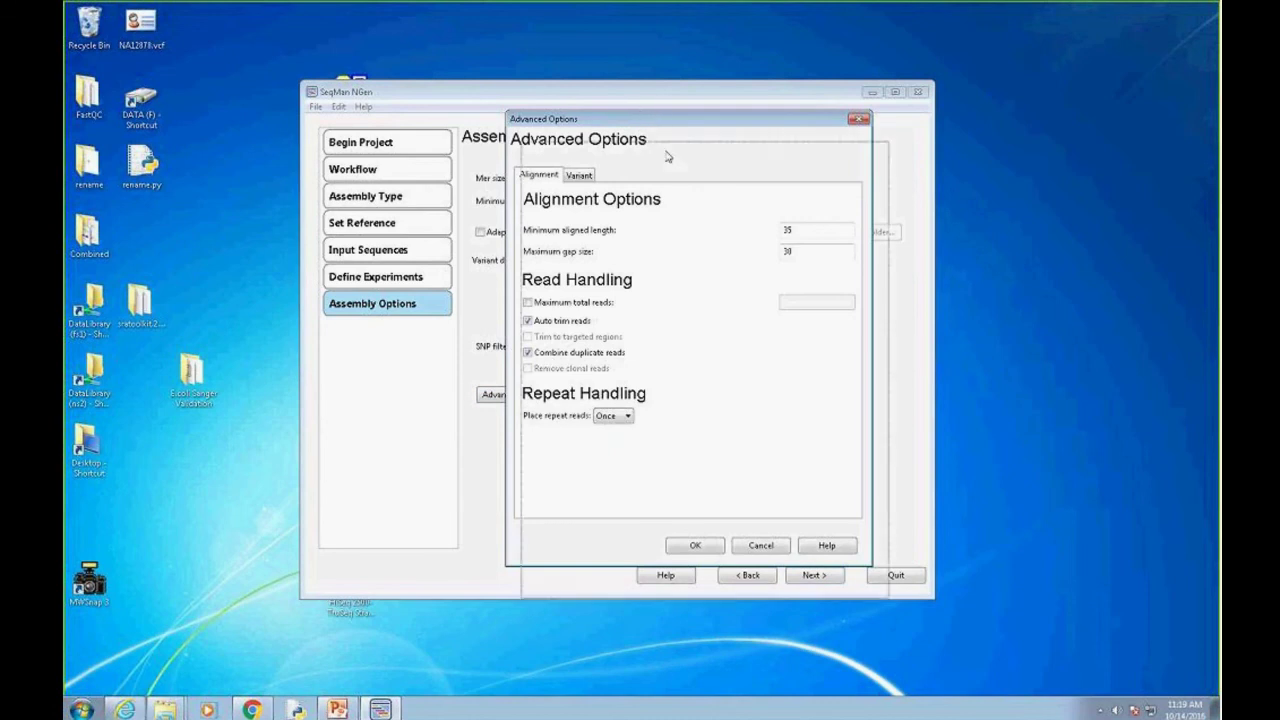
{"action": "left_click_drag", "start_coordinate": [650, 118], "coordinate": [664, 166]}
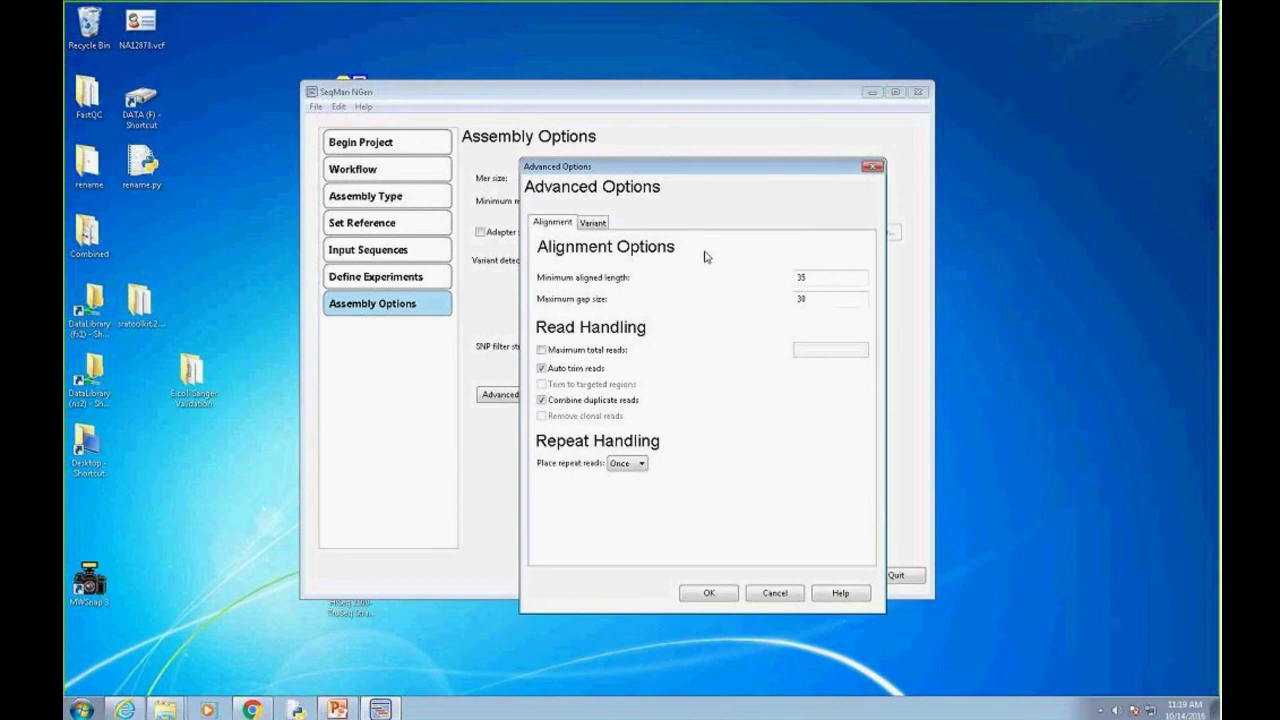
{"action": "left_click", "coordinate": [594, 223]}
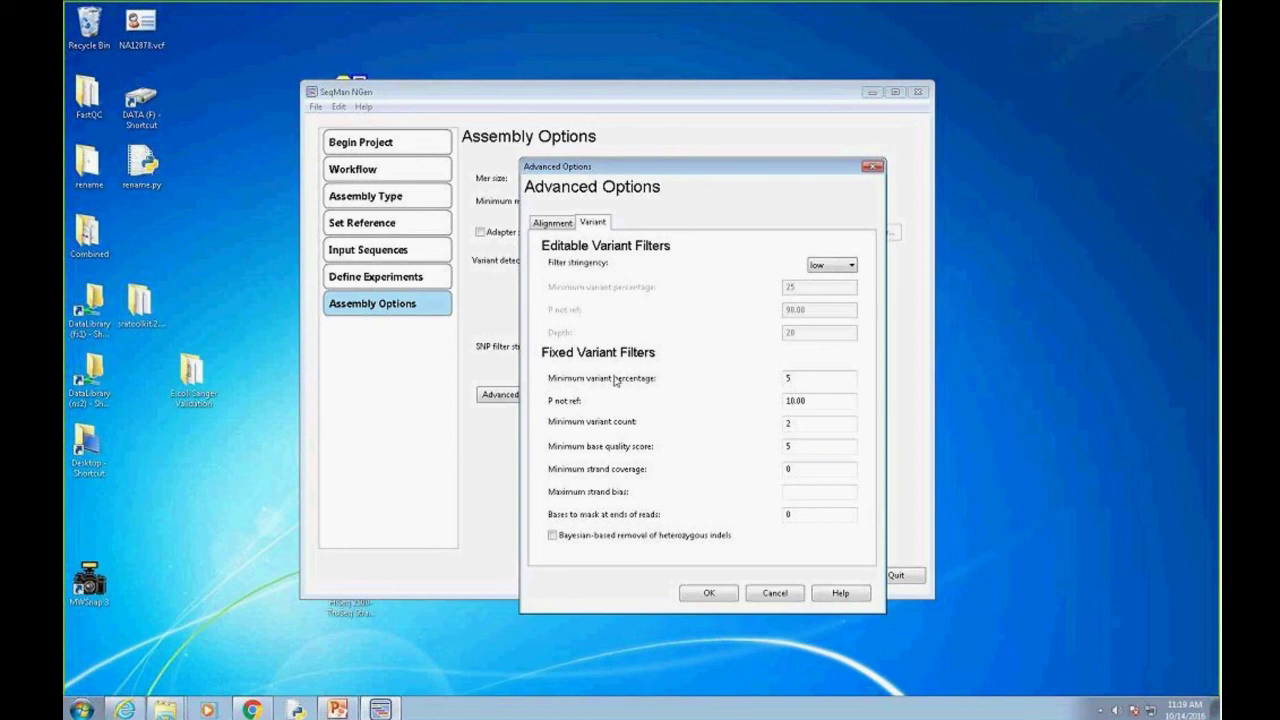
Switch the Variant tab's filter stringency to custom, enabling editable filters at 25, 90.00 and 20
{"action": "left_click", "coordinate": [799, 378]}
{"action": "left_click", "coordinate": [855, 265]}
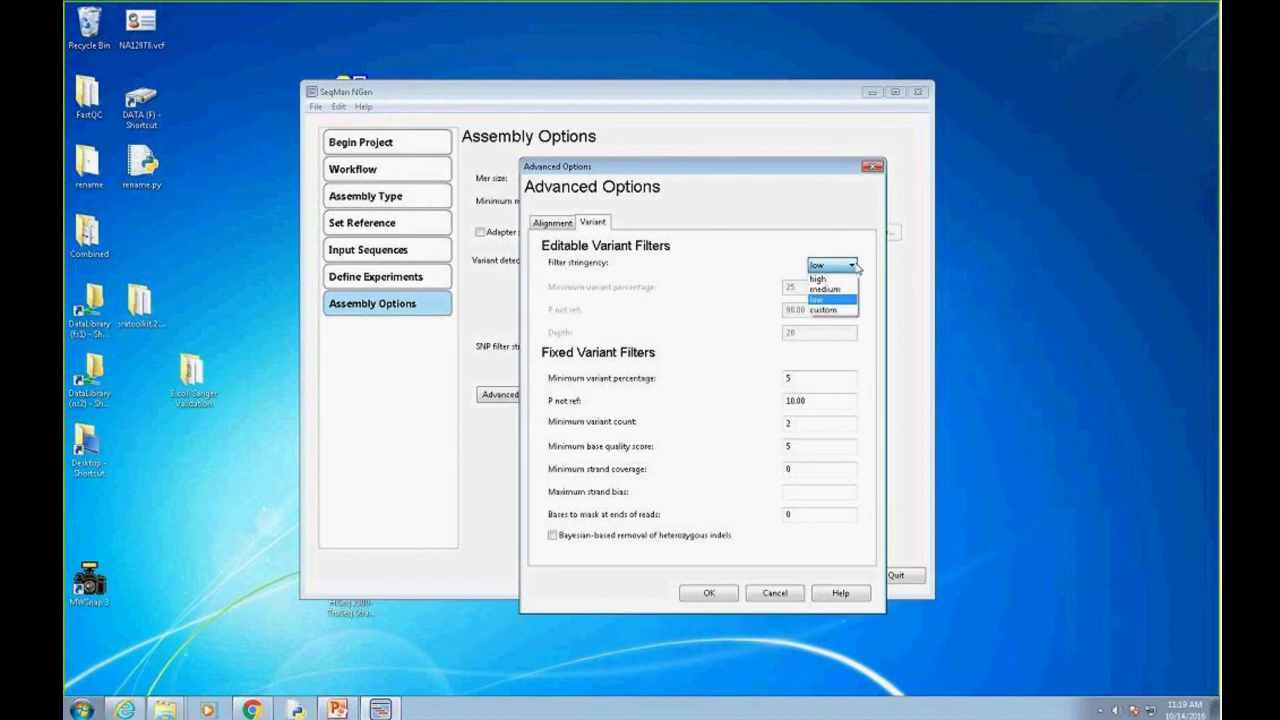
{"action": "left_click", "coordinate": [832, 311]}
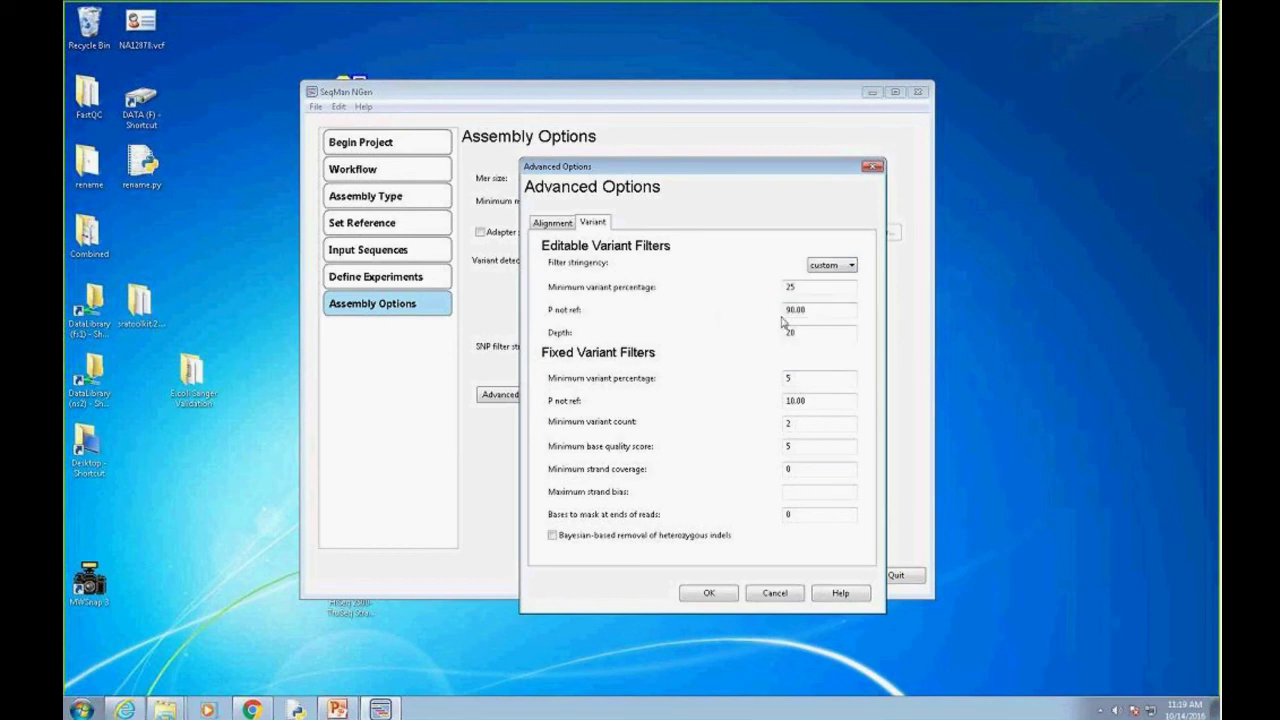
{"action": "left_click", "coordinate": [804, 288]}
Close Advanced Options, go to Assembly Output, and enter Ecoli_Sanger2 as the project name
{"action": "left_click", "coordinate": [872, 167]}
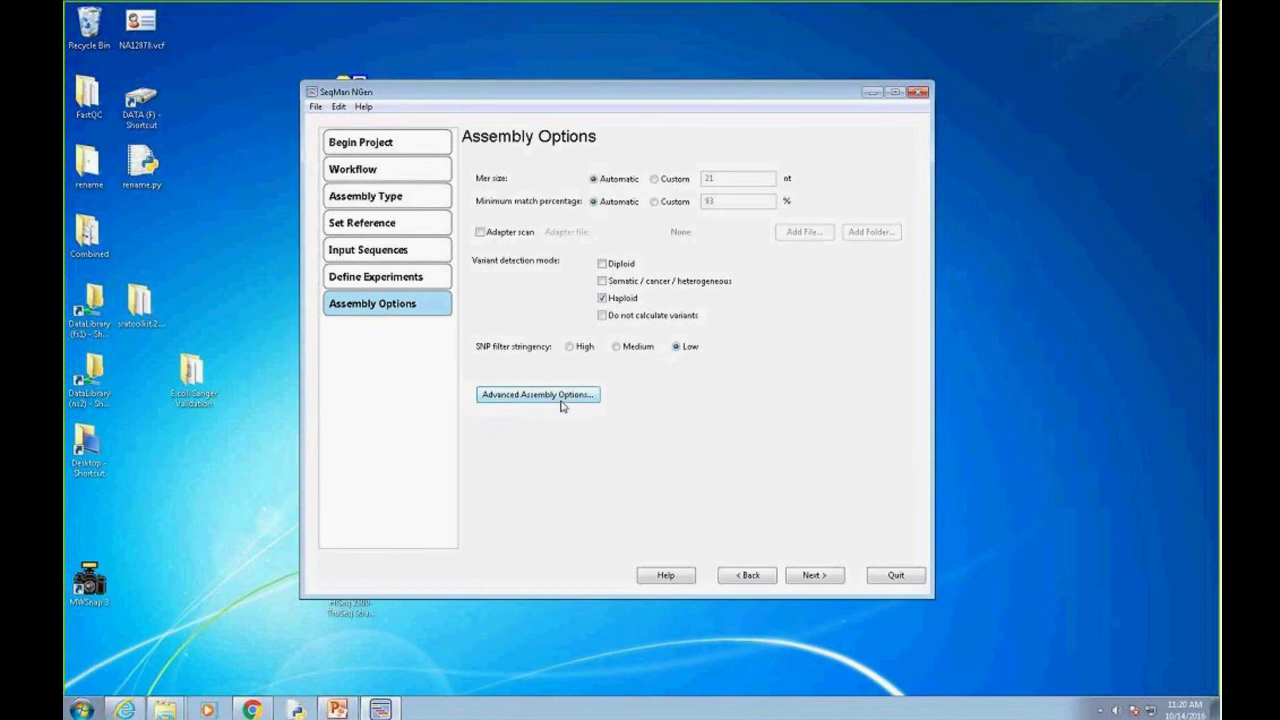
{"action": "left_click", "coordinate": [812, 577]}
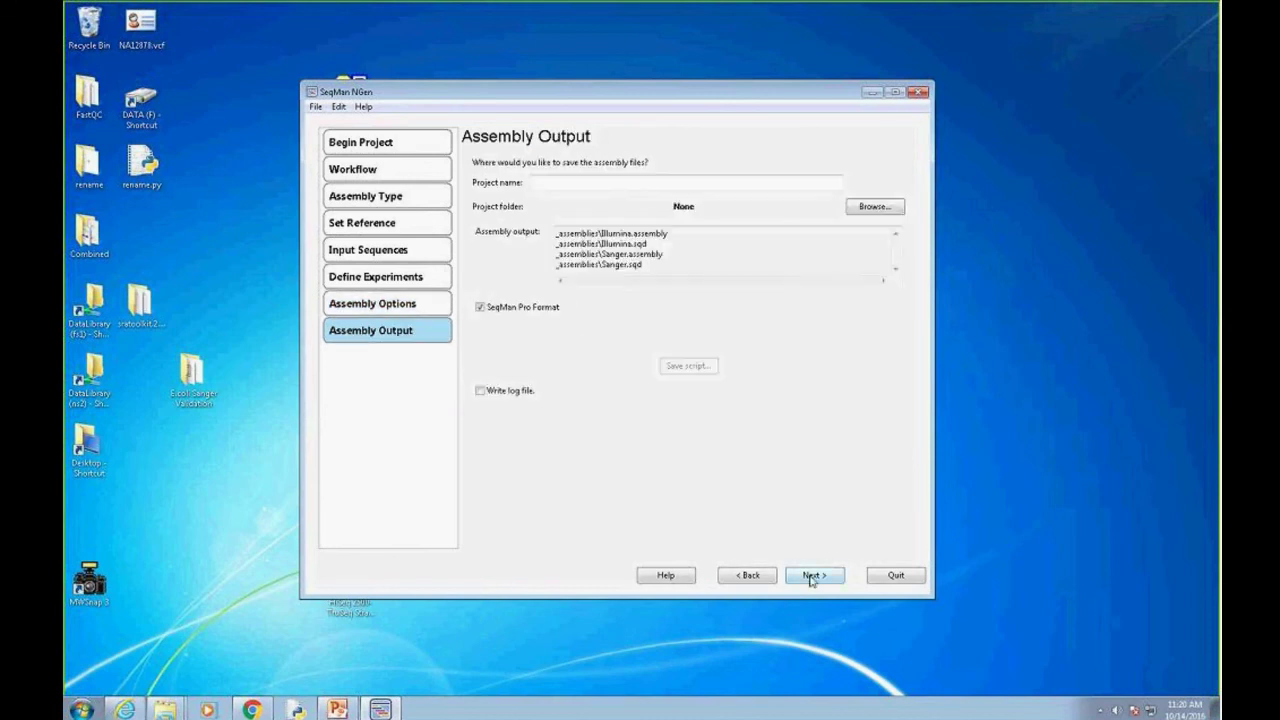
{"action": "left_click", "coordinate": [556, 182]}
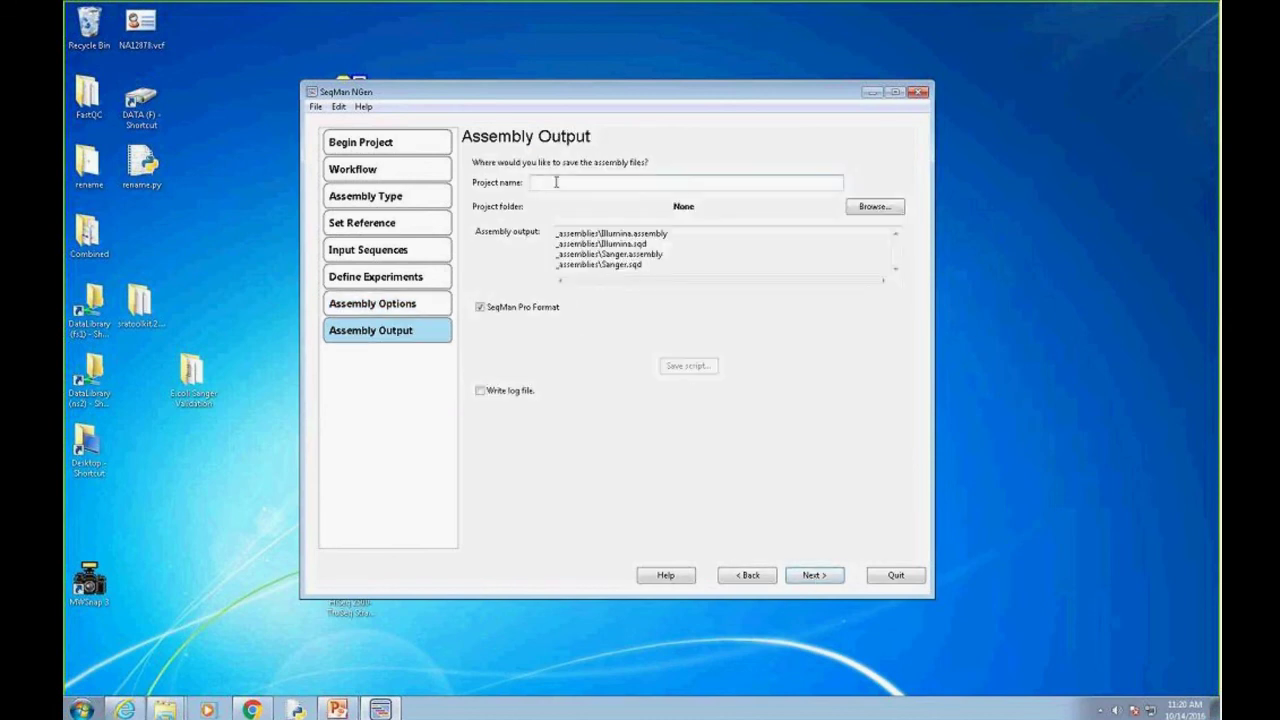
{"action": "type", "text": "Ecoli"}
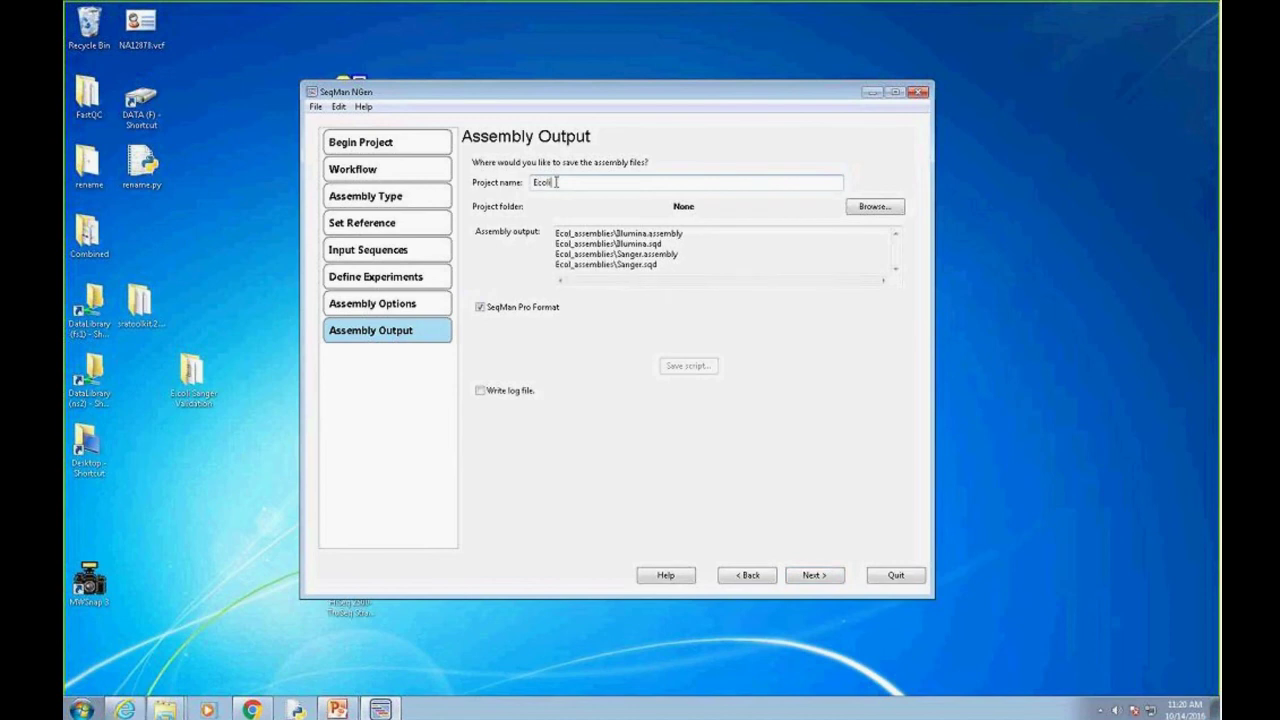
{"action": "type", "text": "_Sanger"}
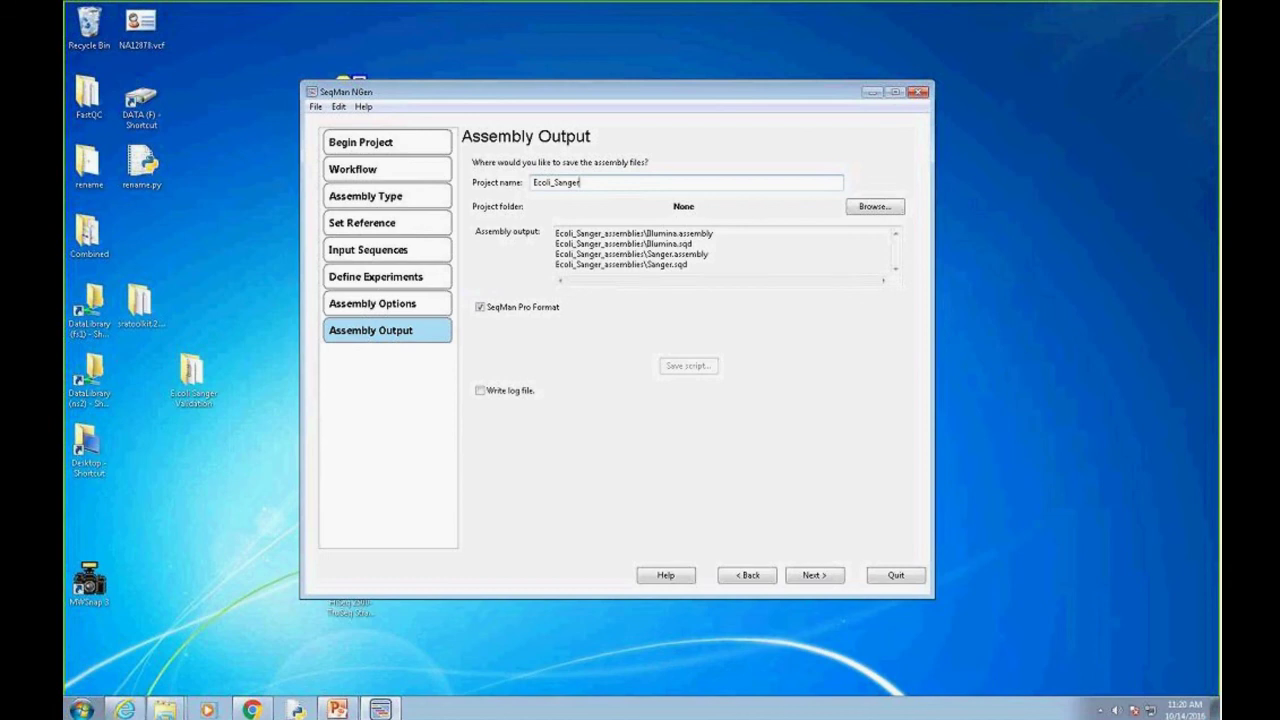
{"action": "type", "text": "2"}
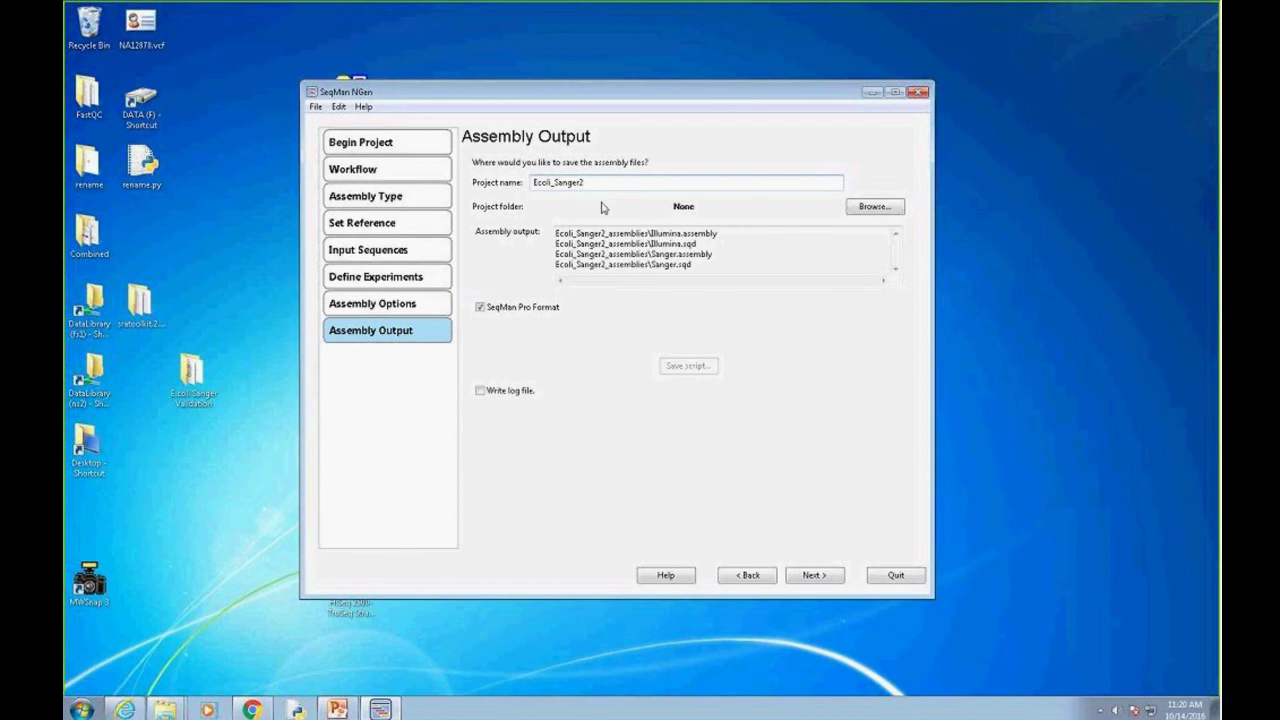
{"action": "left_click", "coordinate": [870, 207]}
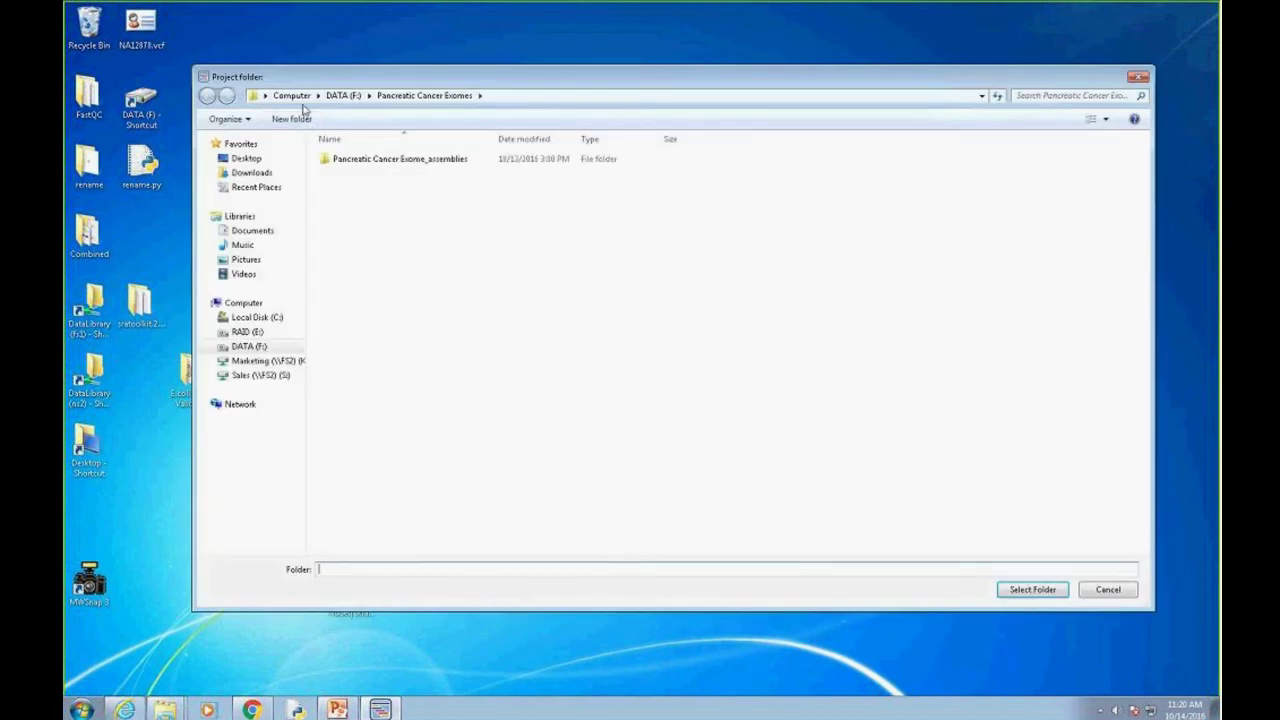
Choose the E.coli Sanger Validation folder on the Desktop as the project folder
{"action": "left_click", "coordinate": [247, 160]}
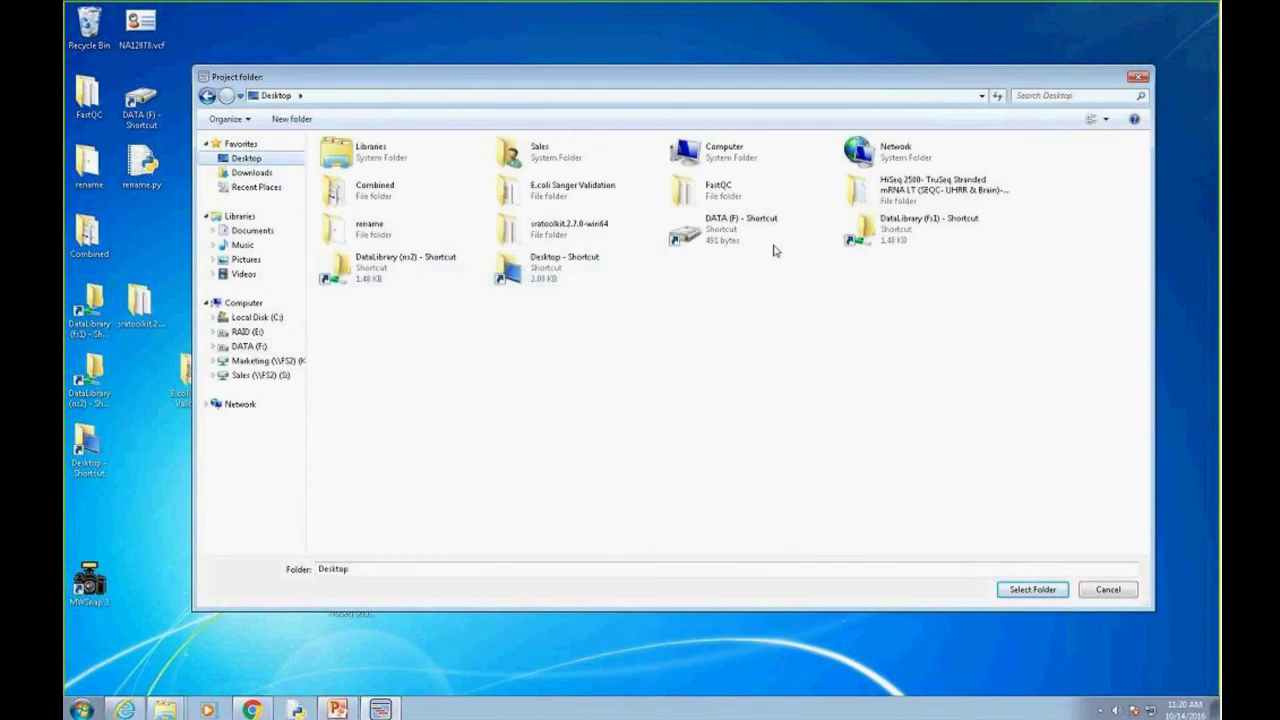
{"action": "left_click", "coordinate": [538, 188]}
{"action": "left_click", "coordinate": [1025, 592]}
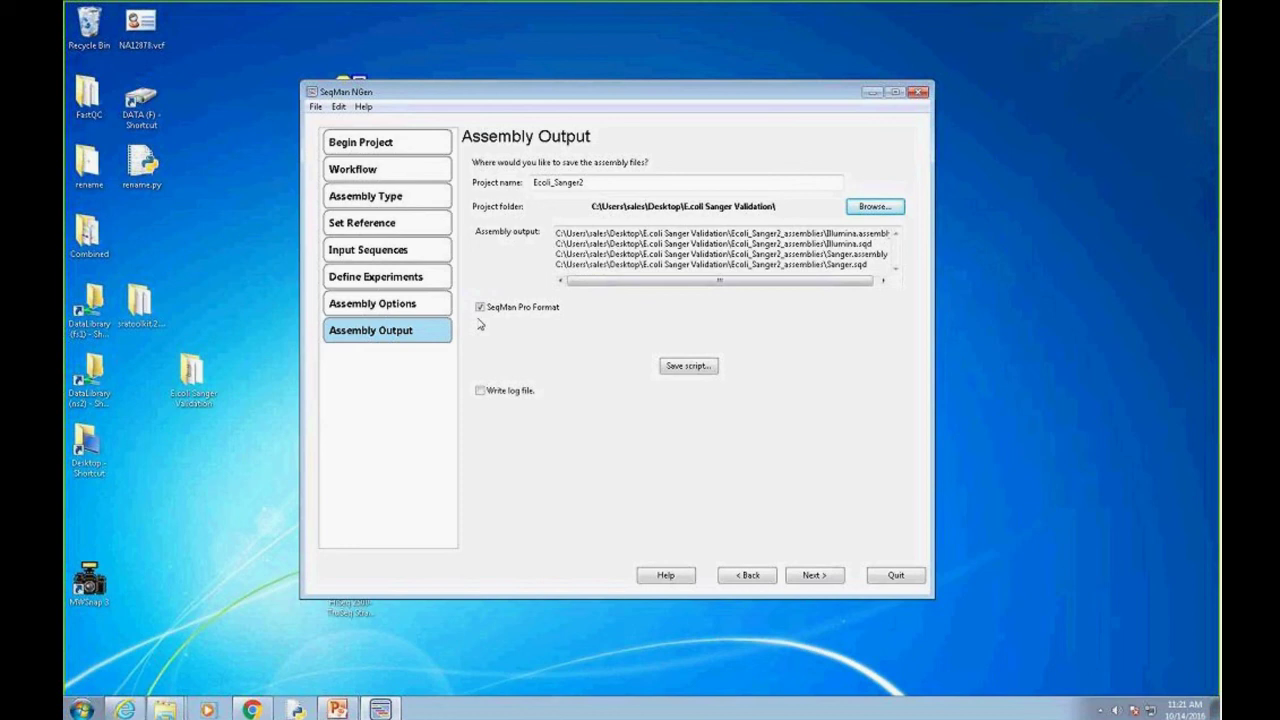
{"action": "left_click", "coordinate": [480, 307]}
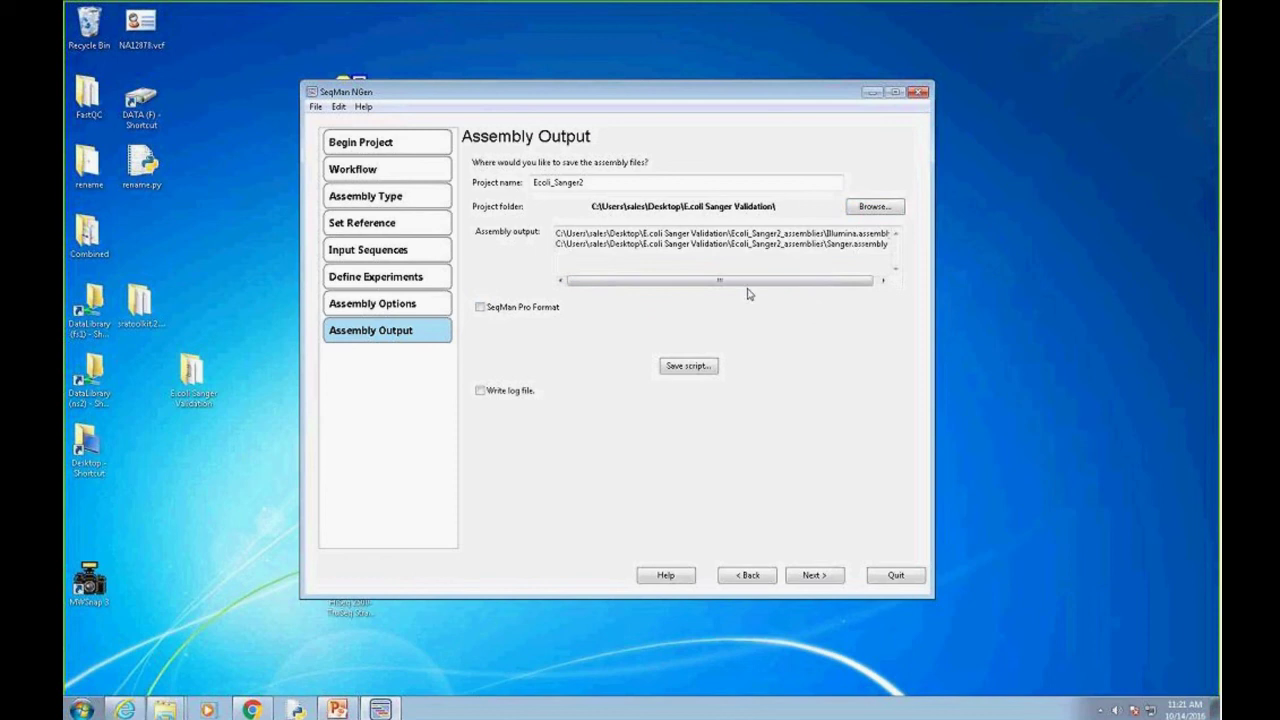
{"action": "left_click", "coordinate": [481, 309]}
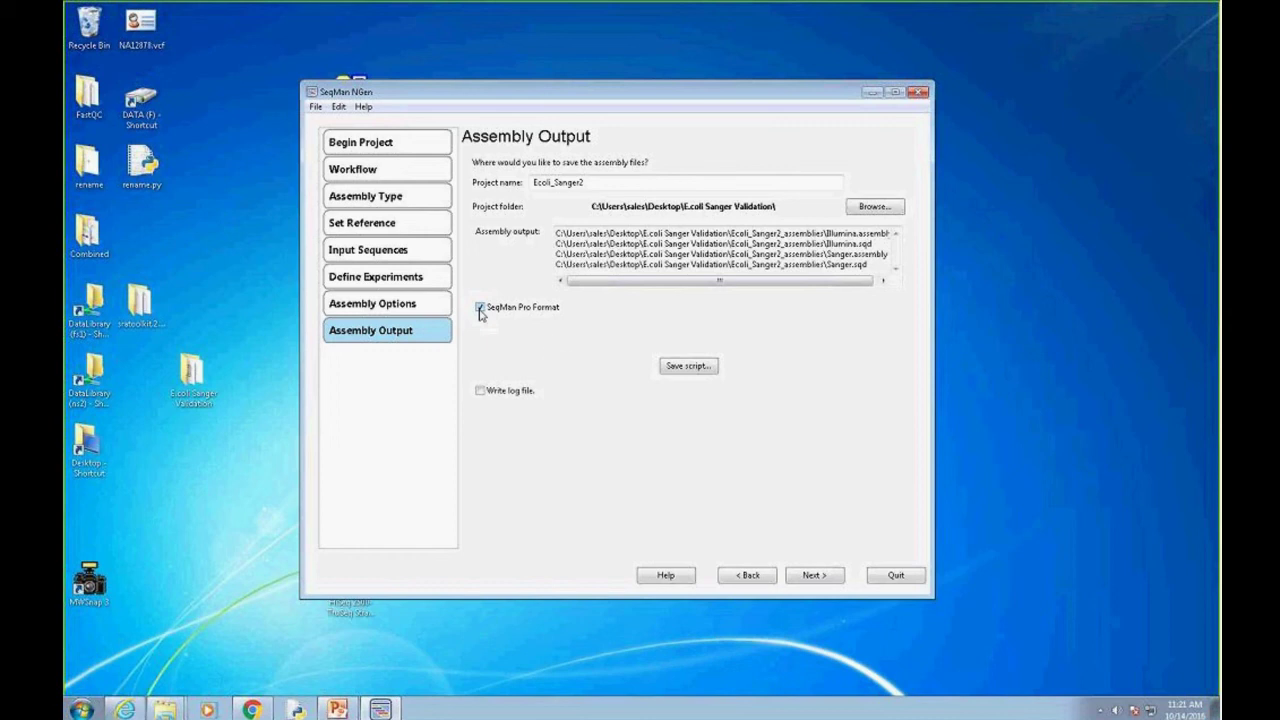
Advance to the Run Assembly page and review the generated Ecoli_Sanger2 assembly script
{"action": "left_click", "coordinate": [815, 576]}
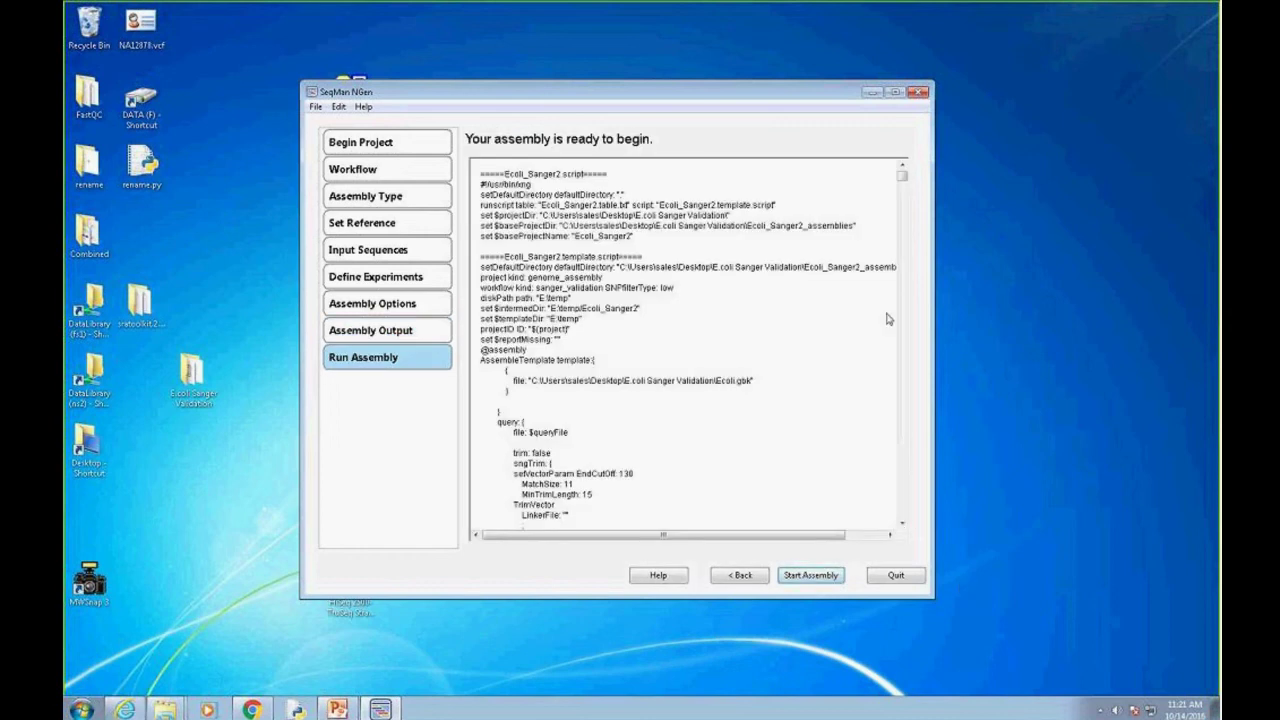
{"action": "mouse_move", "coordinate": [902, 172]}
{"action": "left_mouse_down"}
{"action": "mouse_move", "coordinate": [918, 459]}
{"action": "mouse_move", "coordinate": [905, 172]}
{"action": "left_mouse_up"}
{"action": "left_click_drag", "start_coordinate": [678, 91], "coordinate": [726, 95]}
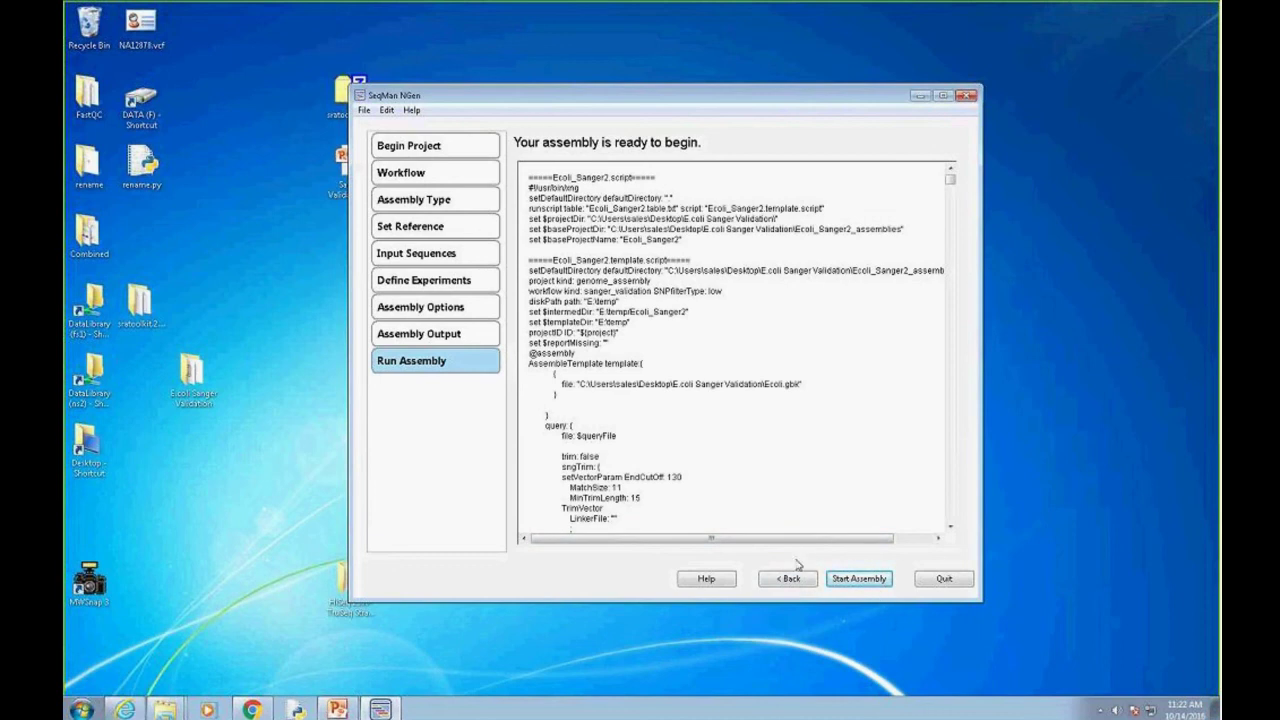
Quit SeqMan NGen, open the E.coli Sanger Validation folder, move it aside, and show the programs list
{"action": "left_click", "coordinate": [944, 580]}
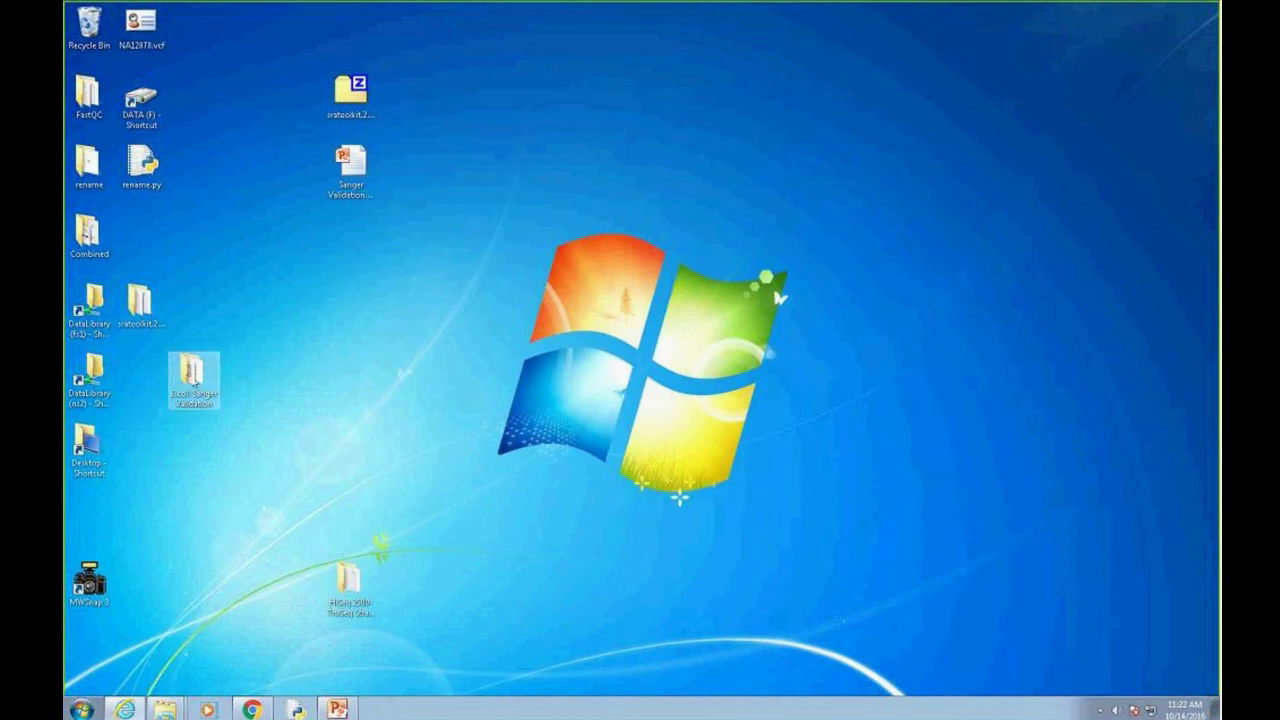
{"action": "double_click", "coordinate": [192, 377]}
{"action": "left_click_drag", "start_coordinate": [574, 58], "coordinate": [817, 78]}
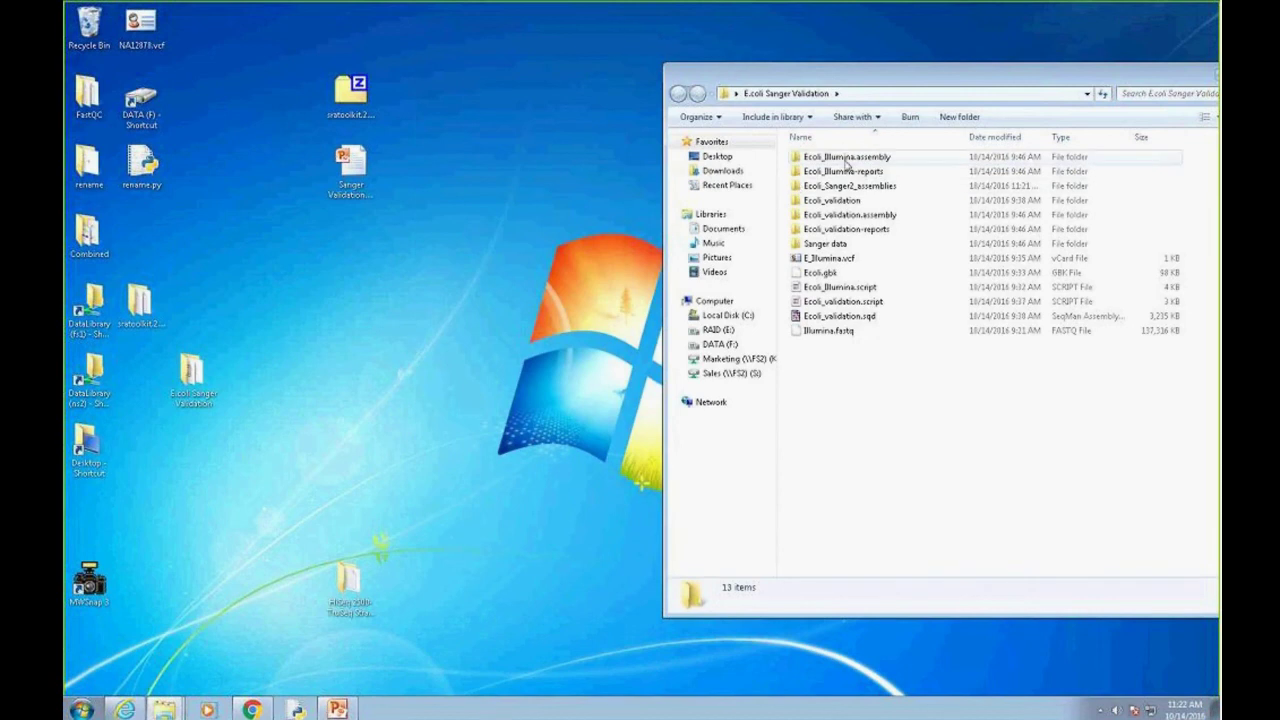
{"action": "left_click_drag", "start_coordinate": [846, 82], "coordinate": [903, 81]}
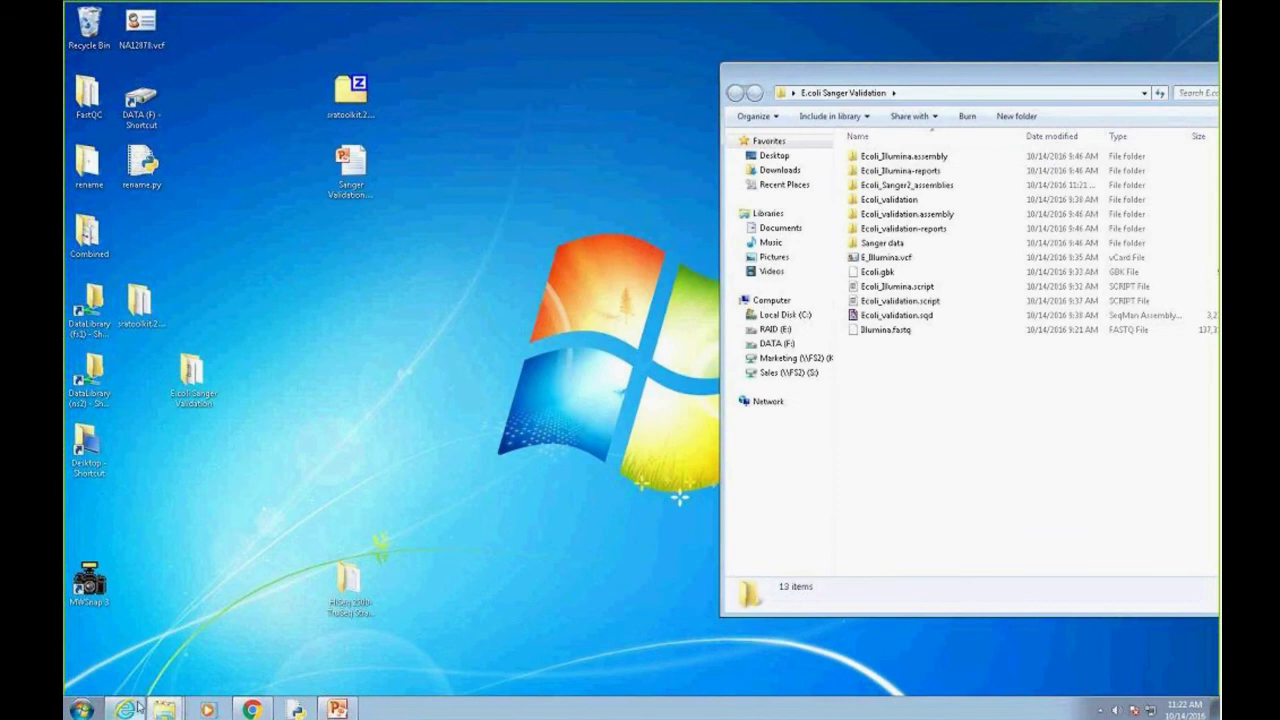
{"action": "left_click", "coordinate": [82, 709]}
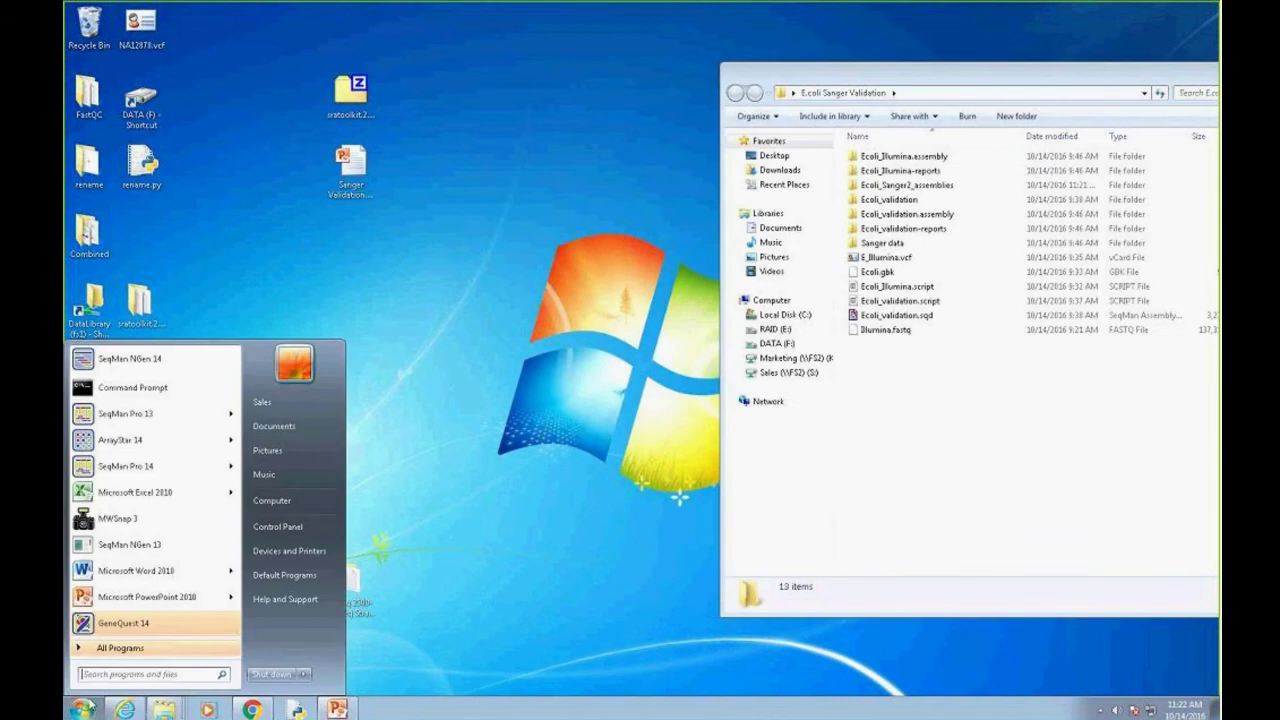
{"action": "mouse_move", "coordinate": [155, 495]}
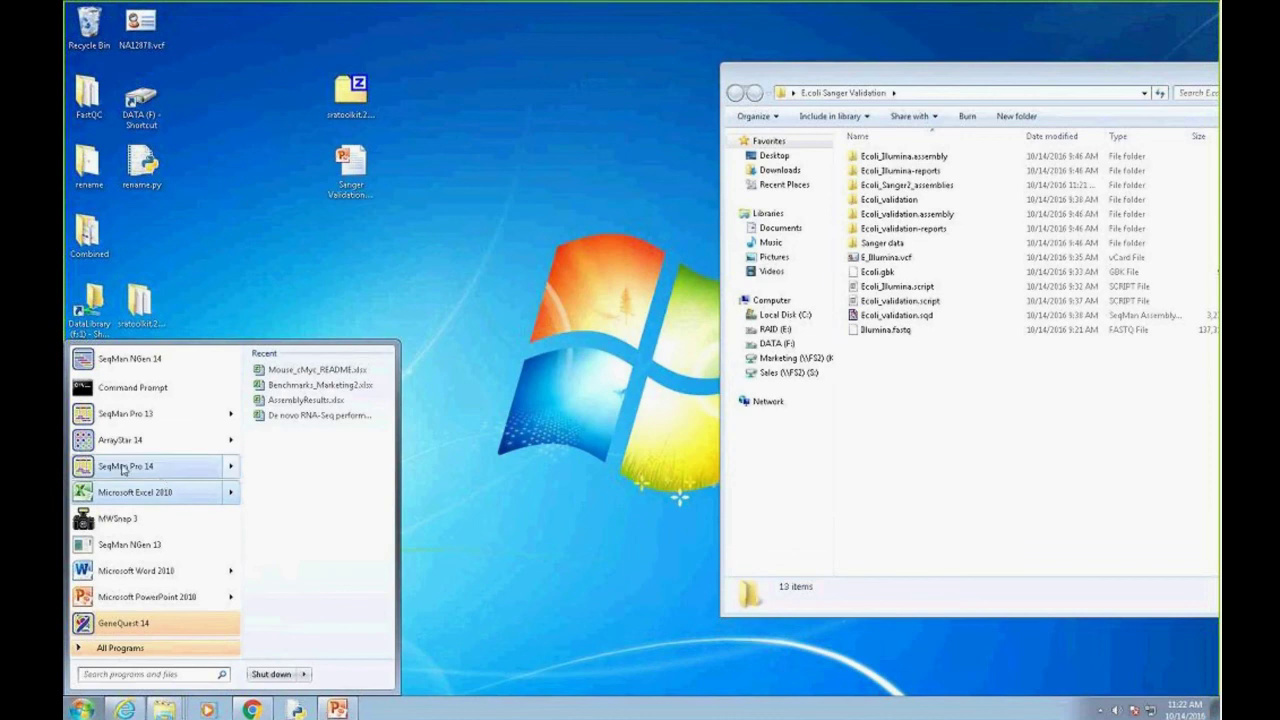
Launch SeqMan Pro 14, close the empty project, and load Ecoli_Illumina.assembly from the folder
{"action": "left_click", "coordinate": [124, 467]}
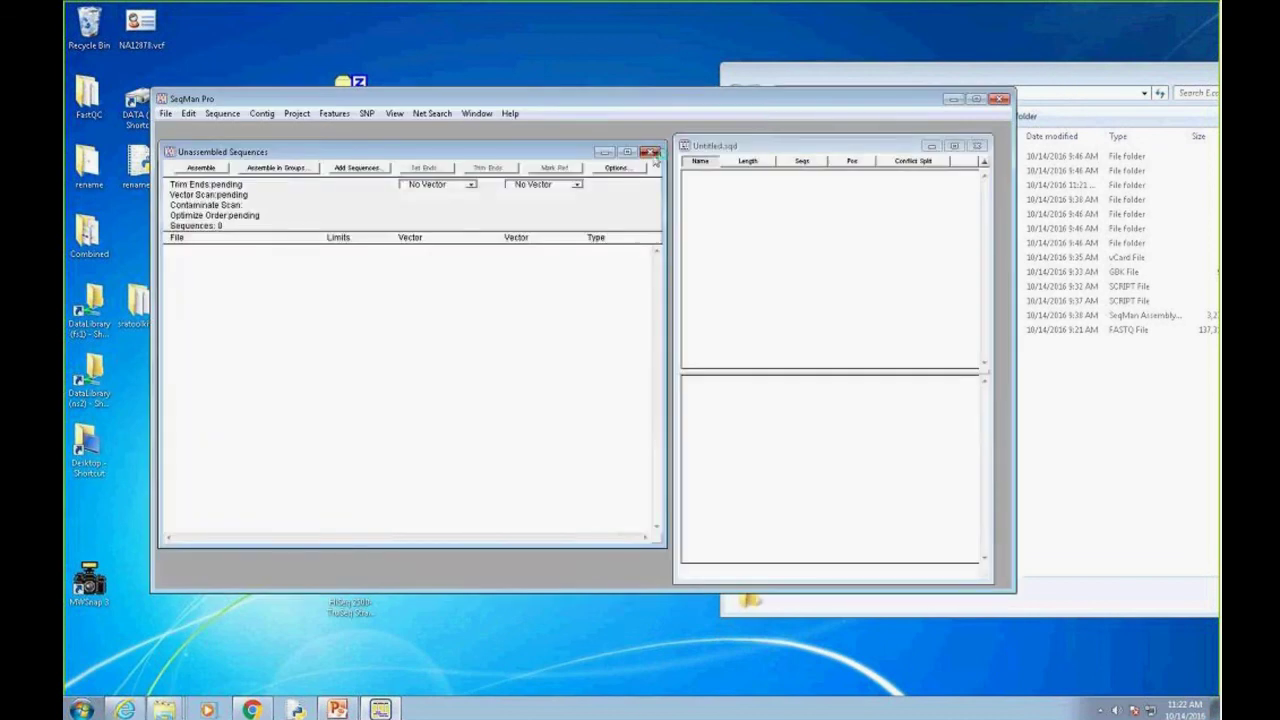
{"action": "left_click", "coordinate": [651, 152]}
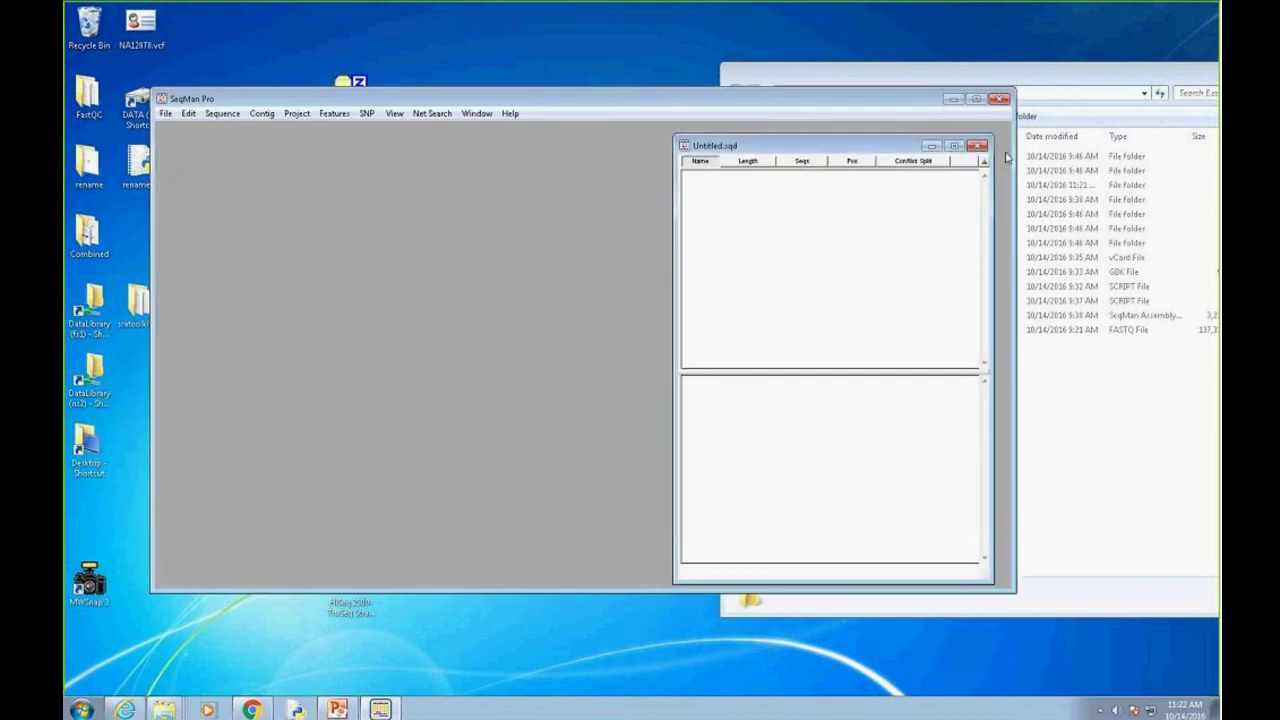
{"action": "left_click", "coordinate": [978, 146]}
{"action": "left_click", "coordinate": [1054, 86]}
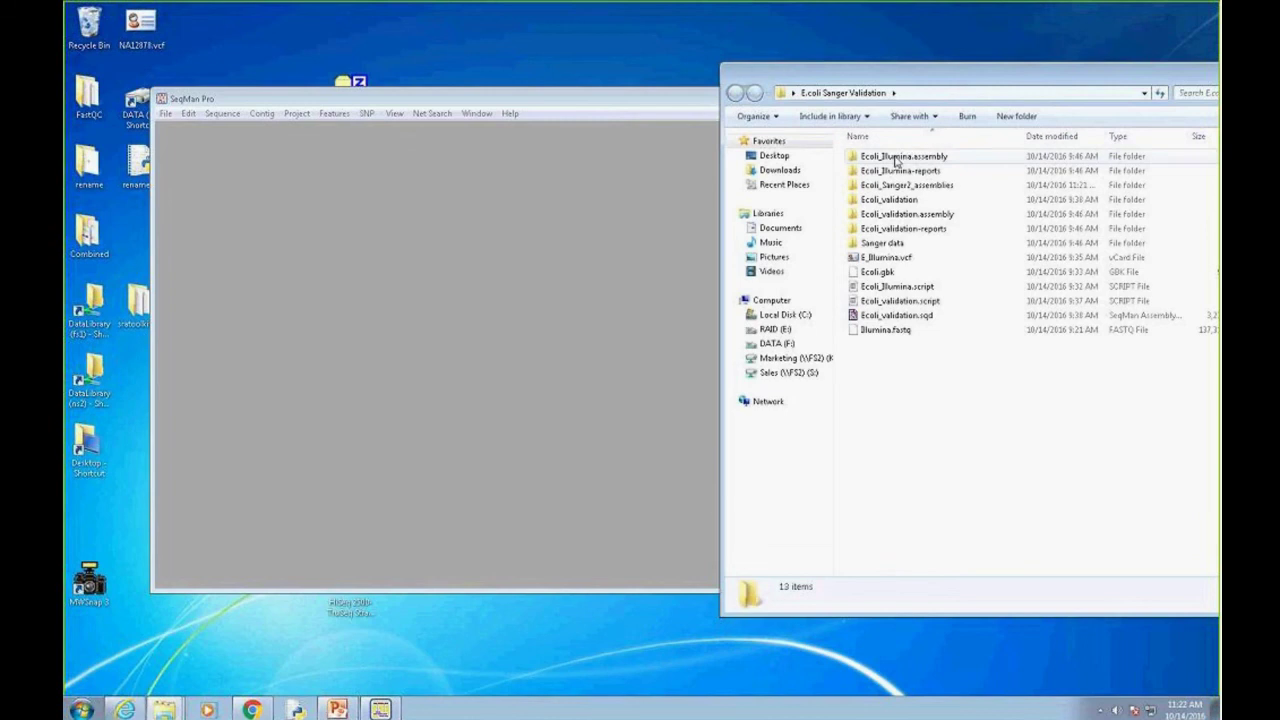
{"action": "left_click", "coordinate": [903, 156]}
{"action": "left_click_drag", "start_coordinate": [860, 160], "coordinate": [608, 286]}
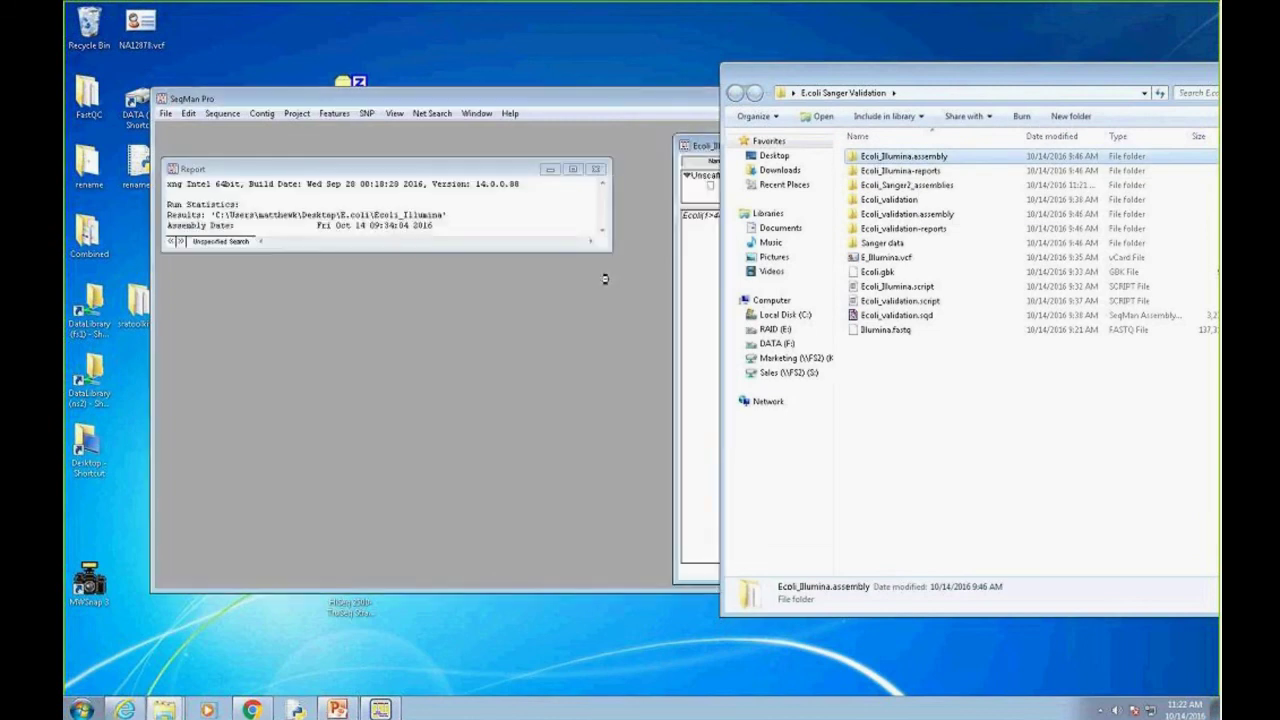
Open the Ecoli contig alignment full-screen and enlarge it to show more of its reads
{"action": "left_click", "coordinate": [596, 104]}
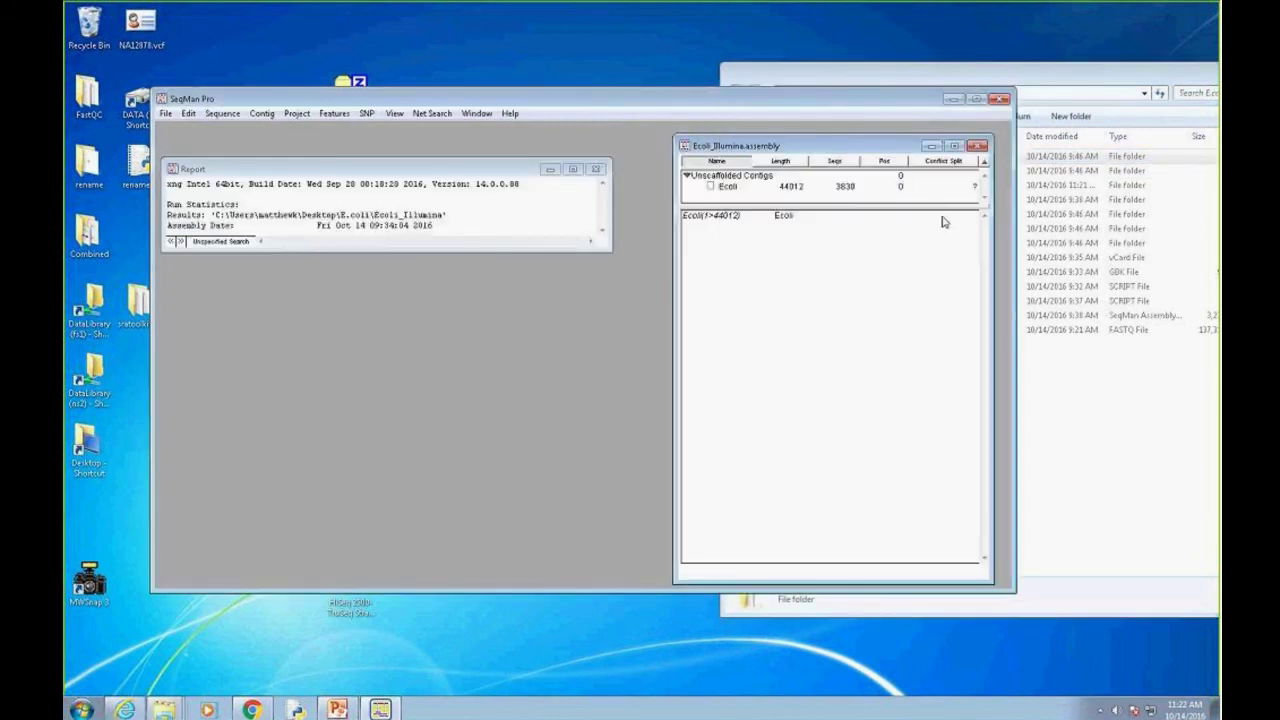
{"action": "double_click", "coordinate": [730, 188]}
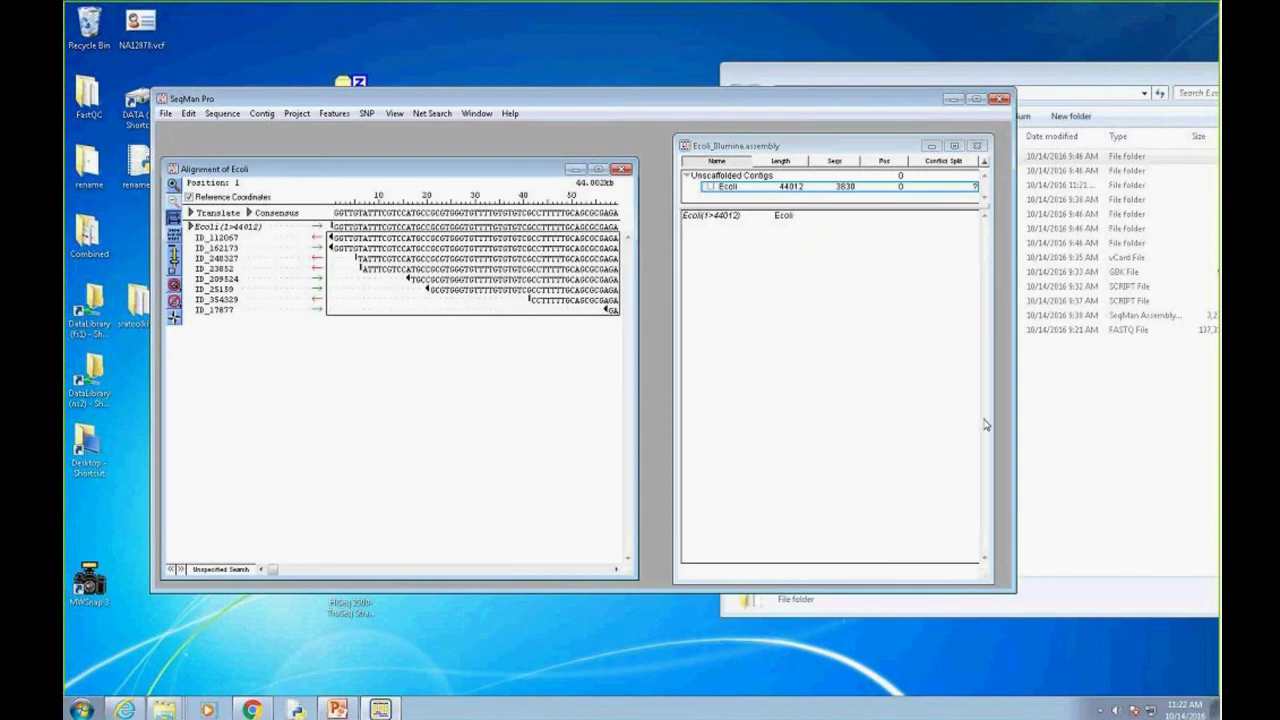
{"action": "left_click", "coordinate": [975, 98]}
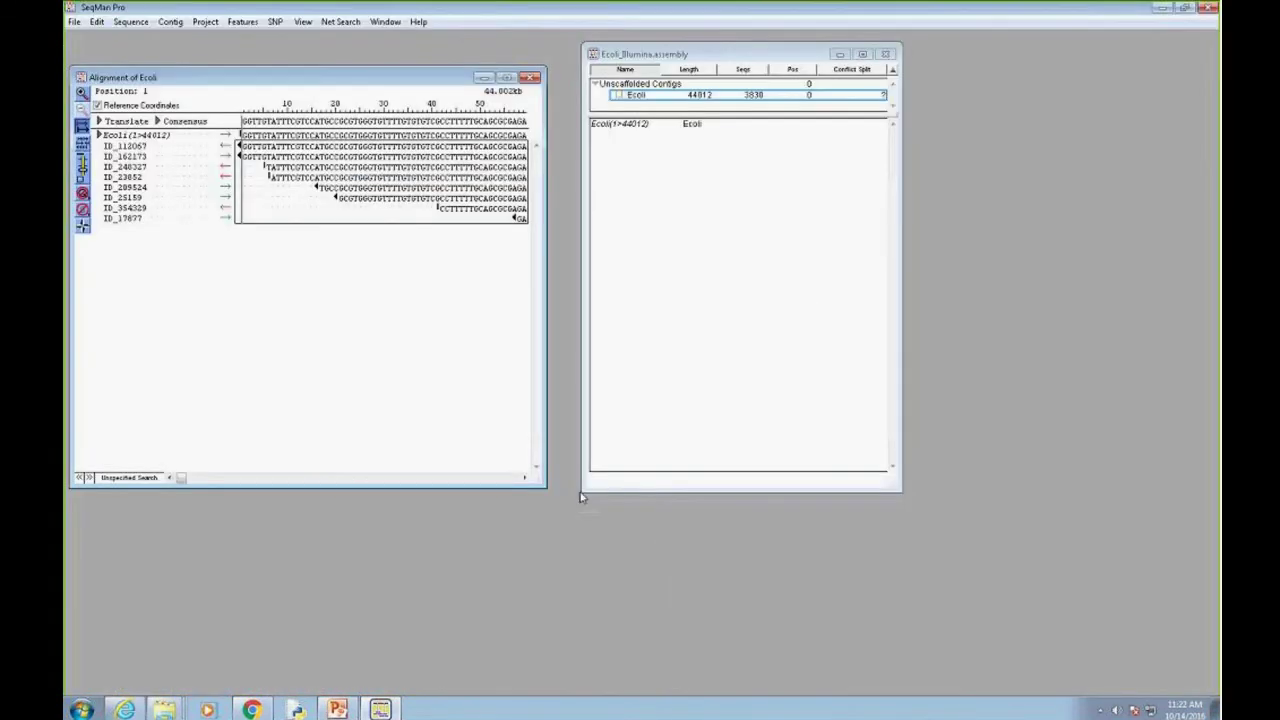
{"action": "left_click_drag", "start_coordinate": [540, 484], "coordinate": [988, 612]}
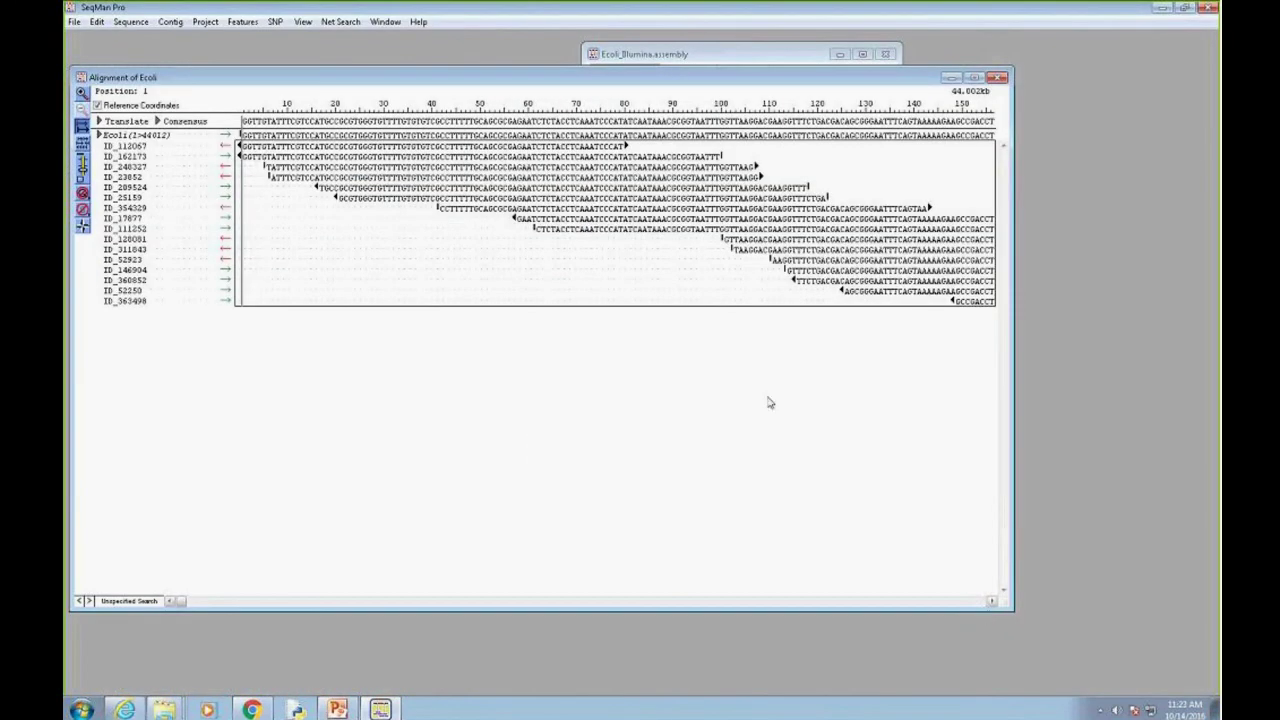
{"action": "left_click_drag", "start_coordinate": [184, 601], "coordinate": [318, 603]}
Create the Ecoli coverage report sorted by depth and view the asmA, mdtA and mdtC low-coverage regions
{"action": "left_click", "coordinate": [170, 22]}
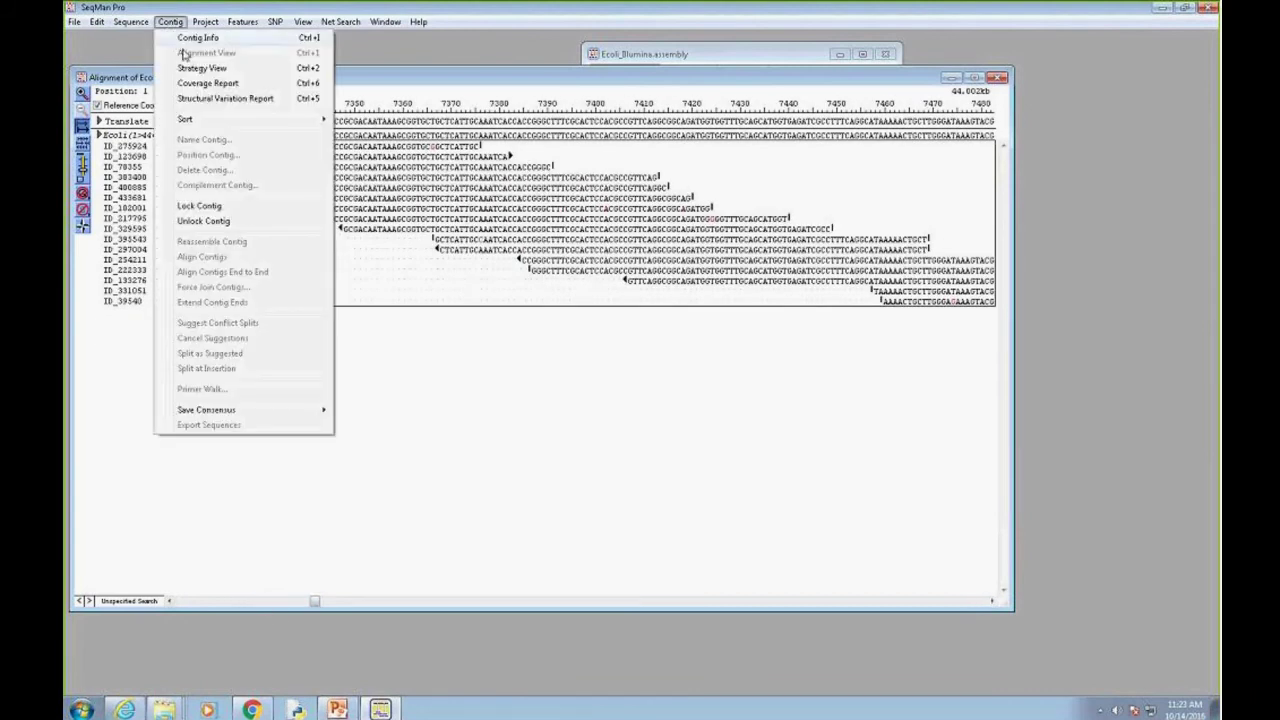
{"action": "left_click", "coordinate": [204, 84]}
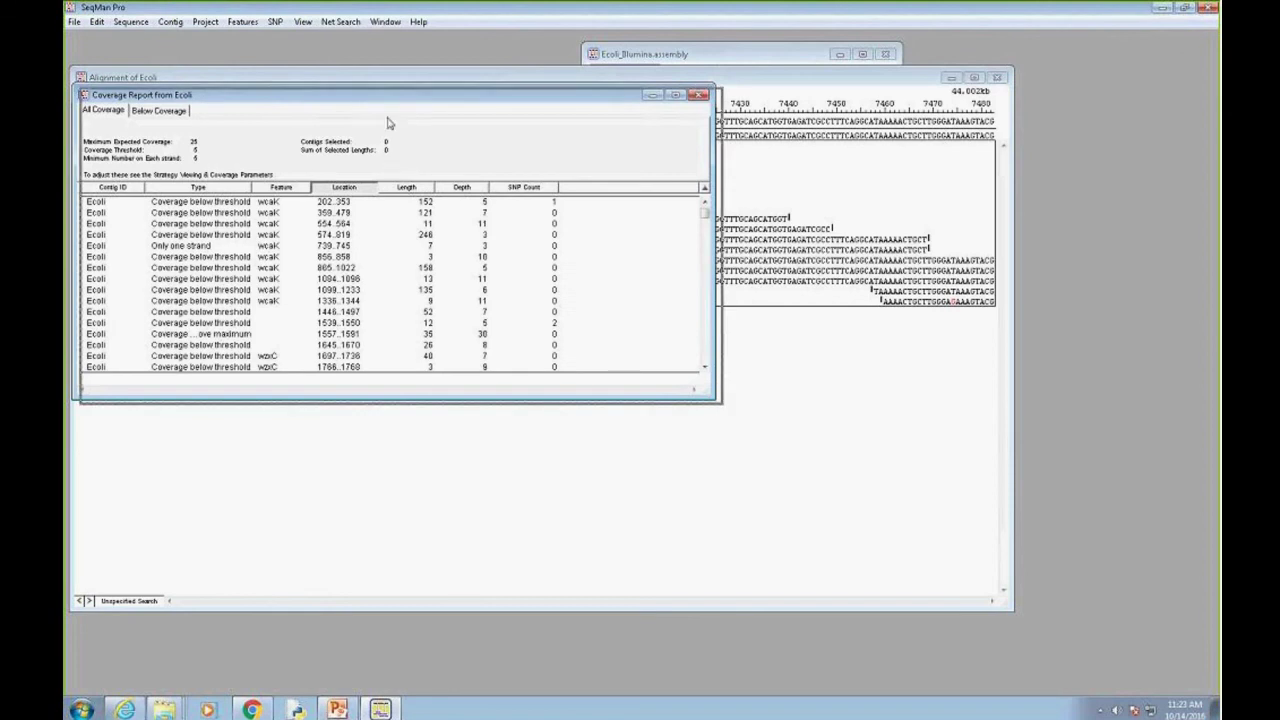
{"action": "left_click_drag", "start_coordinate": [391, 95], "coordinate": [504, 330]}
{"action": "left_click", "coordinate": [576, 421]}
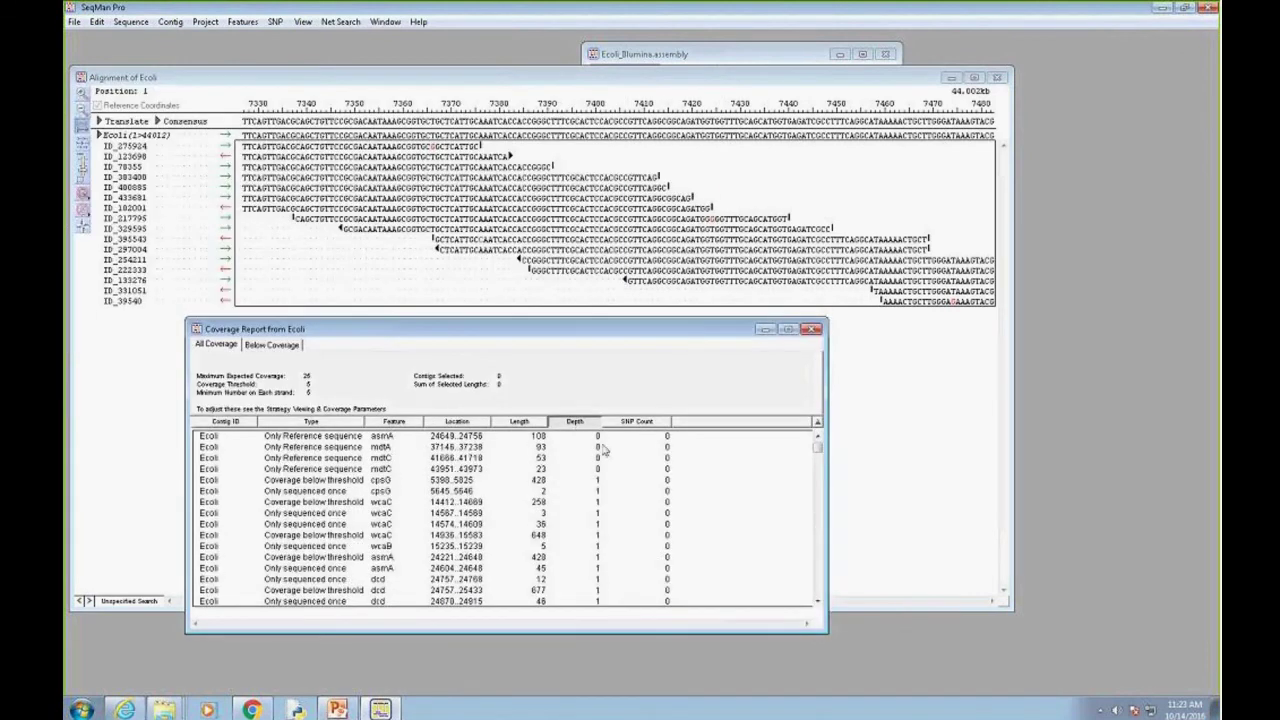
{"action": "left_click", "coordinate": [485, 439]}
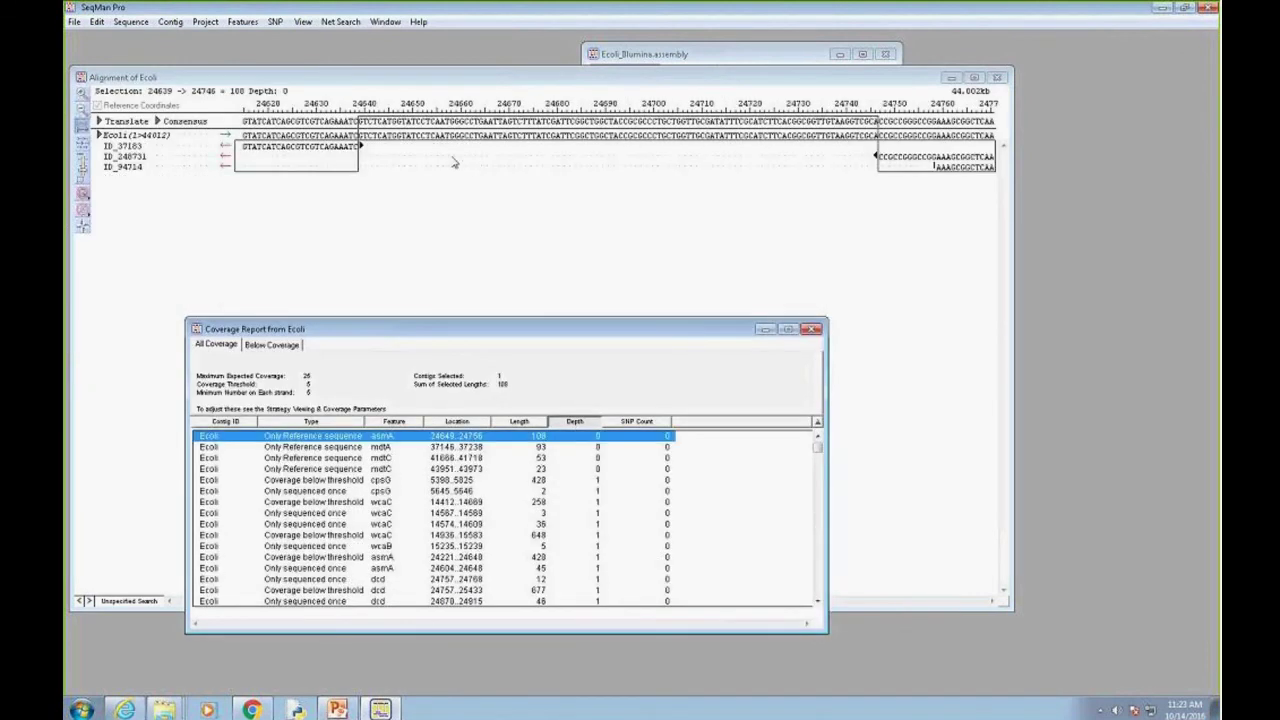
{"action": "left_click", "coordinate": [539, 448]}
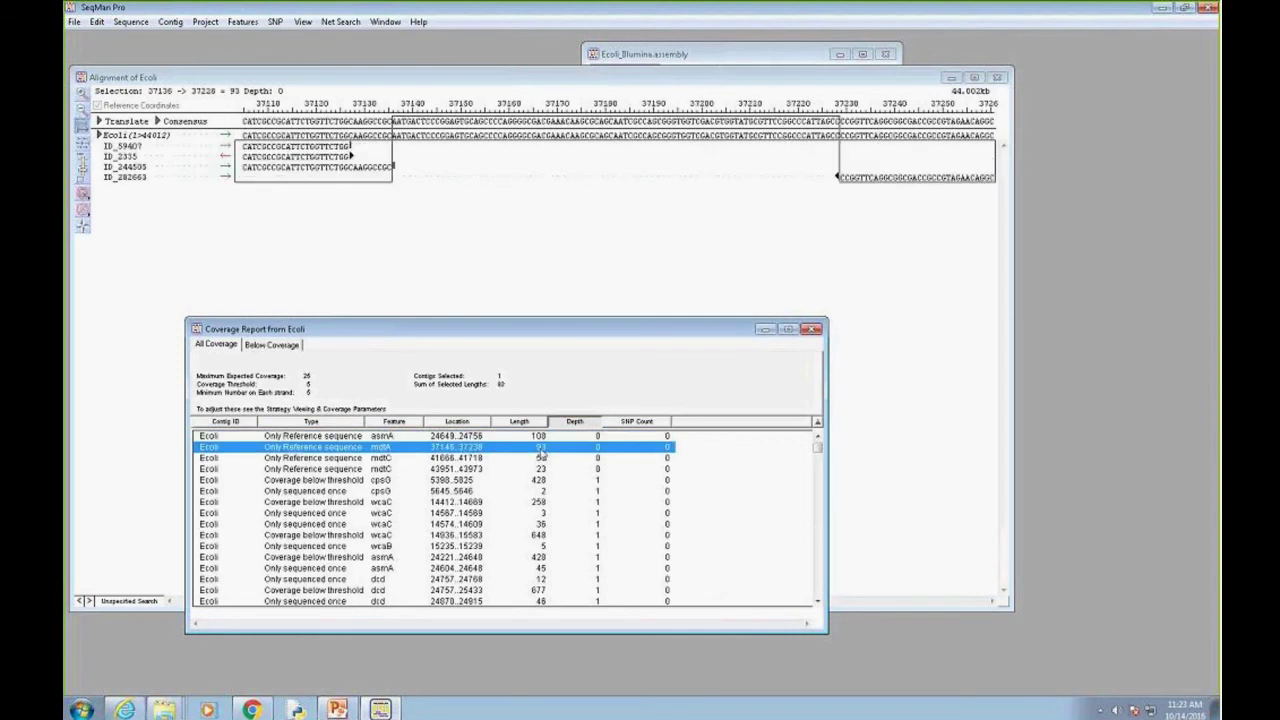
{"action": "left_click", "coordinate": [544, 458]}
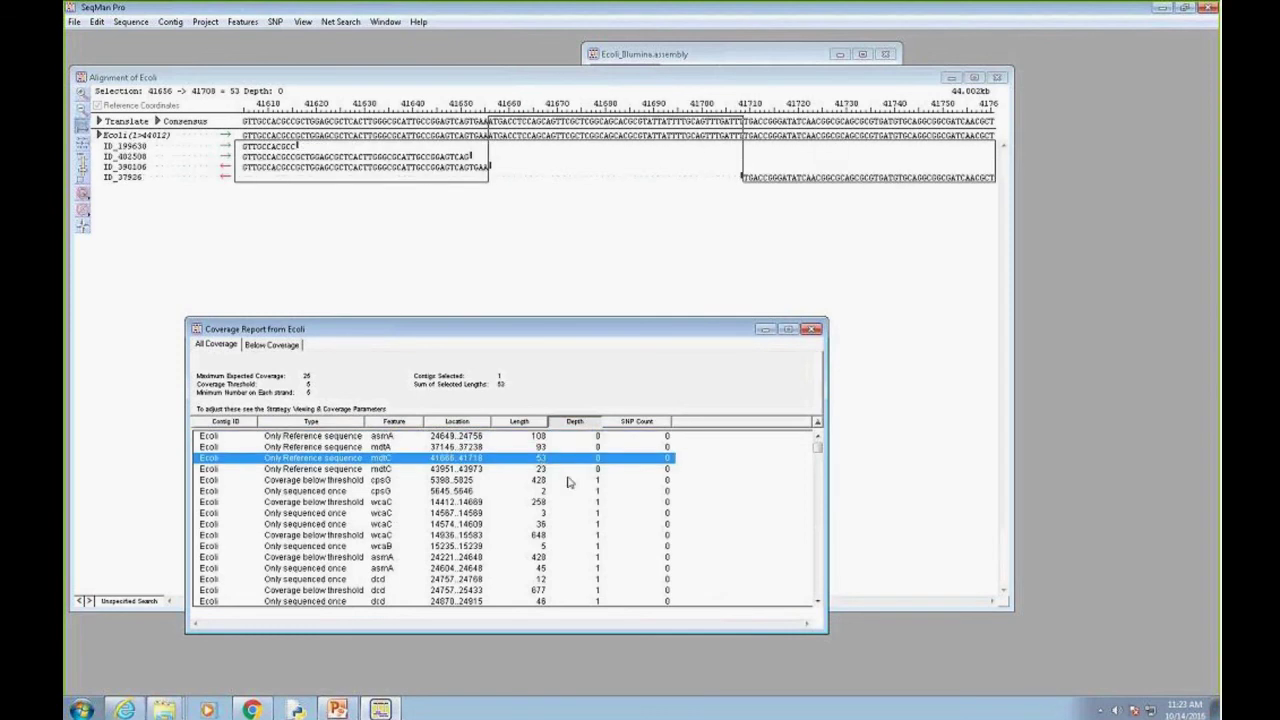
{"action": "left_click", "coordinate": [550, 470]}
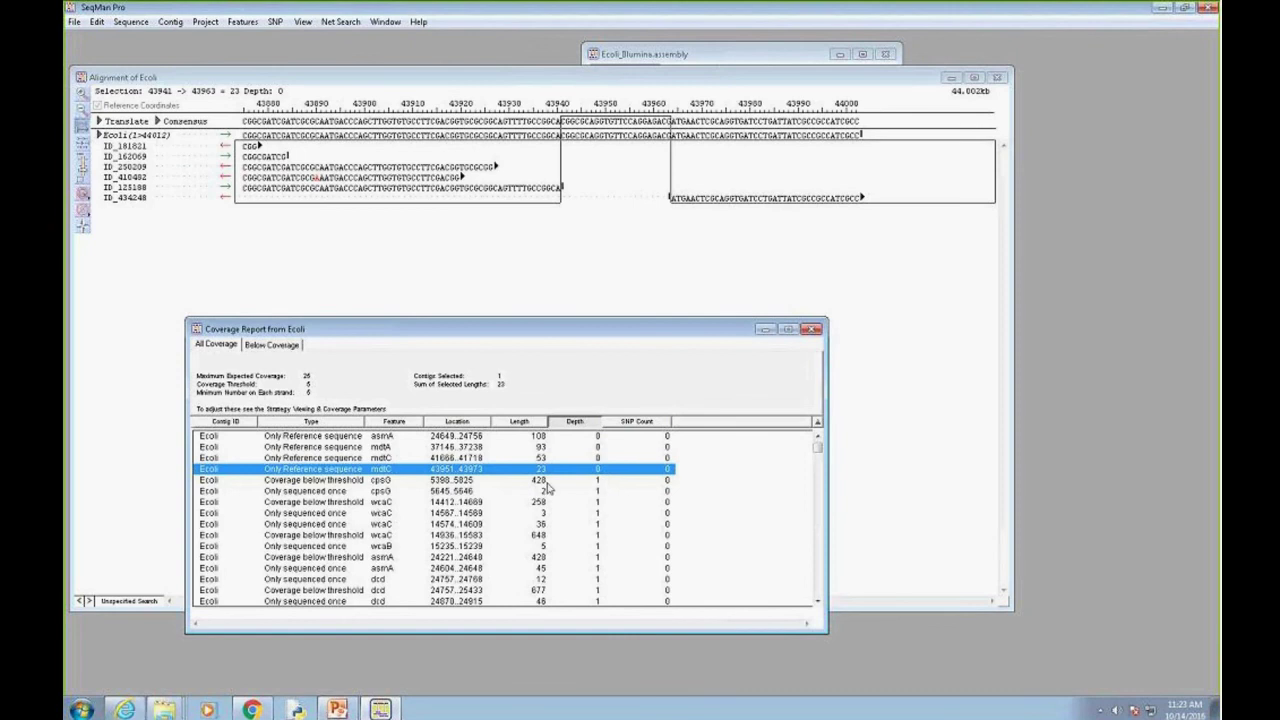
View the cpsG, wcaC and wcaB low-coverage regions, then close the coverage report
{"action": "left_click", "coordinate": [548, 482]}
{"action": "left_click", "coordinate": [540, 492]}
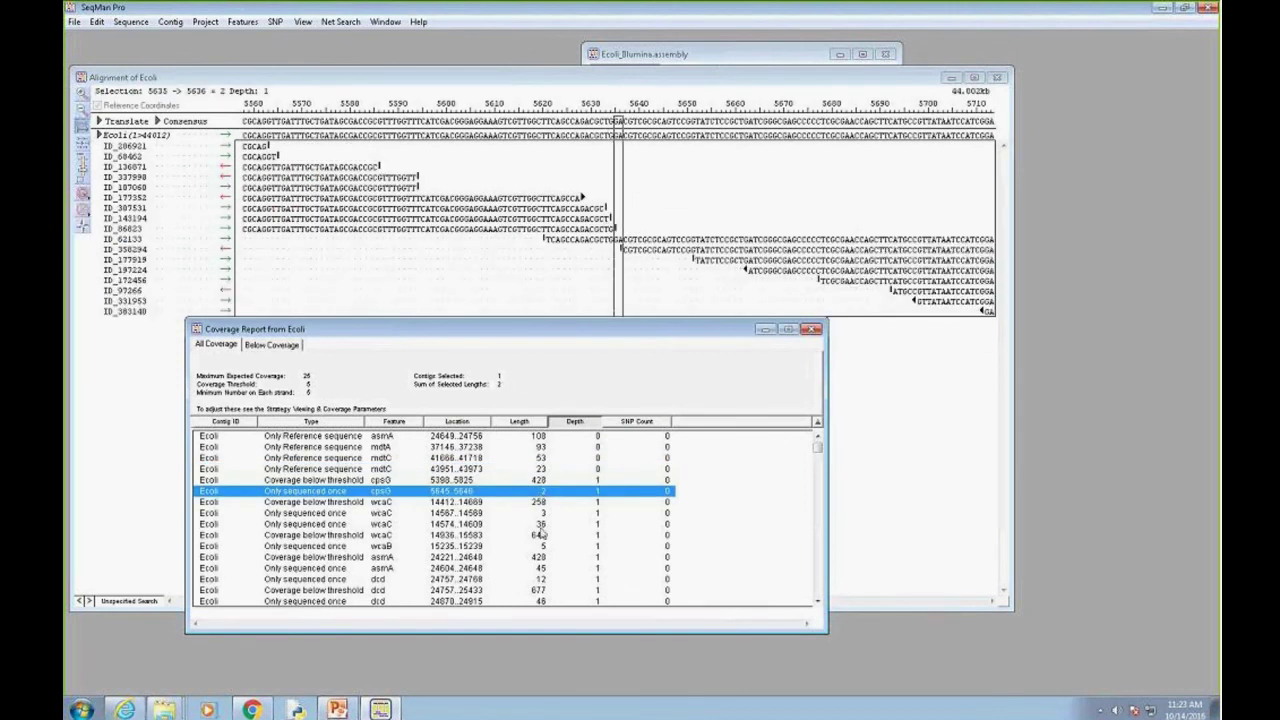
{"action": "left_click", "coordinate": [538, 502]}
{"action": "left_click", "coordinate": [550, 514]}
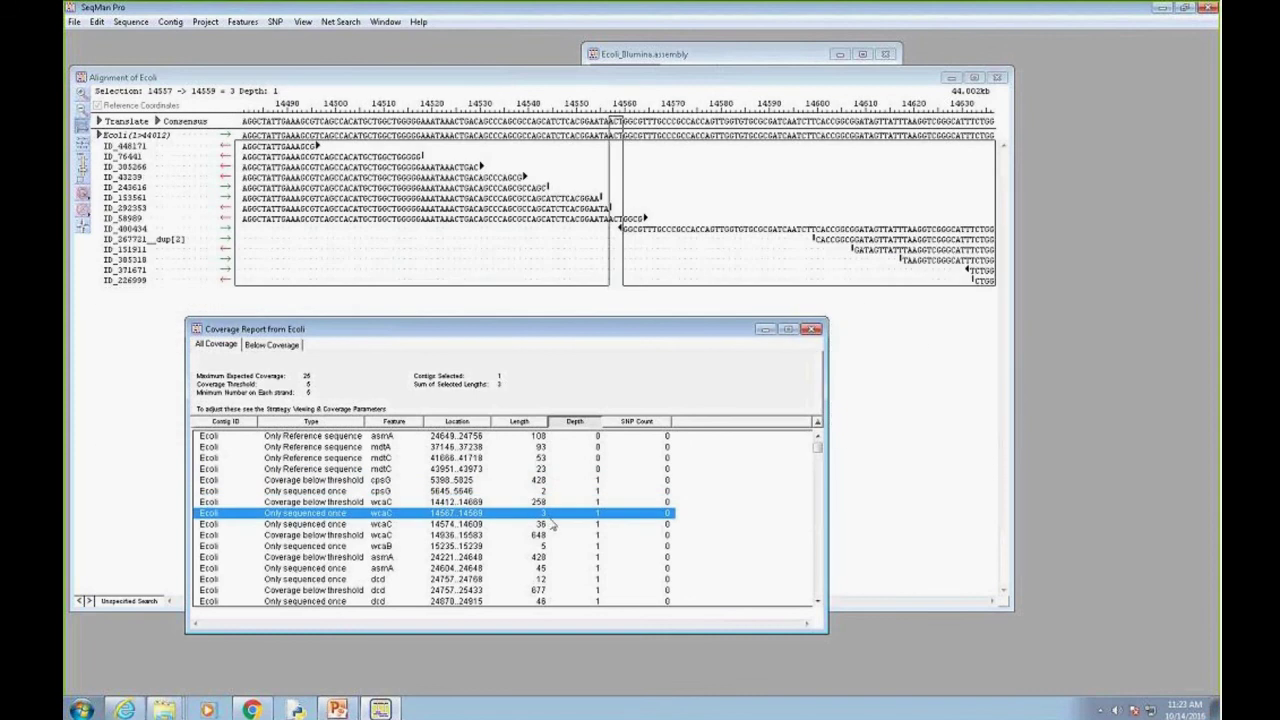
{"action": "left_click", "coordinate": [548, 525]}
{"action": "left_click", "coordinate": [540, 536]}
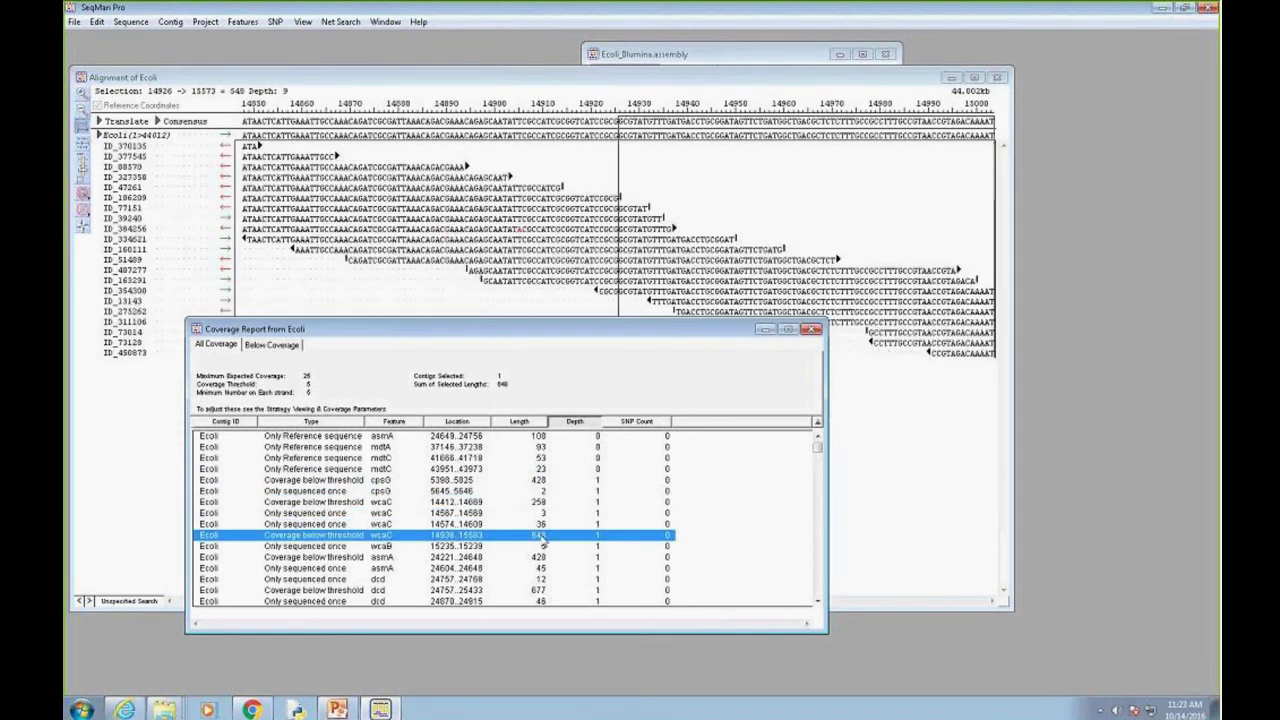
{"action": "left_click", "coordinate": [542, 547]}
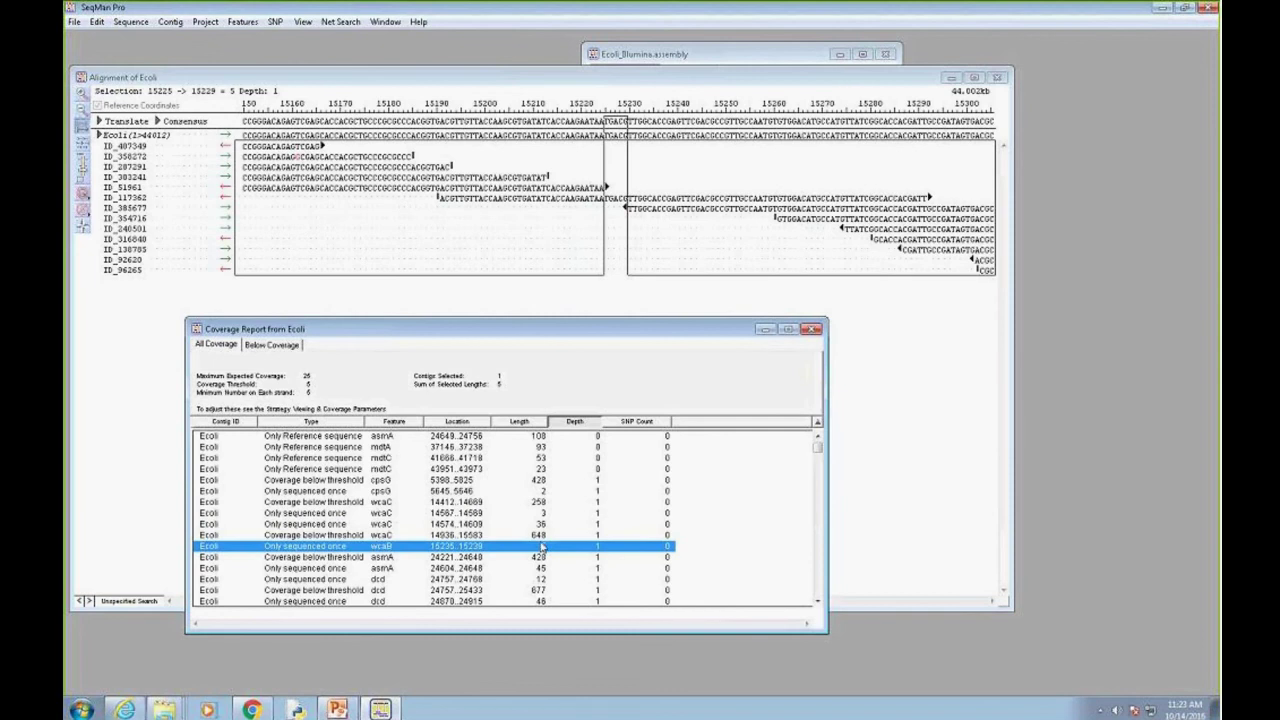
{"action": "left_click", "coordinate": [813, 331]}
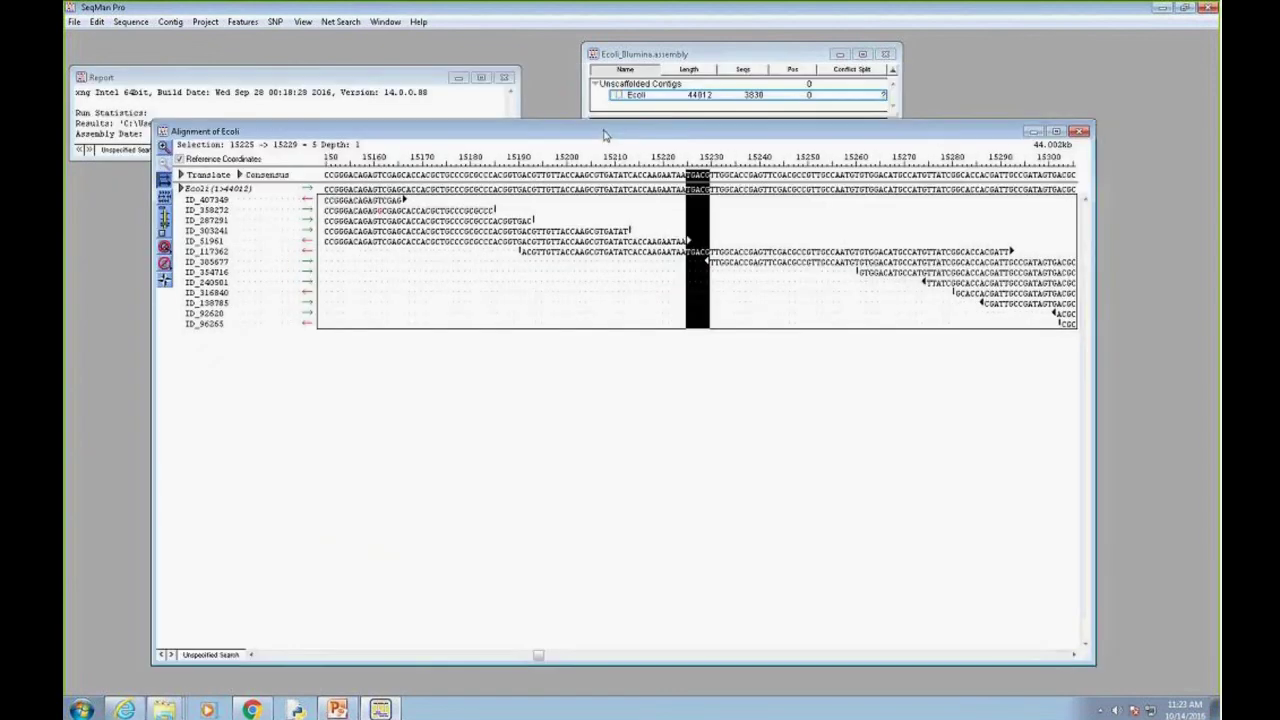
Generate the Ecoli SNP Statistics Report and view the SNPs at positions 208 and 1544
{"action": "left_click", "coordinate": [276, 22]}
{"action": "left_click", "coordinate": [305, 40]}
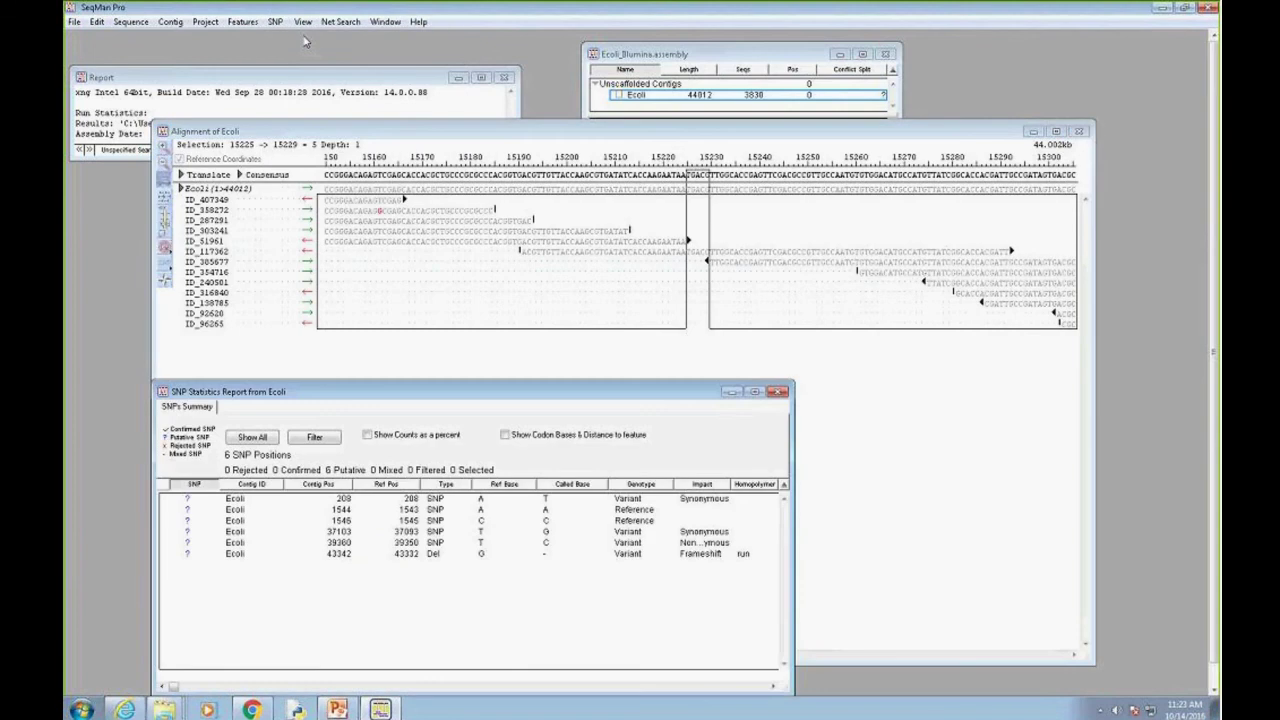
{"action": "left_click_drag", "start_coordinate": [541, 390], "coordinate": [610, 380]}
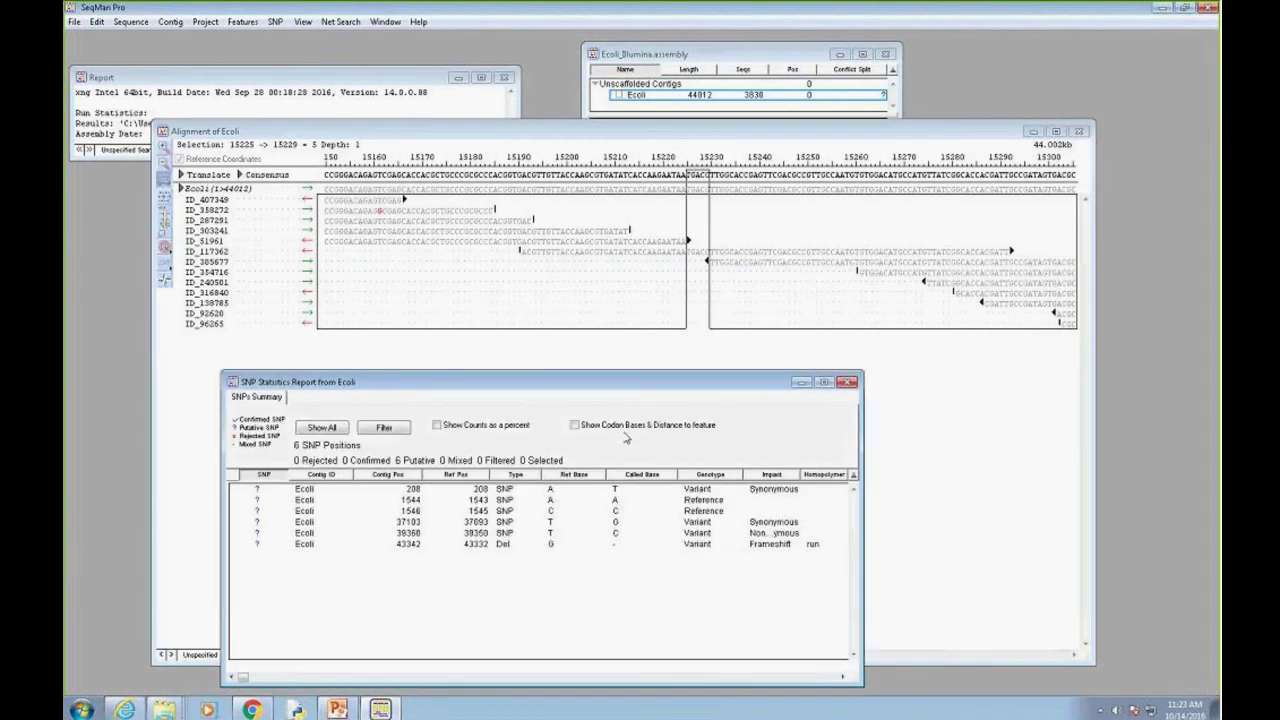
{"action": "left_click", "coordinate": [313, 490]}
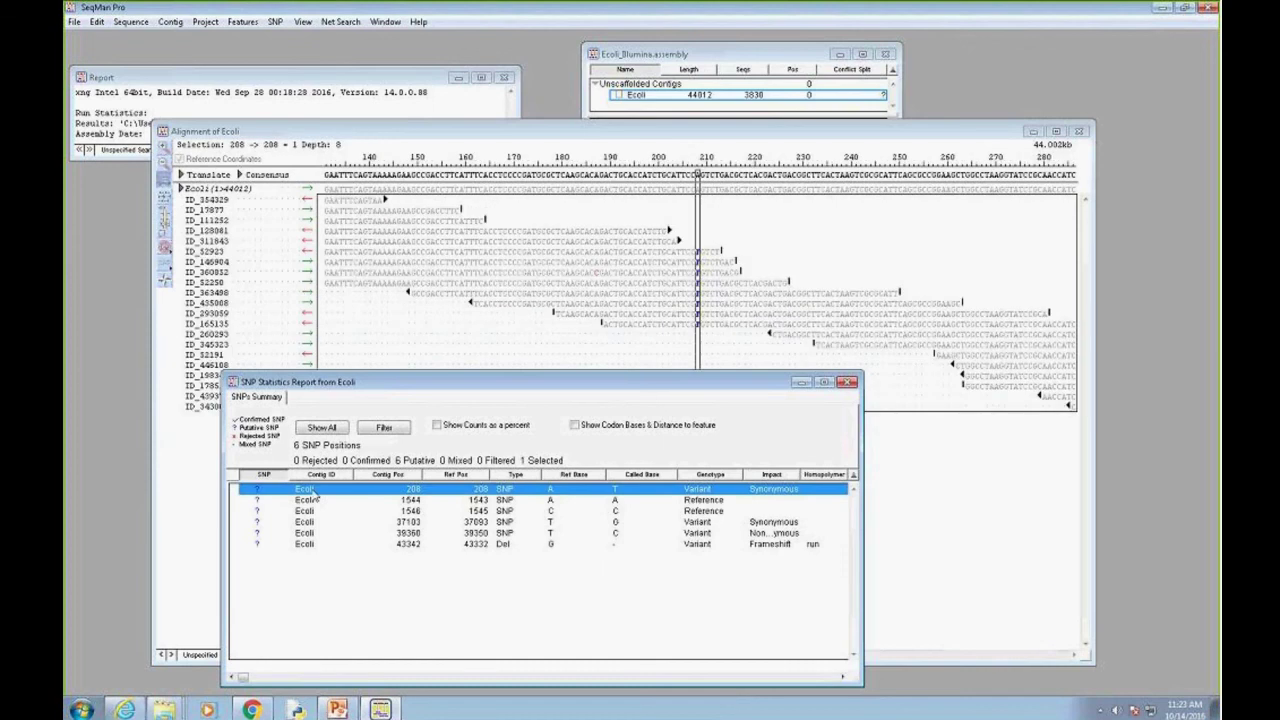
{"action": "left_click_drag", "start_coordinate": [600, 384], "coordinate": [634, 438]}
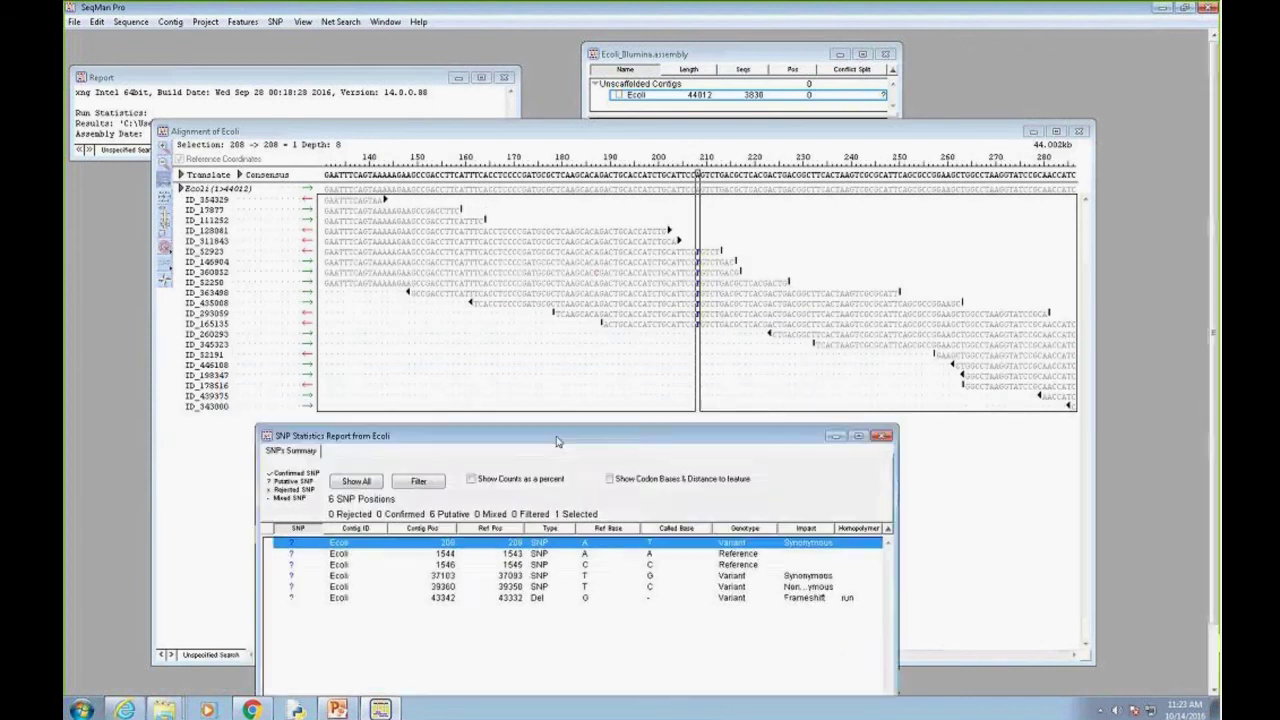
{"action": "left_click", "coordinate": [680, 418]}
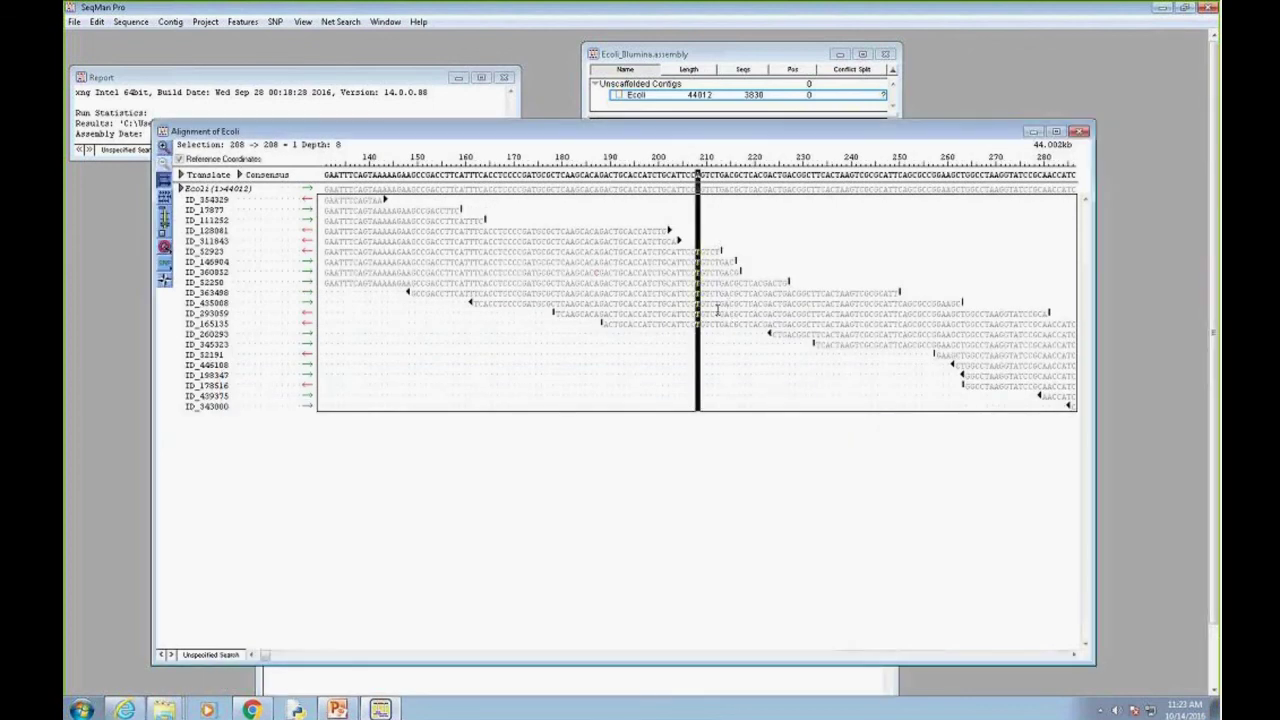
{"action": "left_click", "coordinate": [573, 690]}
{"action": "left_click", "coordinate": [341, 555]}
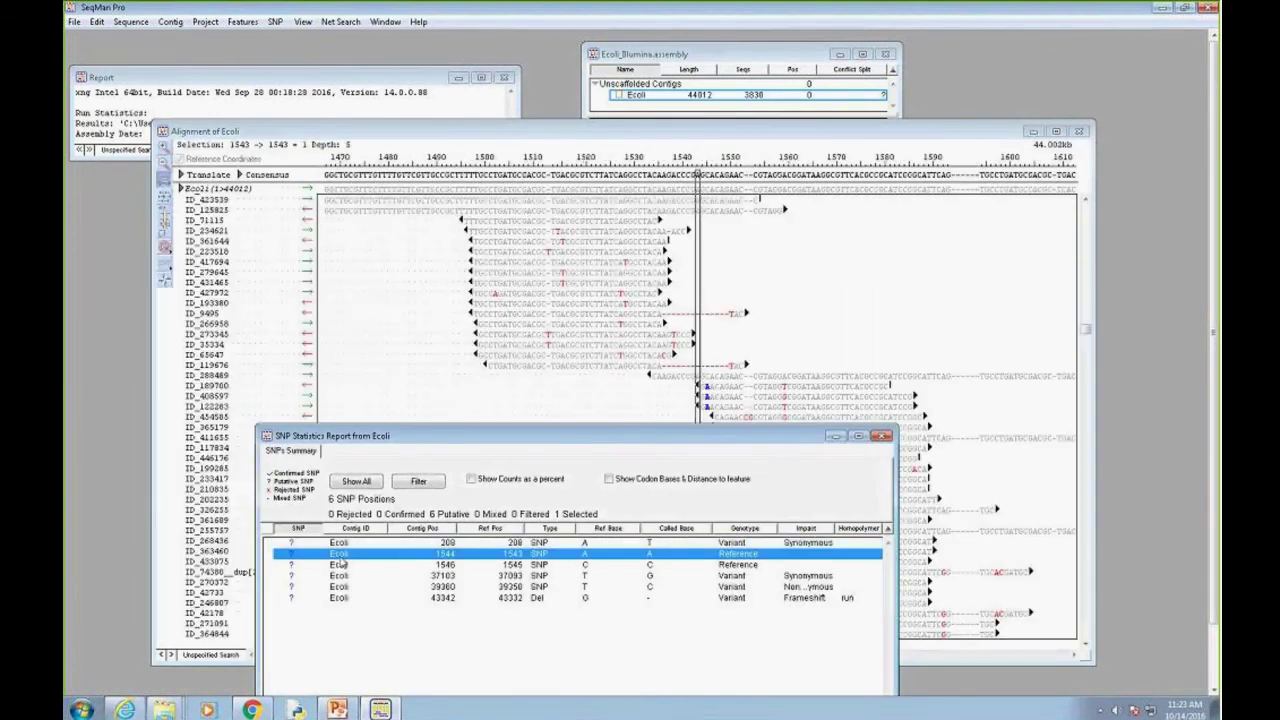
View the SNPs at 1546, 37103 and 39360, then the deletion at contig position 43342
{"action": "left_click_drag", "start_coordinate": [608, 438], "coordinate": [492, 498]}
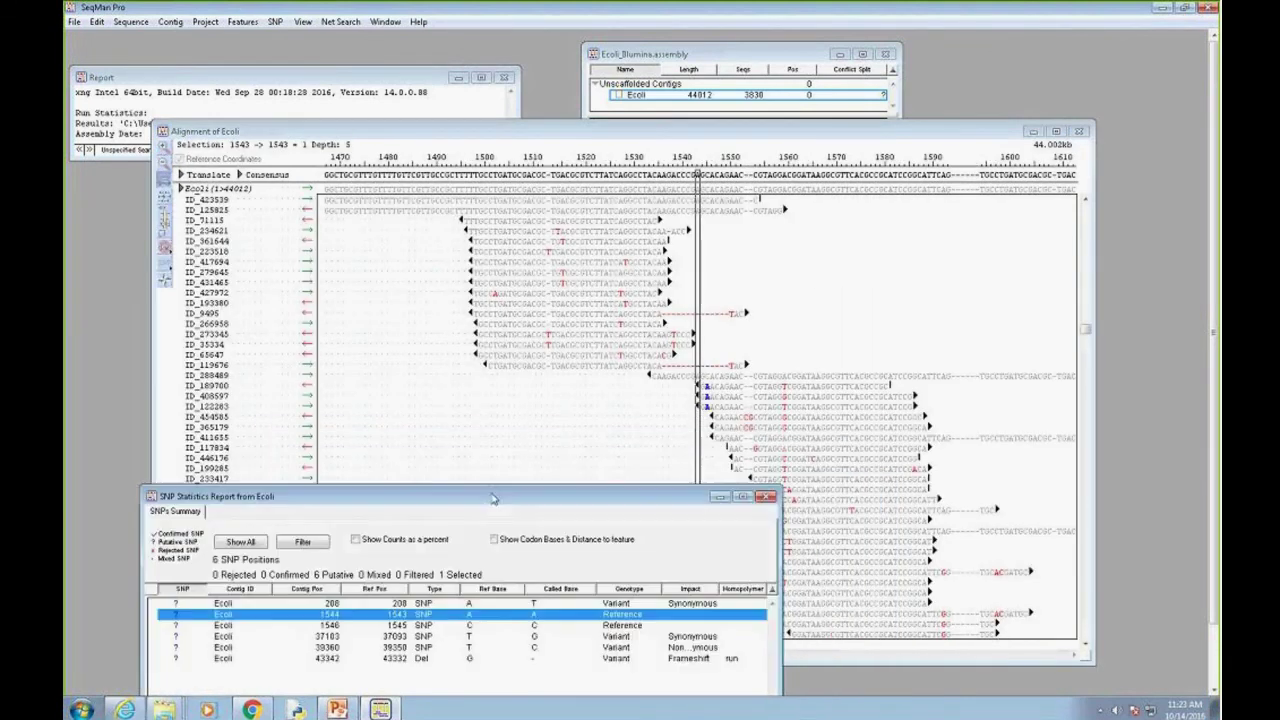
{"action": "left_click", "coordinate": [497, 249]}
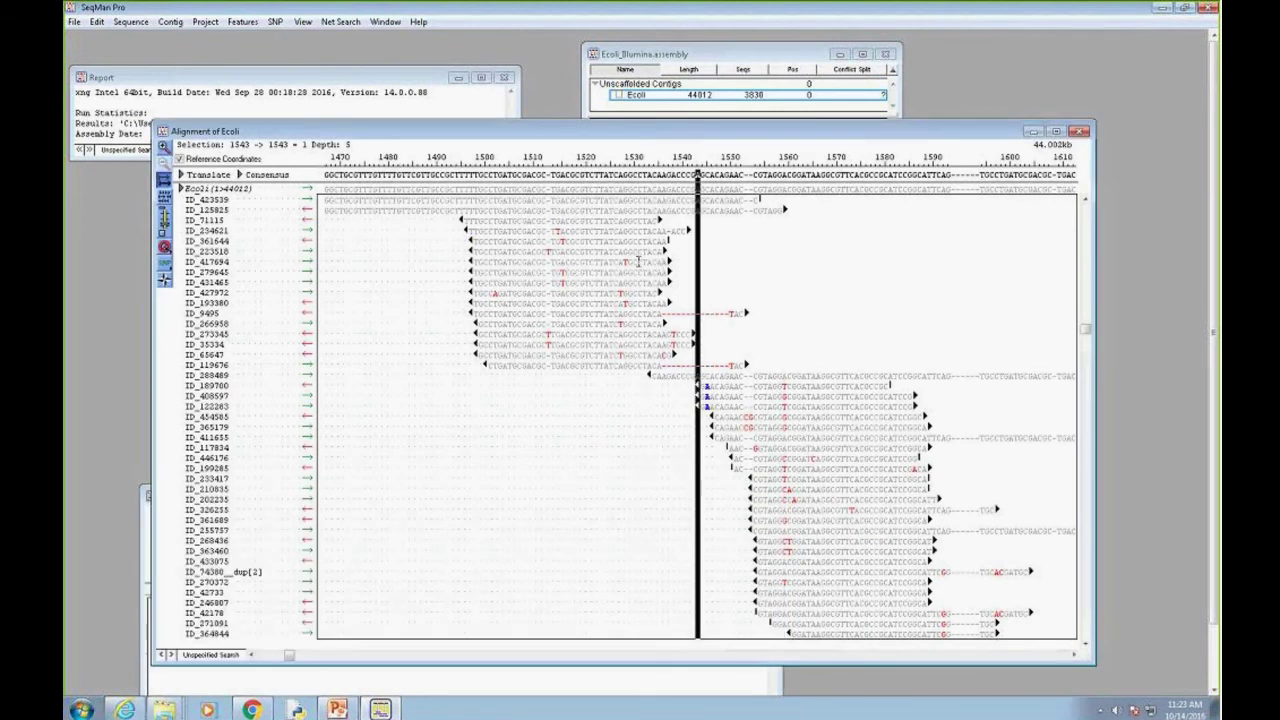
{"action": "left_click", "coordinate": [627, 684]}
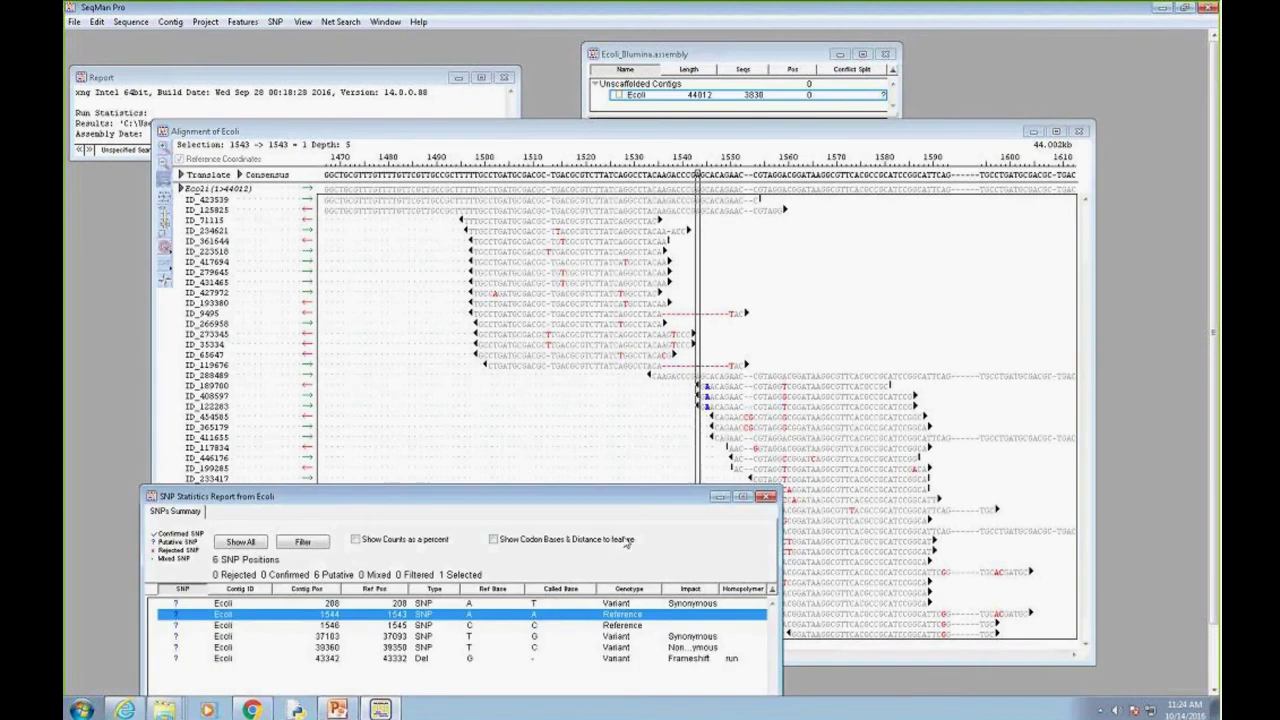
{"action": "left_click_drag", "start_coordinate": [623, 500], "coordinate": [577, 446]}
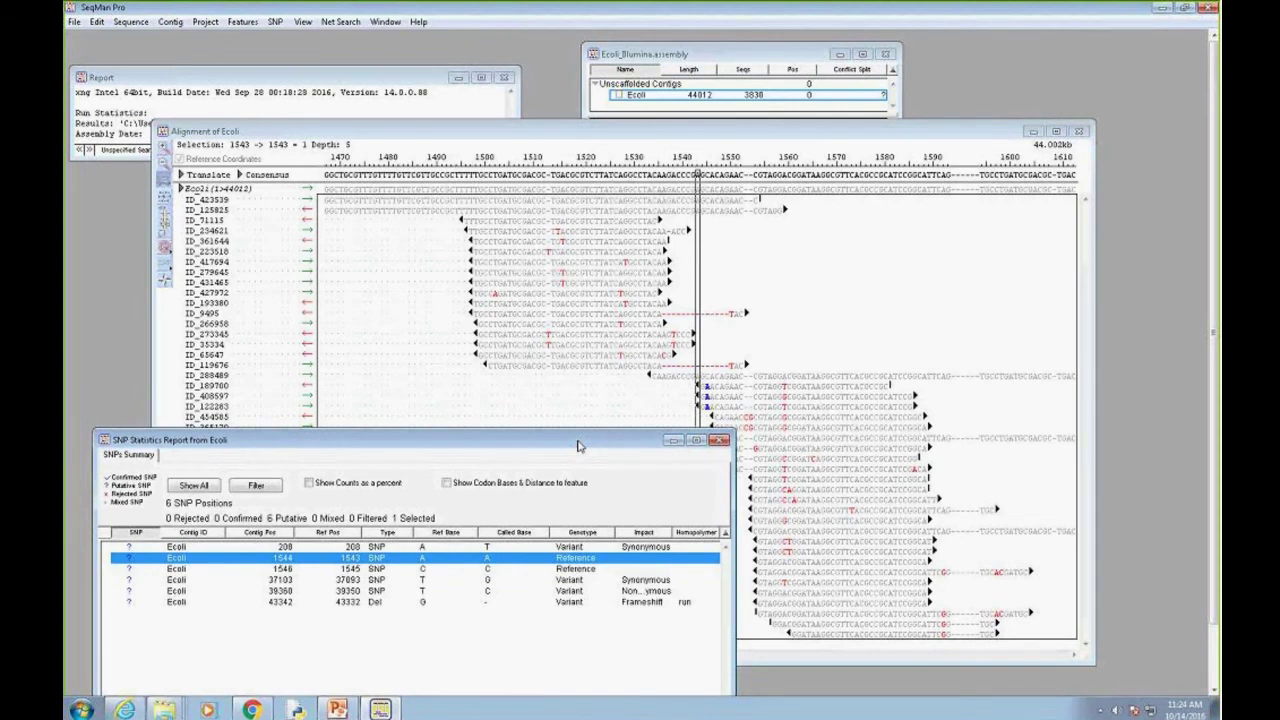
{"action": "left_click", "coordinate": [283, 568]}
{"action": "left_click", "coordinate": [283, 579]}
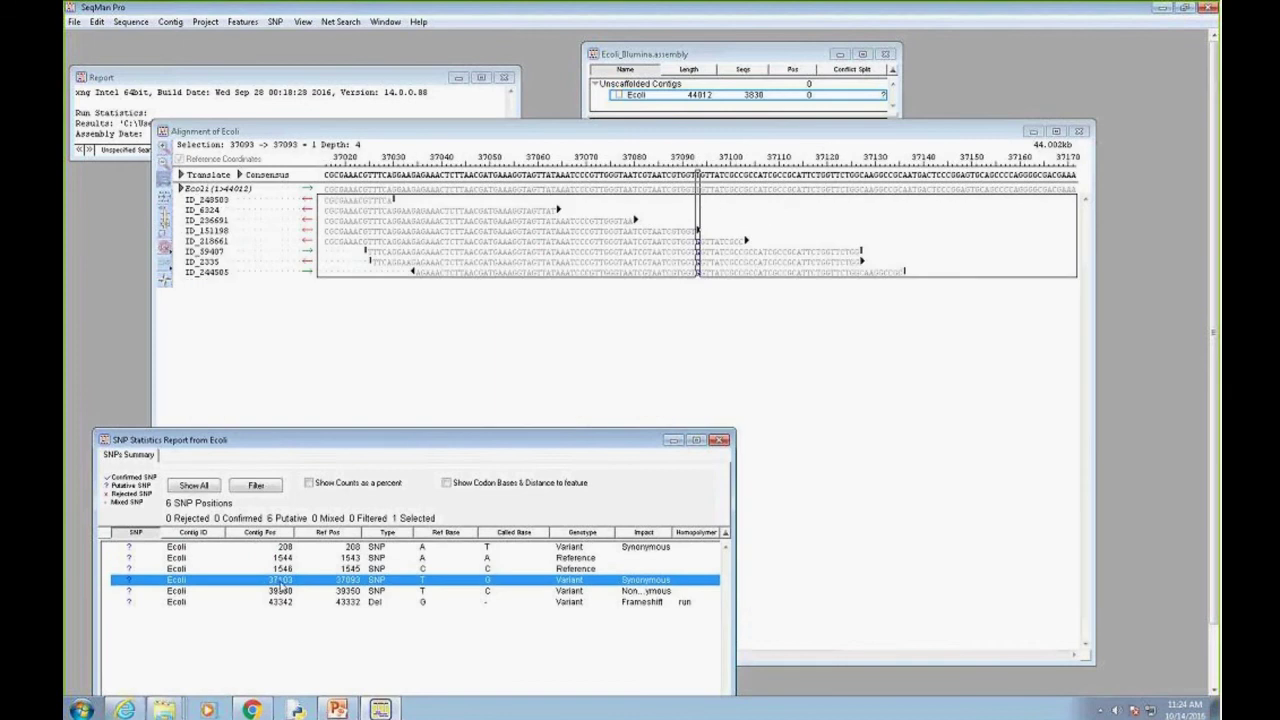
{"action": "left_click", "coordinate": [298, 591]}
{"action": "left_click", "coordinate": [288, 602]}
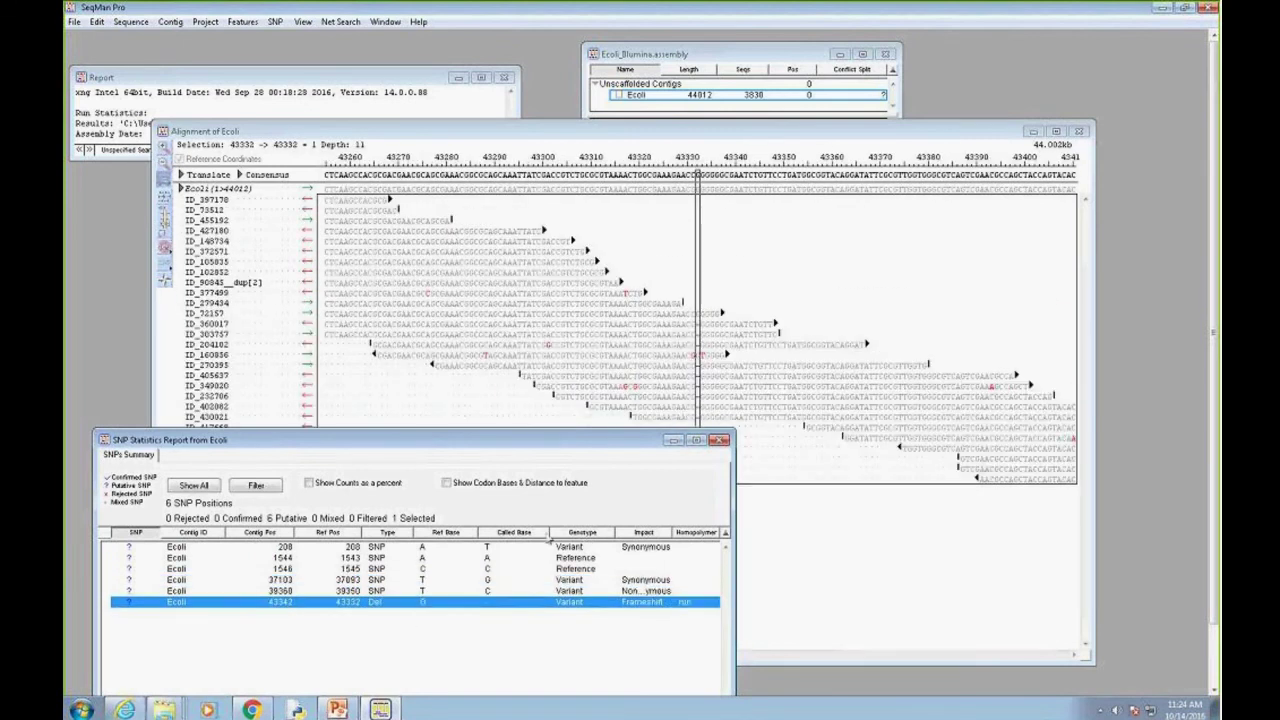
{"action": "left_click_drag", "start_coordinate": [548, 437], "coordinate": [685, 447]}
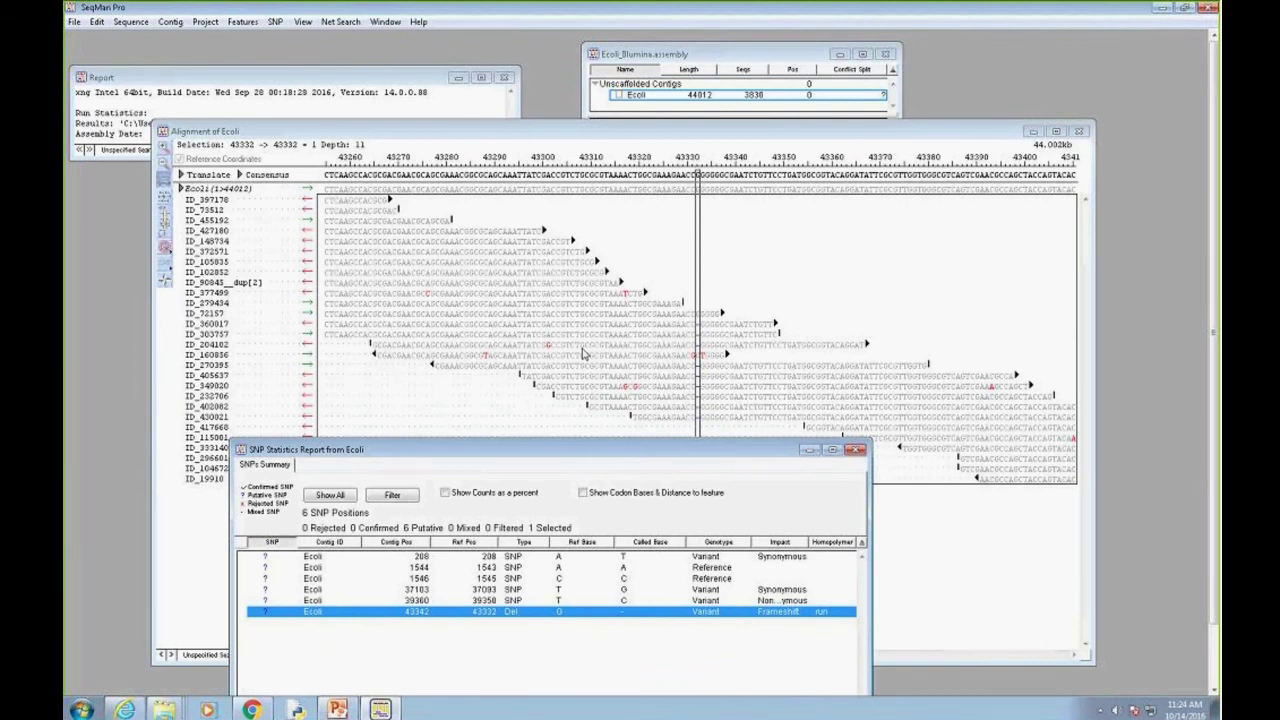
{"action": "left_click_drag", "start_coordinate": [595, 450], "coordinate": [753, 359]}
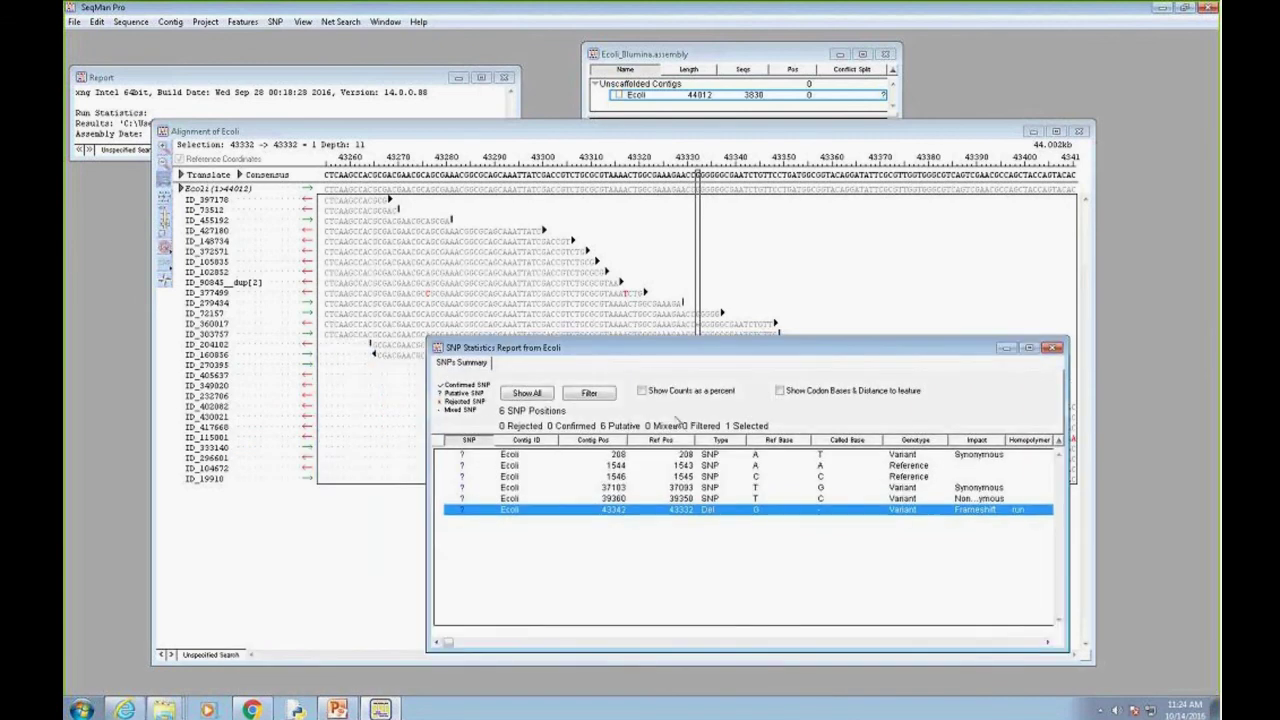
Confirm the SNPs at 208, 1544, 1546, 37103, 39360 and the deletion at 43342
{"action": "left_click", "coordinate": [512, 456], "text": "shift"}
{"action": "right_click", "coordinate": [467, 512]}
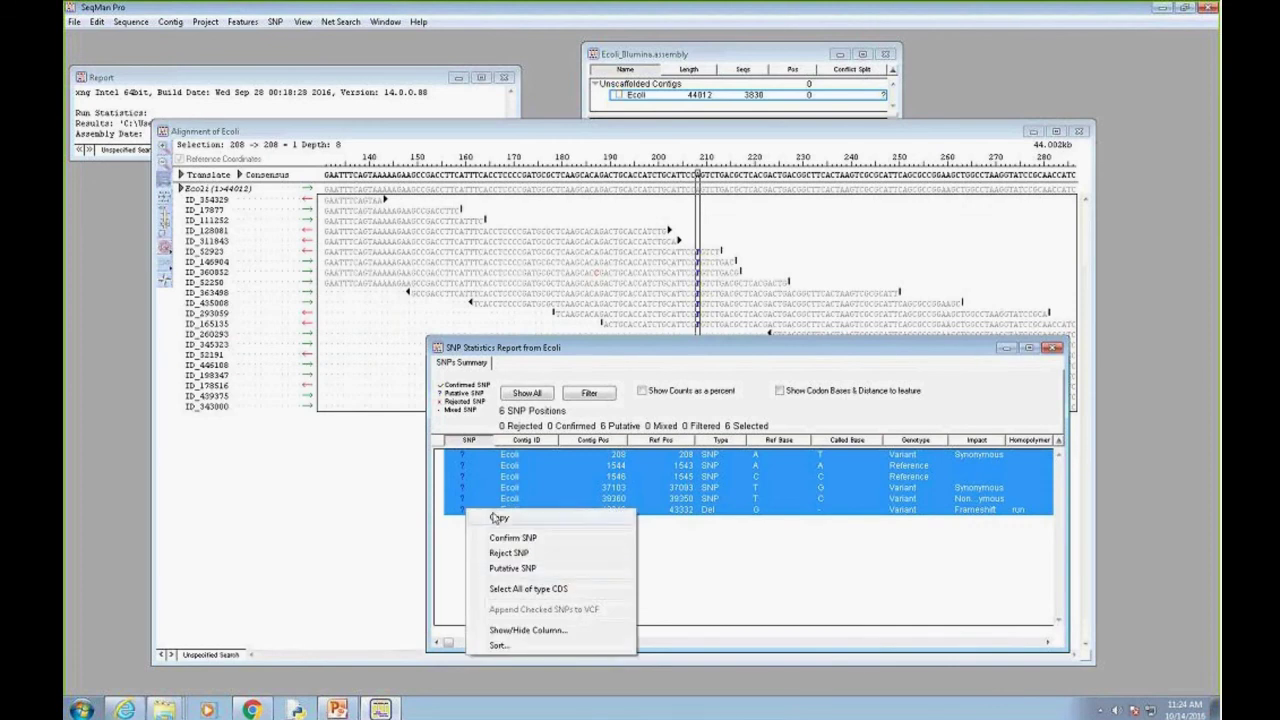
{"action": "key", "text": "Escape"}
{"action": "left_click", "coordinate": [463, 509]}
{"action": "left_click", "coordinate": [463, 498]}
{"action": "left_click", "coordinate": [463, 487]}
{"action": "left_click", "coordinate": [463, 476]}
{"action": "left_click", "coordinate": [463, 465]}
{"action": "left_click", "coordinate": [463, 454]}
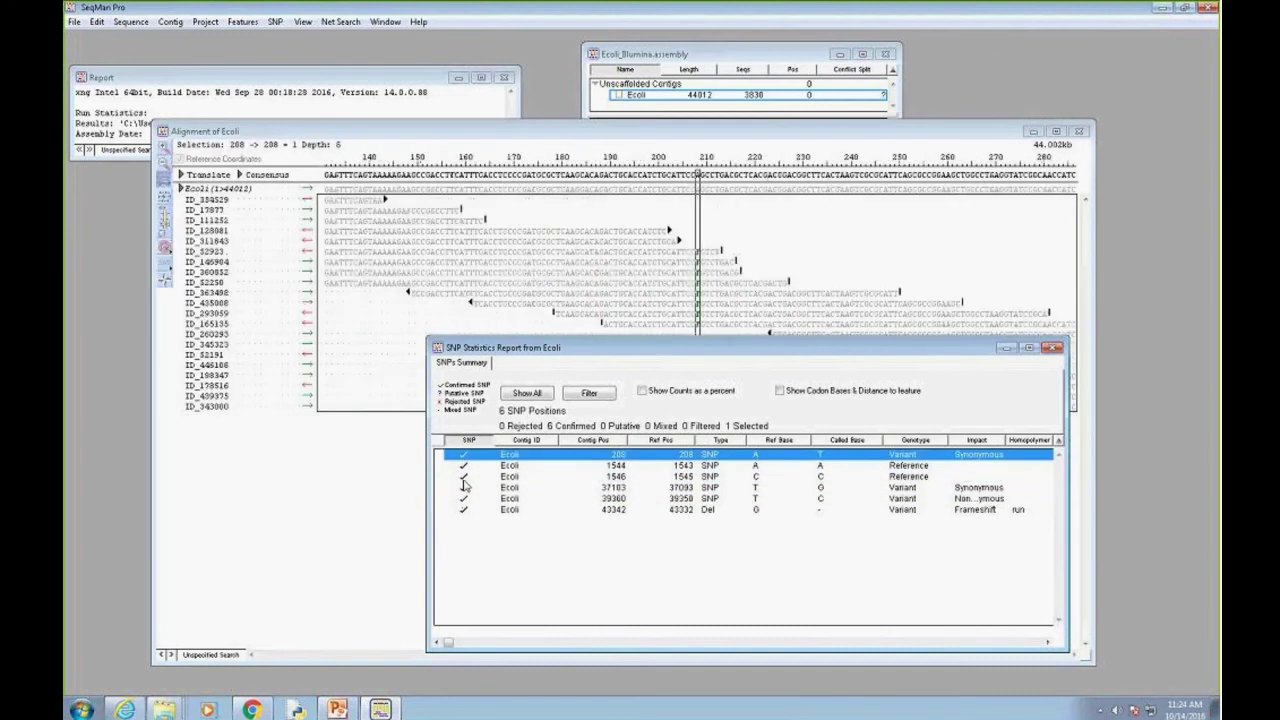
Toggle the 43342 deletion back to putative and re-confirm it, leaving all six confirmed
{"action": "left_click", "coordinate": [465, 511]}
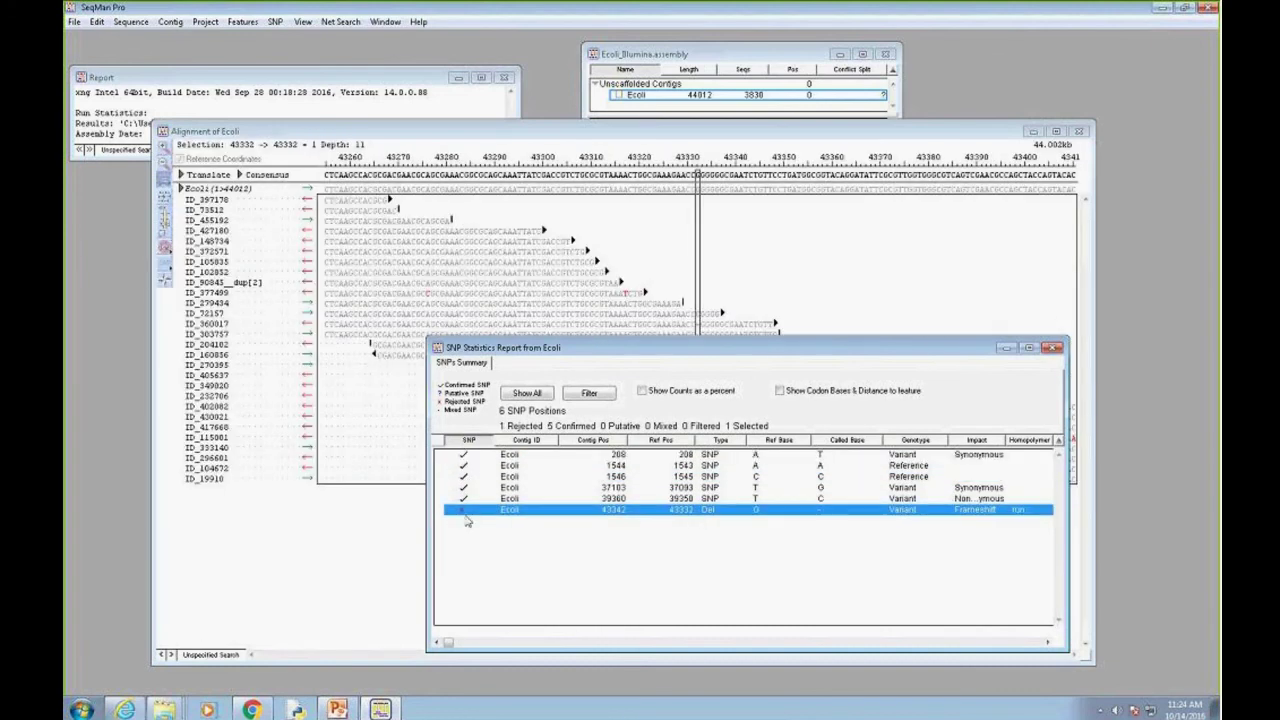
{"action": "left_click", "coordinate": [464, 510]}
{"action": "right_click", "coordinate": [481, 509]}
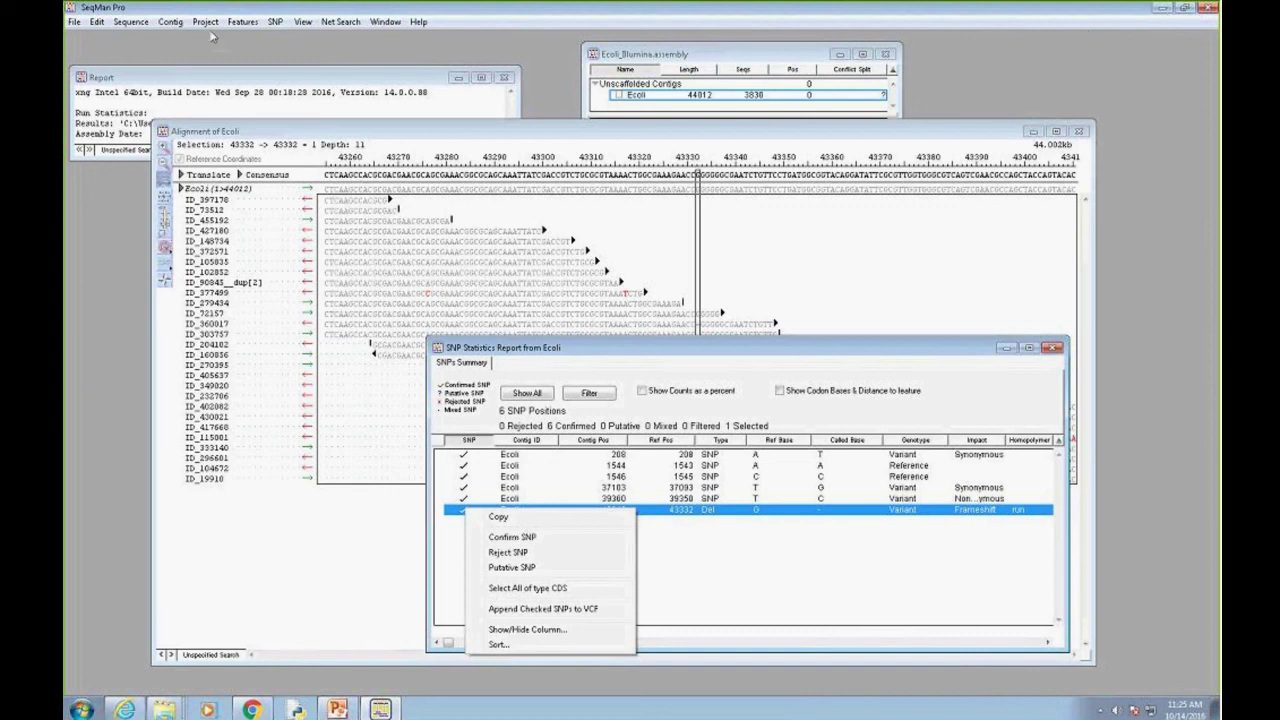
{"action": "left_click", "coordinate": [74, 22]}
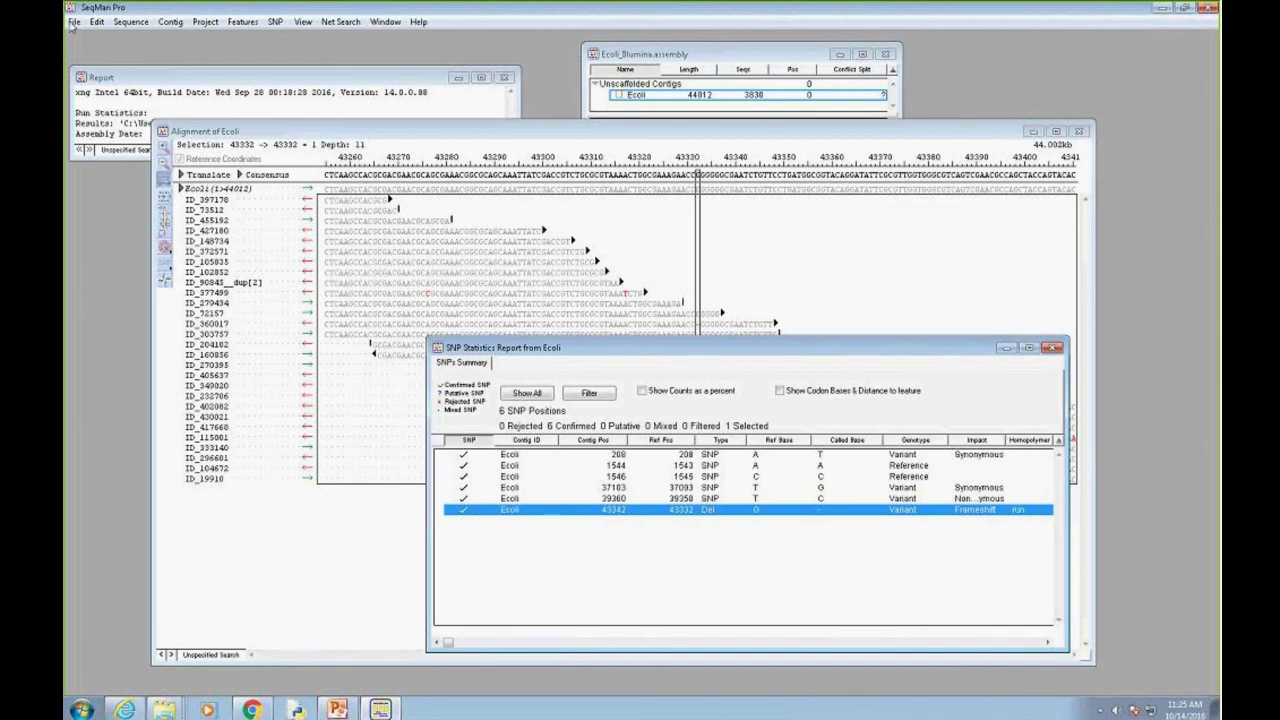
{"action": "left_click", "coordinate": [74, 22]}
Close the SNP report and open Ecoli_validation.assembly, showing its 44335-base Ecoli contig
{"action": "left_click", "coordinate": [105, 112]}
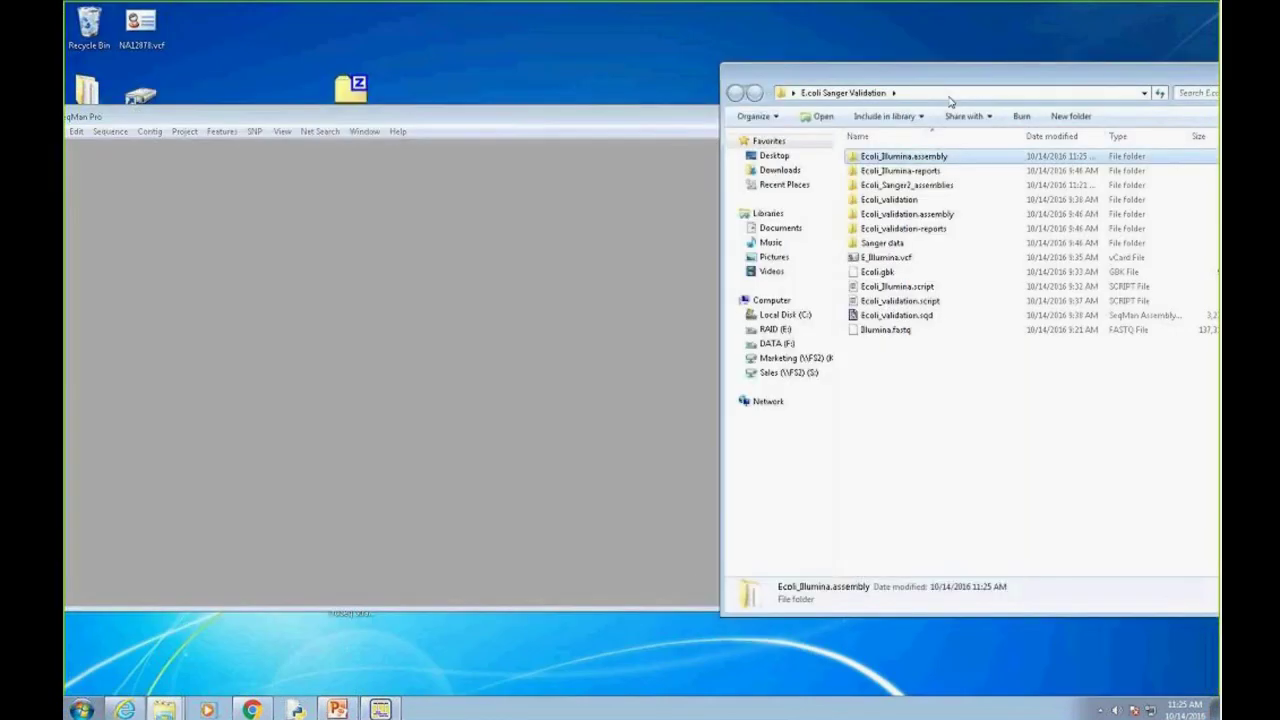
{"action": "left_click", "coordinate": [908, 214]}
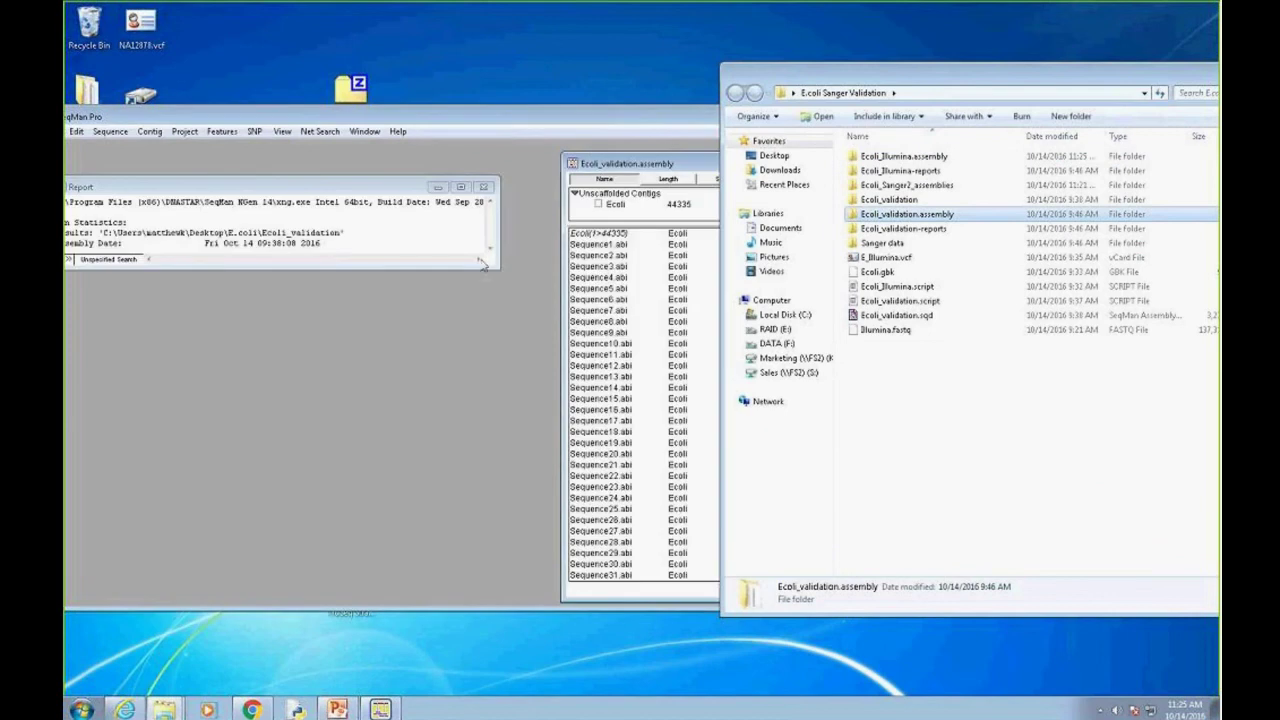
{"action": "left_click", "coordinate": [486, 344]}
{"action": "left_click_drag", "start_coordinate": [465, 117], "coordinate": [615, 59]}
Open the Ecoli contig's alignment full-screen with an enlarged read area
{"action": "left_click", "coordinate": [851, 150]}
{"action": "double_click", "coordinate": [851, 150]}
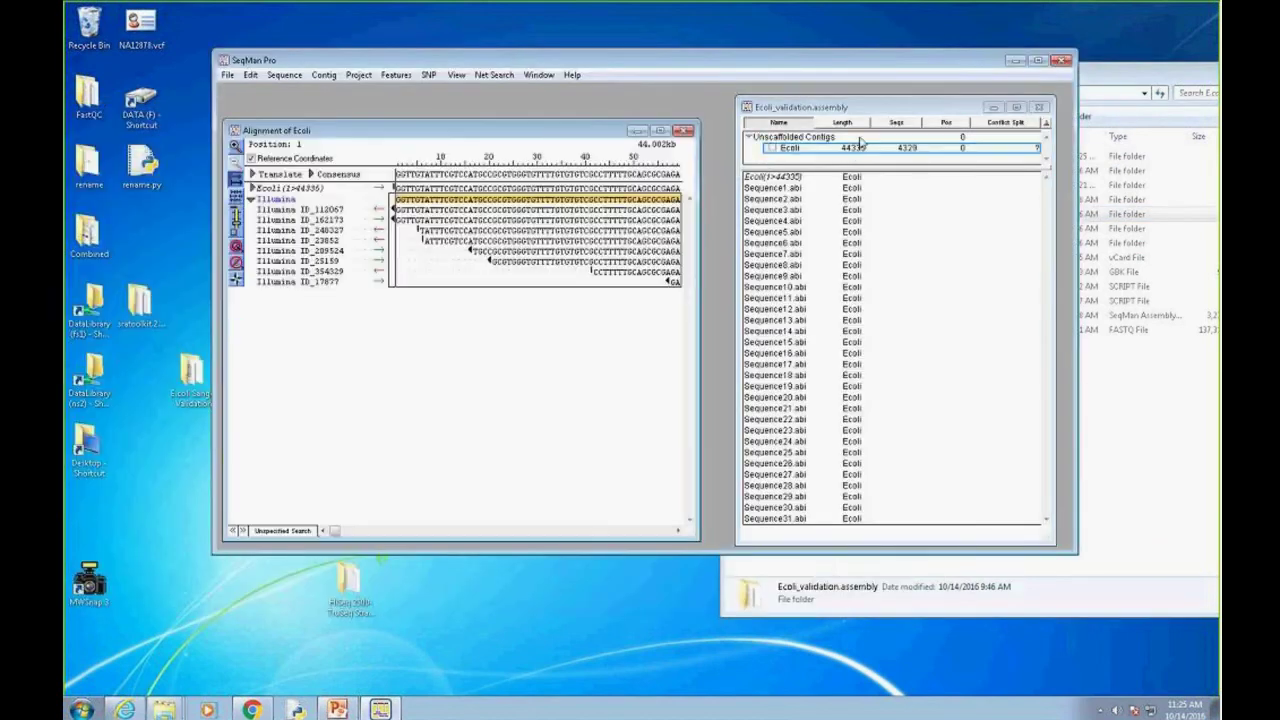
{"action": "left_click", "coordinate": [1038, 61]}
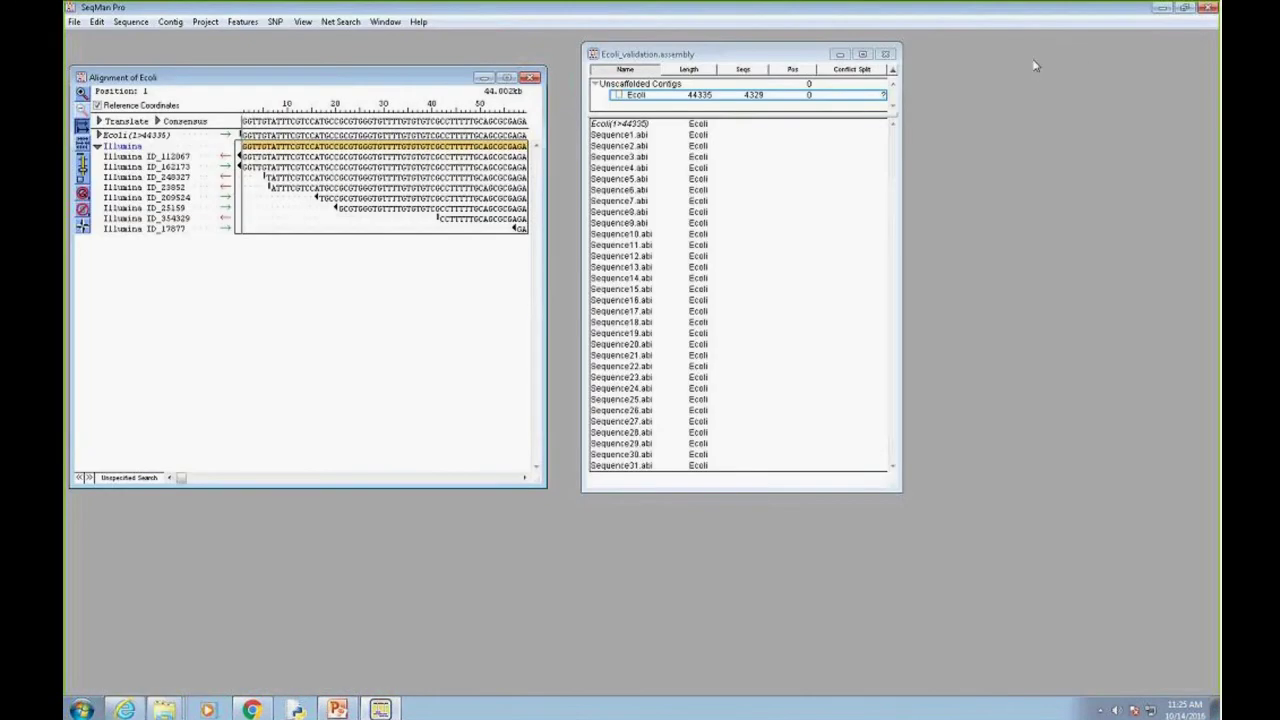
{"action": "mouse_move", "coordinate": [535, 482]}
{"action": "left_mouse_down"}
{"action": "mouse_move", "coordinate": [646, 514]}
{"action": "mouse_move", "coordinate": [1006, 551]}
{"action": "left_mouse_up"}
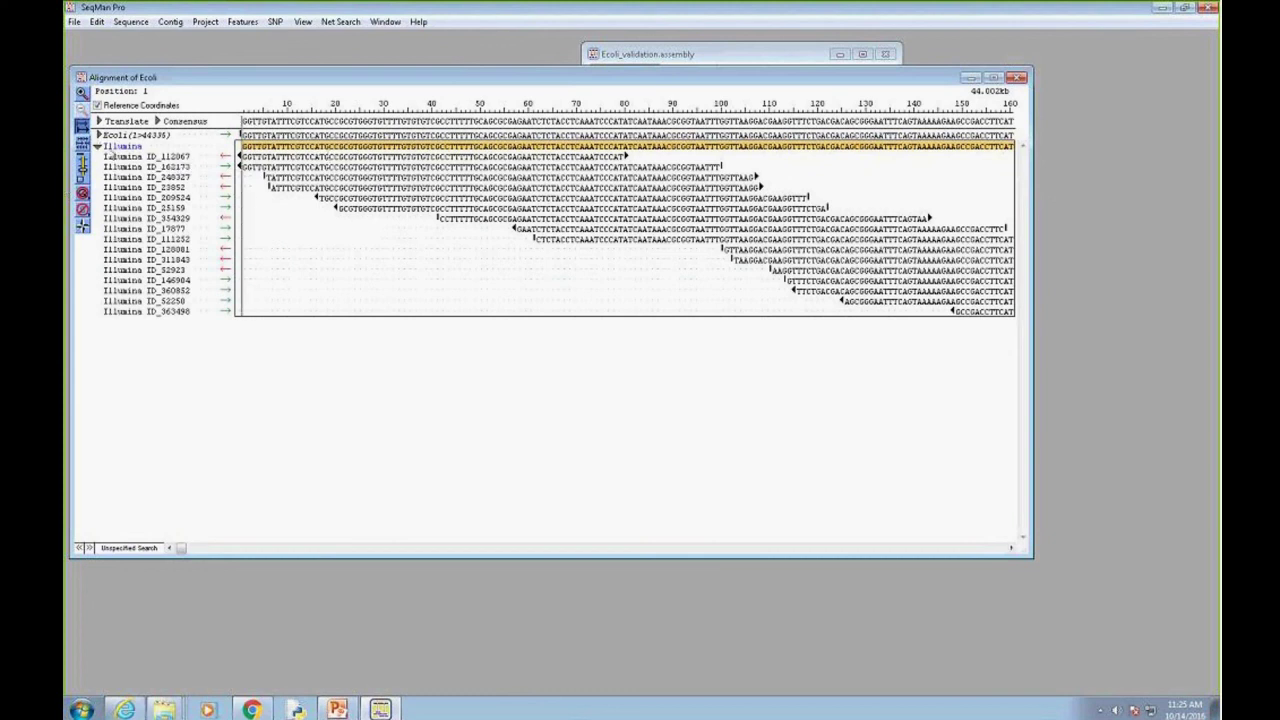
Scroll to around base 1530 and collapse the Illumina reads to list the Sanger reads
{"action": "left_click", "coordinate": [98, 135]}
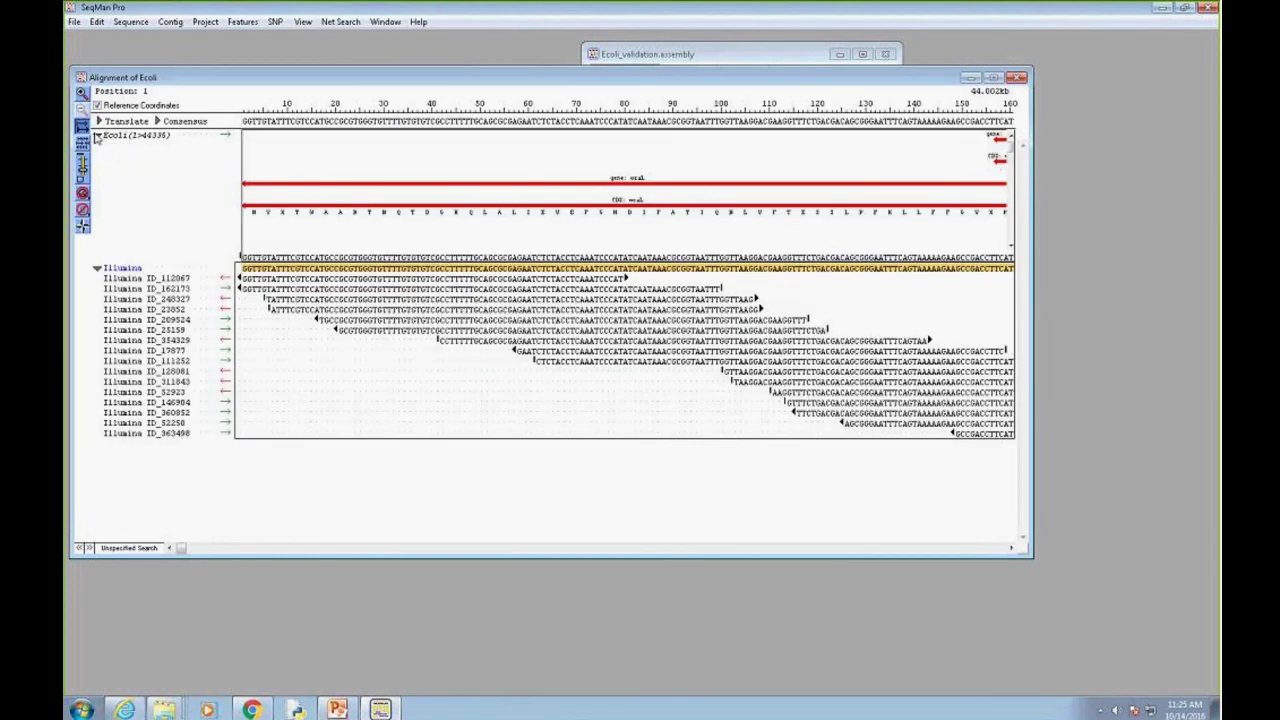
{"action": "left_click", "coordinate": [98, 135]}
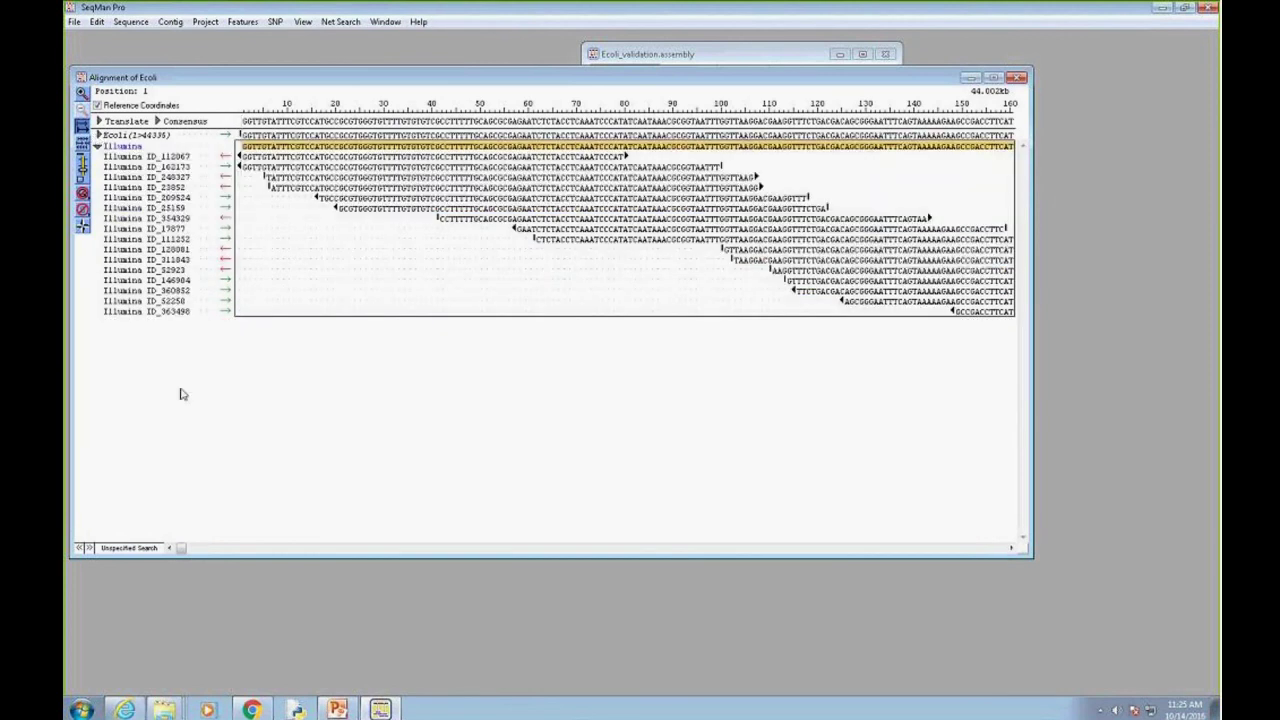
{"action": "left_click_drag", "start_coordinate": [185, 549], "coordinate": [209, 549]}
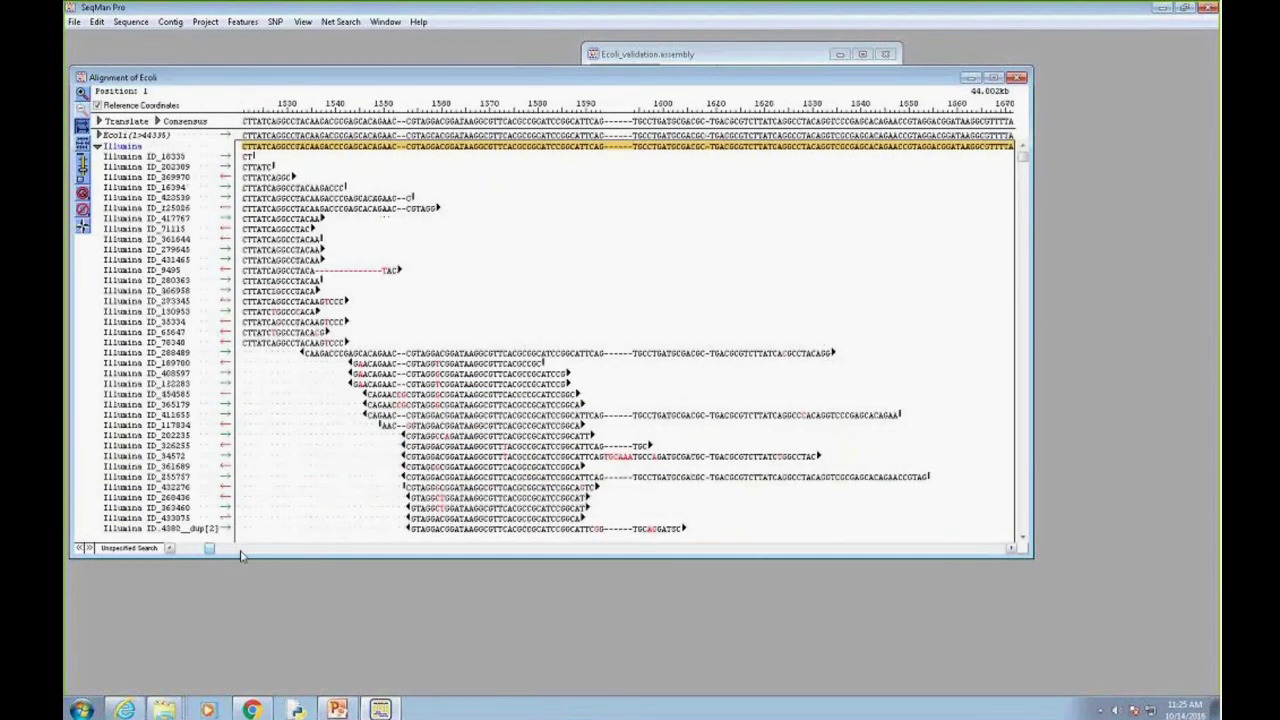
{"action": "left_click_drag", "start_coordinate": [1031, 554], "coordinate": [1141, 648]}
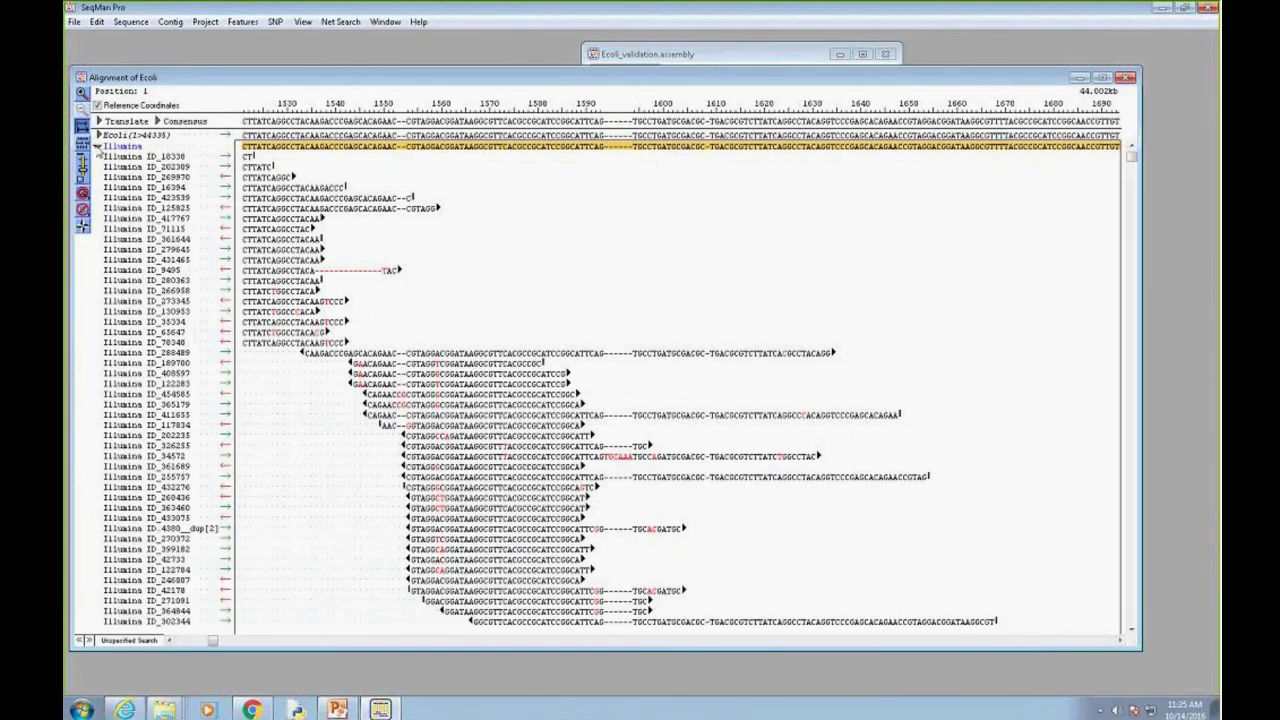
{"action": "left_click", "coordinate": [98, 146]}
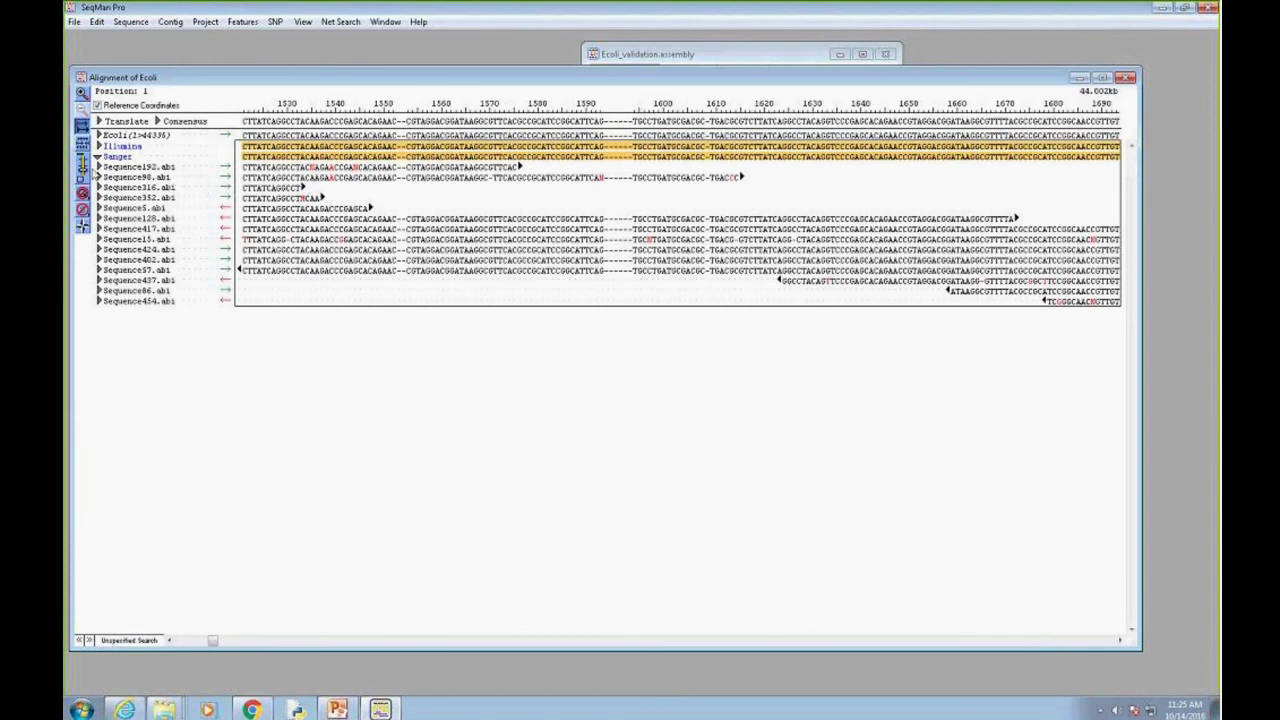
Expand the chromatograms for Sequence192, Sequence98, Sequence316, Sequence352 and Sequence5
{"action": "left_click", "coordinate": [100, 170]}
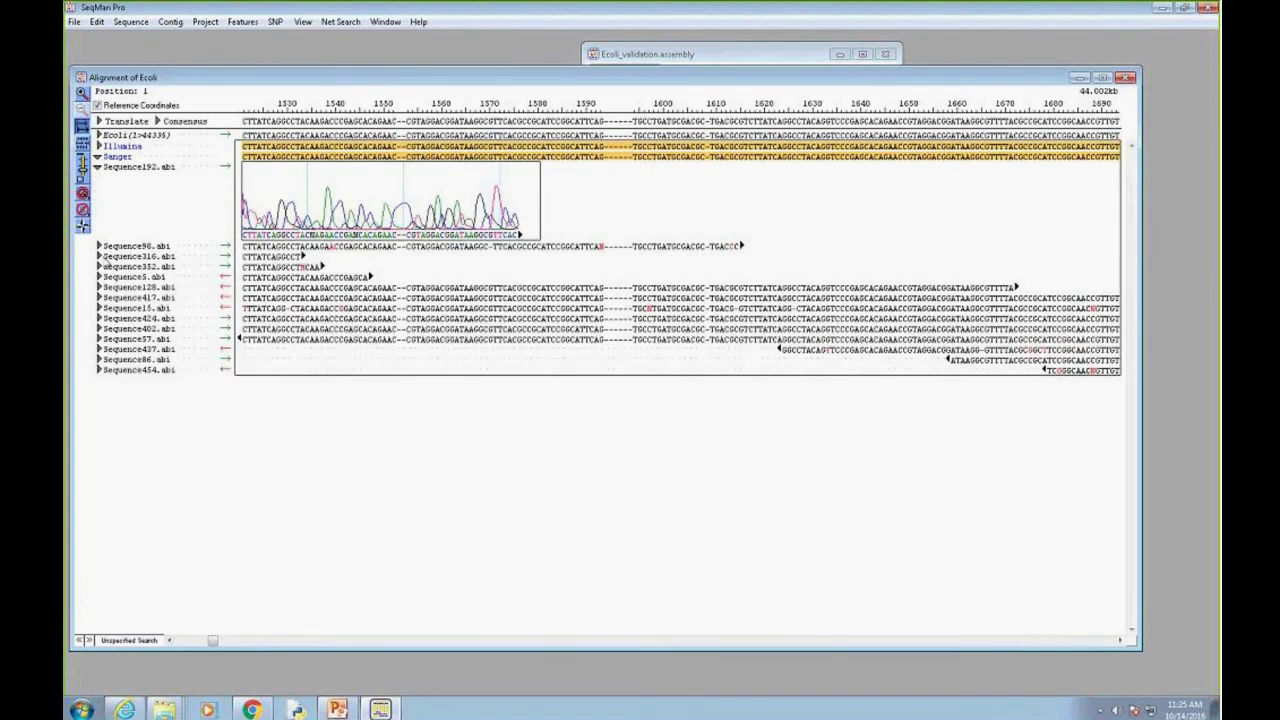
{"action": "left_click", "coordinate": [99, 246]}
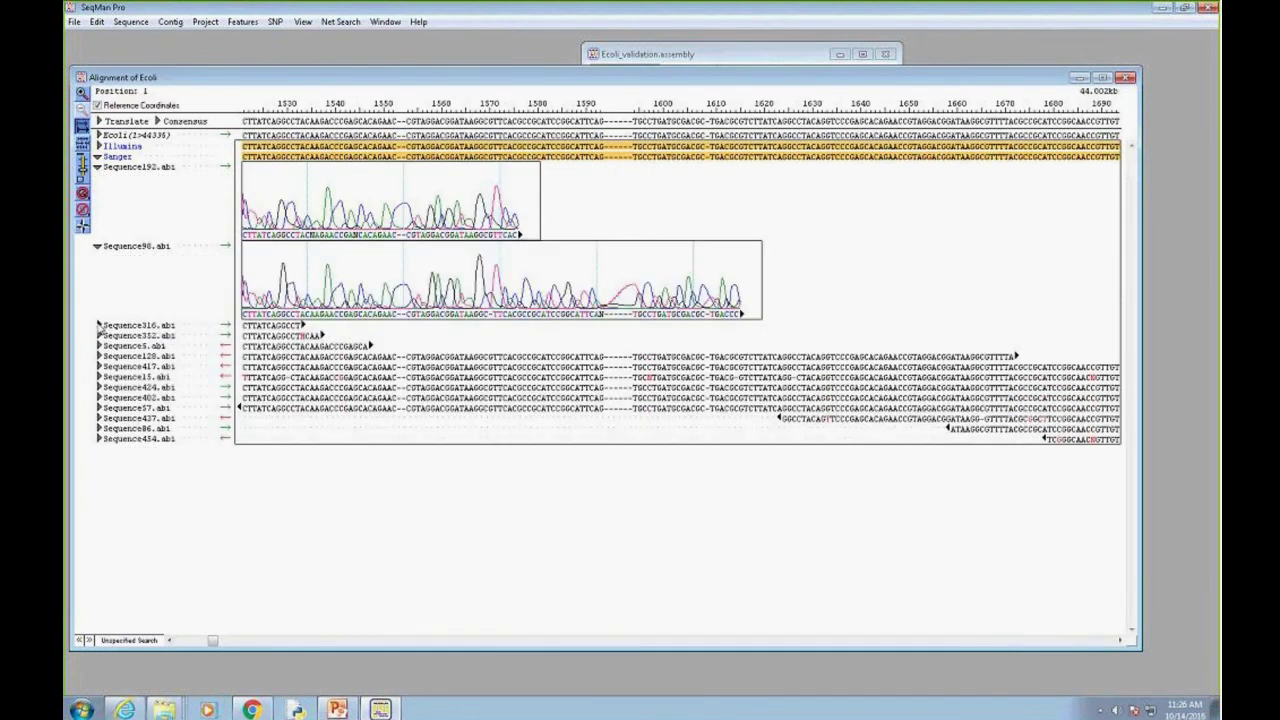
{"action": "left_click", "coordinate": [100, 326]}
{"action": "left_click", "coordinate": [100, 410]}
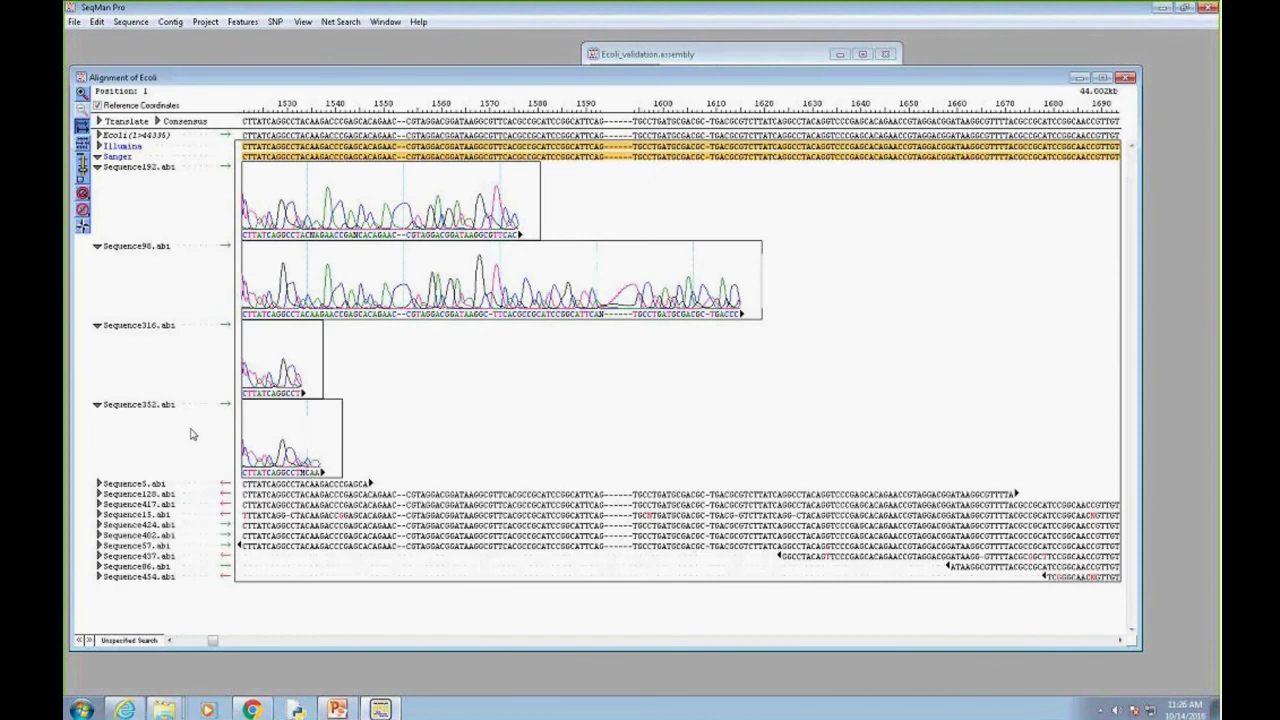
{"action": "left_click", "coordinate": [98, 484]}
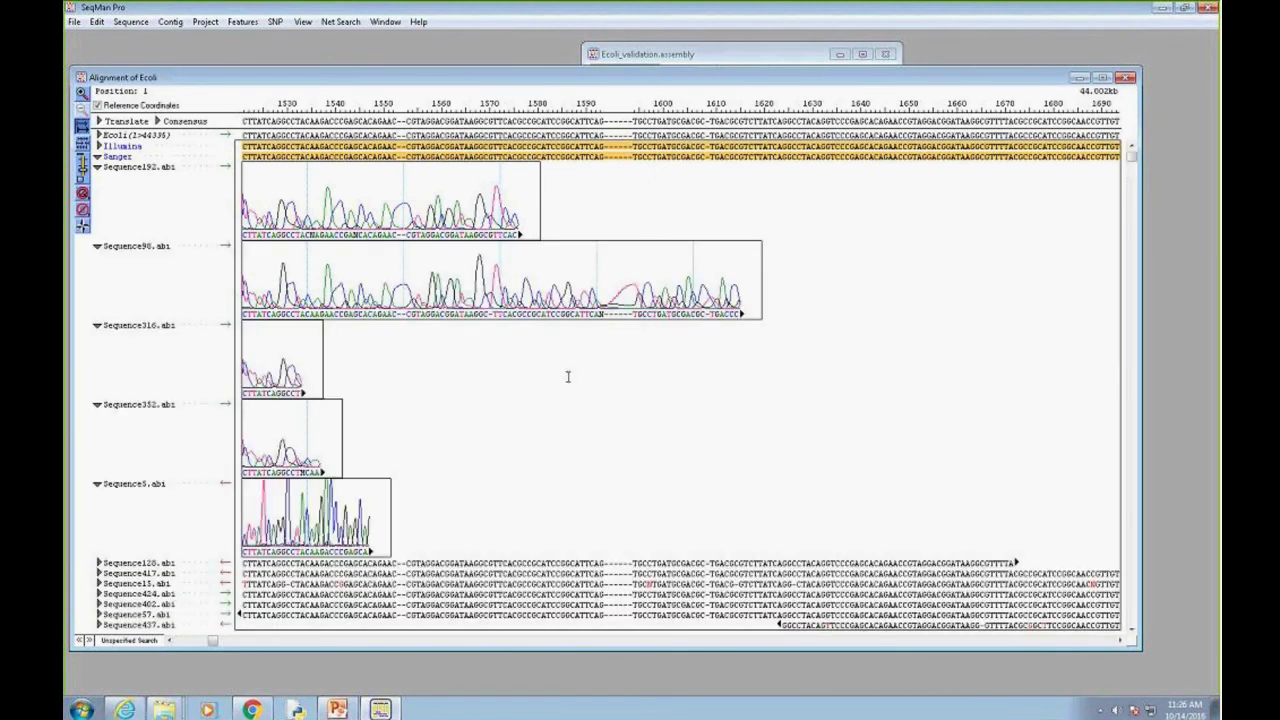
Hide the Sequence192, 316, 352 and 5 traces and show Sequence15, 417 and 424
{"action": "left_click", "coordinate": [97, 167]}
{"action": "left_click", "coordinate": [97, 257]}
{"action": "left_click", "coordinate": [98, 266]}
{"action": "left_click", "coordinate": [98, 277]}
{"action": "left_click", "coordinate": [98, 308]}
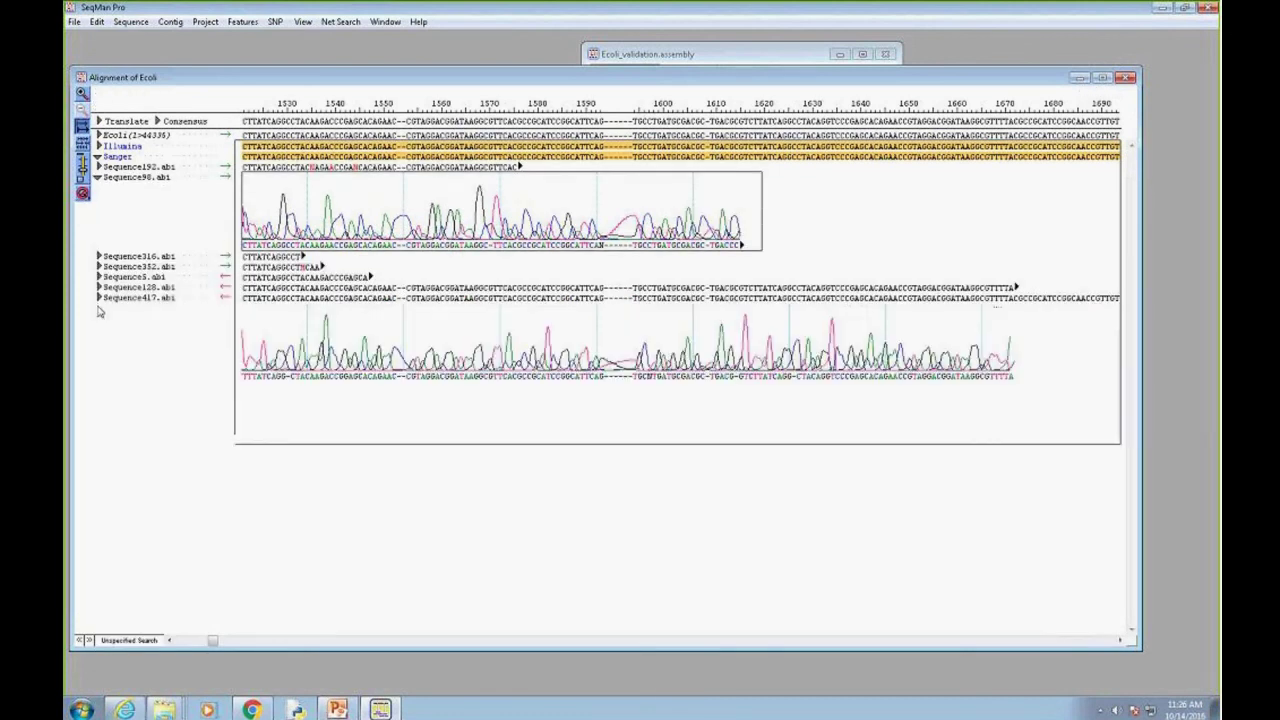
{"action": "left_click", "coordinate": [98, 298]}
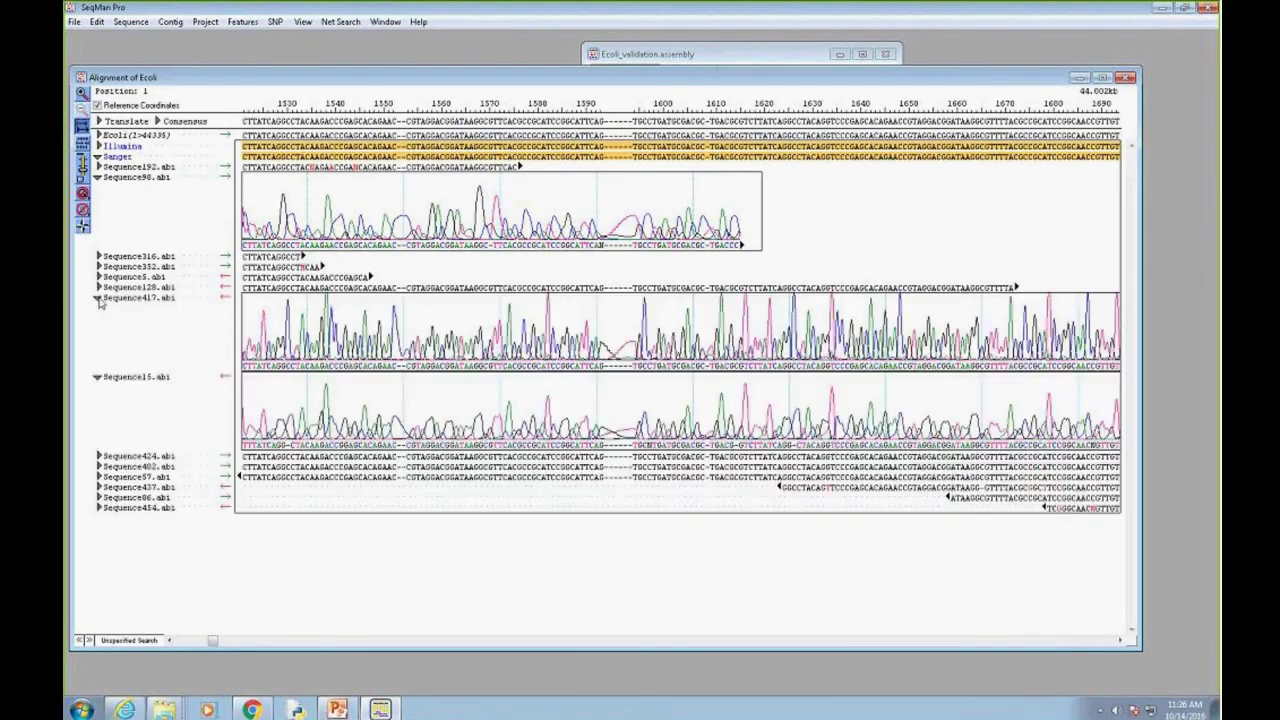
{"action": "left_click", "coordinate": [99, 456]}
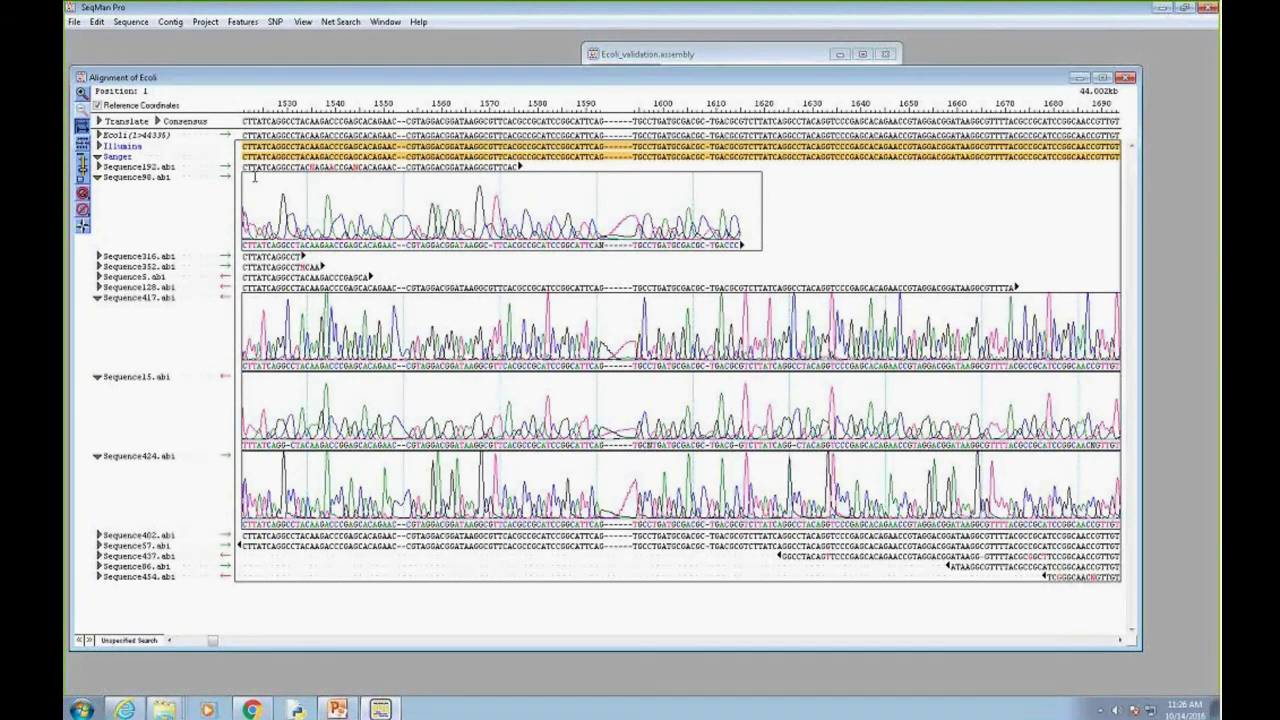
Select the seven extra bases in Illumina read ID_34572, then collapse Illumina to compare Sanger traces
{"action": "left_click", "coordinate": [99, 147]}
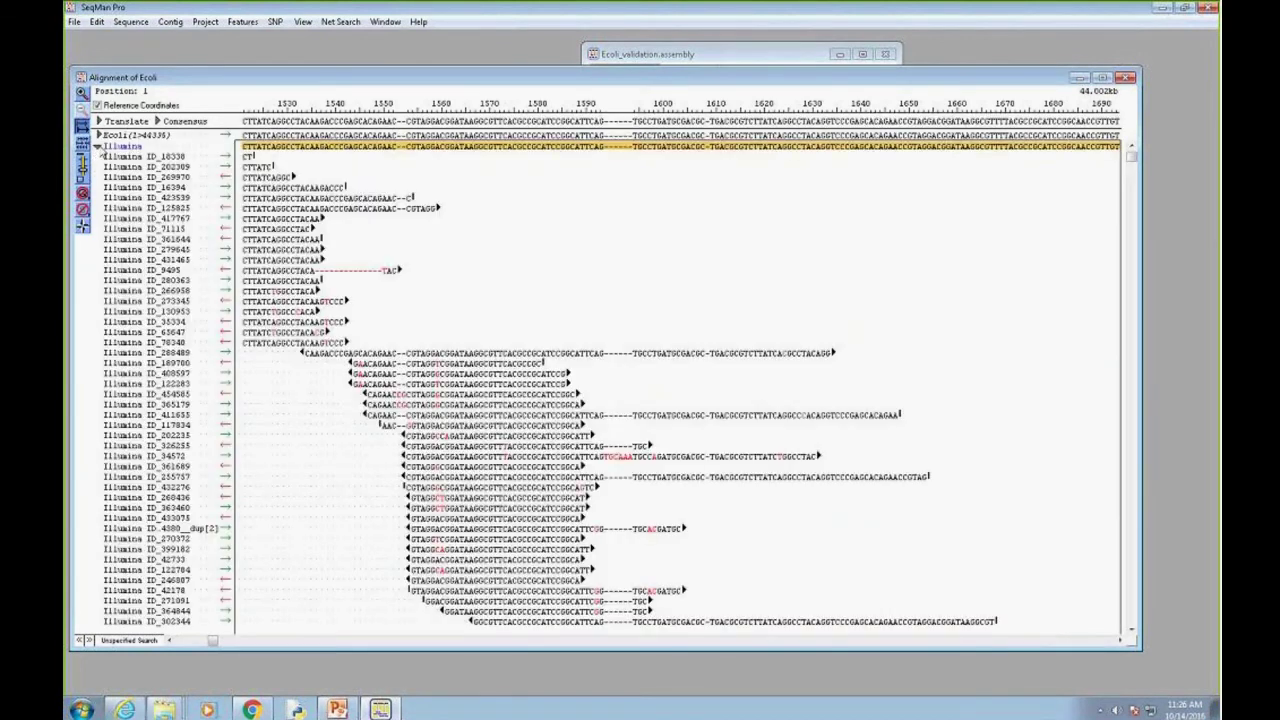
{"action": "left_click_drag", "start_coordinate": [602, 457], "coordinate": [636, 457]}
{"action": "left_click", "coordinate": [98, 146]}
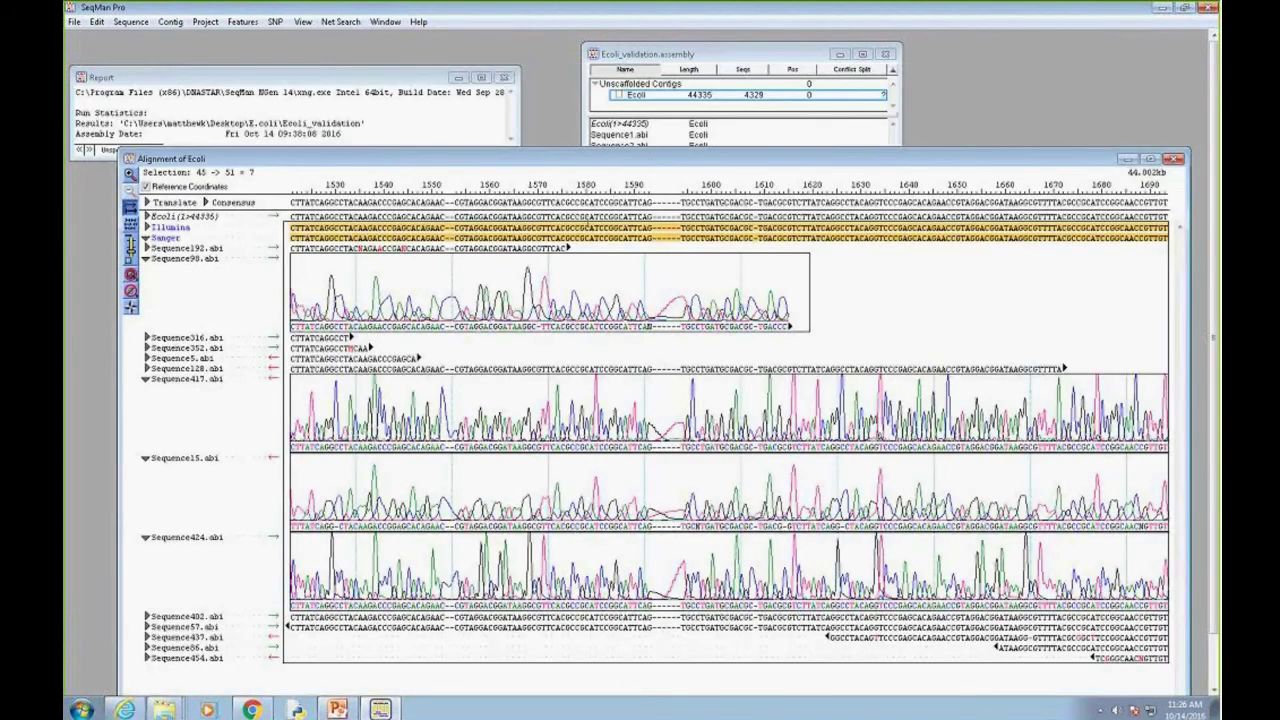
Collapse the read groups to the consensus and rearrange the alignment window to uncover the report
{"action": "left_click_drag", "start_coordinate": [490, 157], "coordinate": [466, 140]}
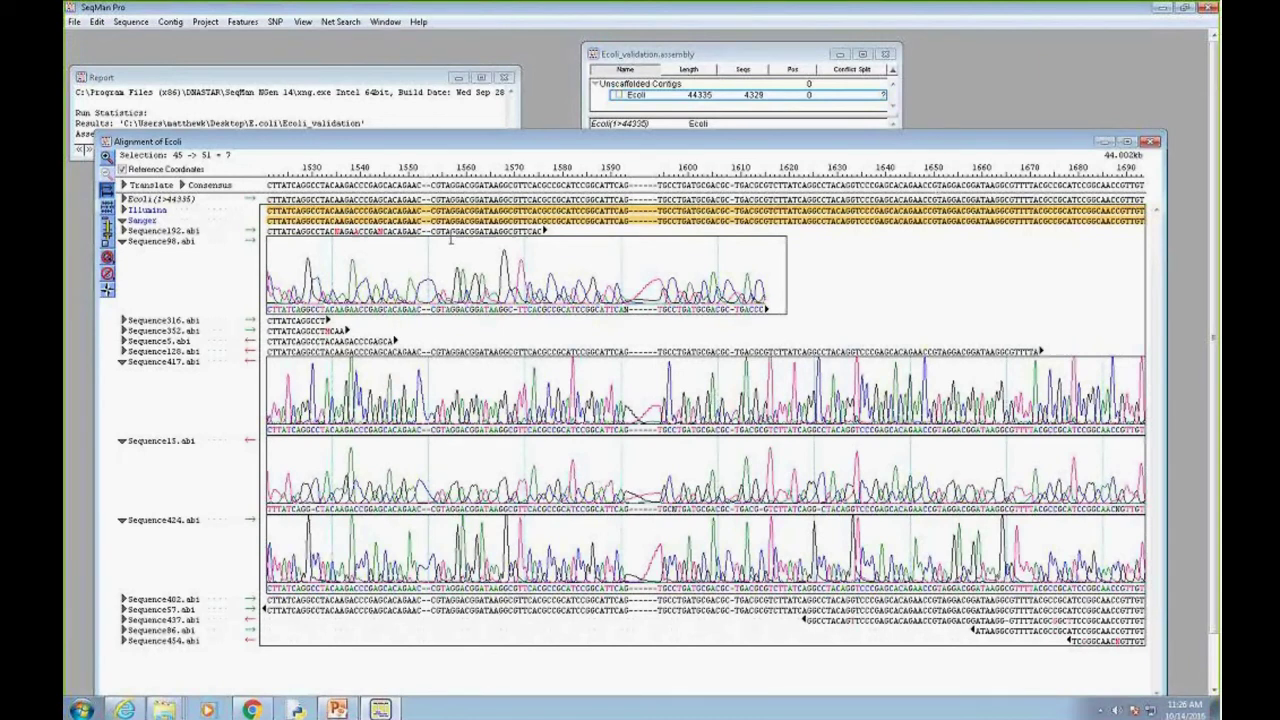
{"action": "left_click", "coordinate": [127, 213]}
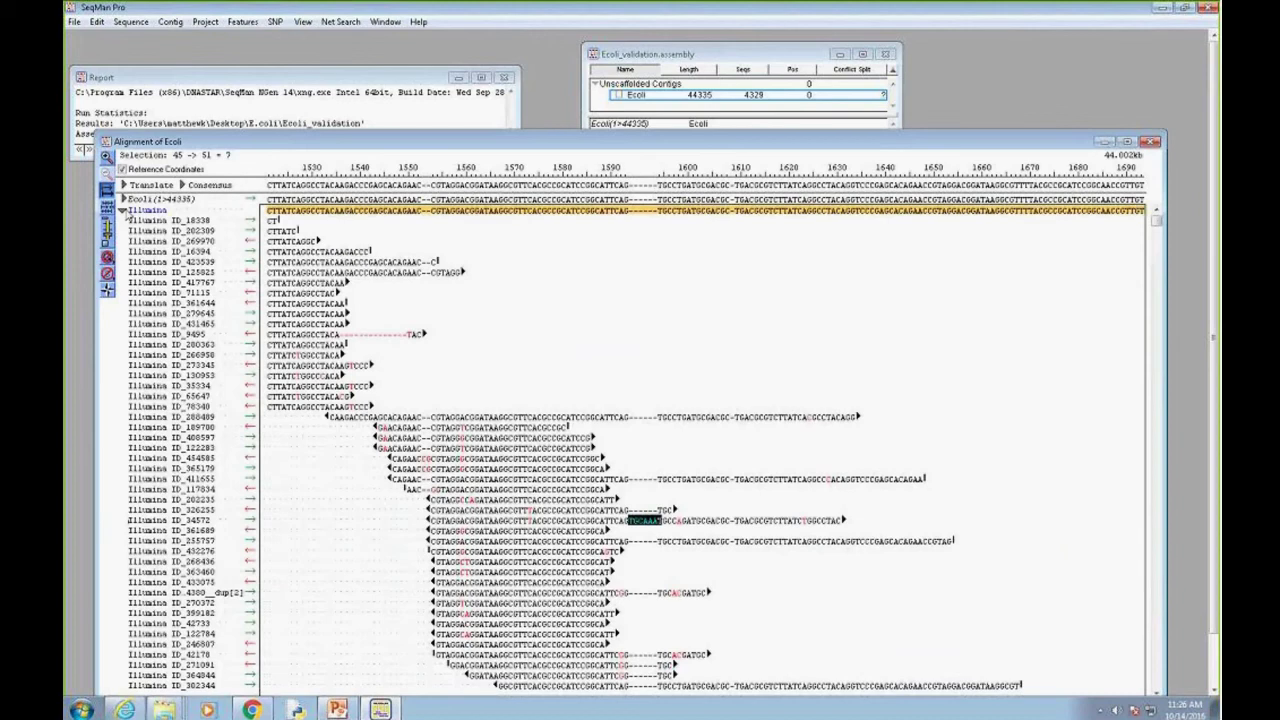
{"action": "left_click_drag", "start_coordinate": [584, 145], "coordinate": [574, 93]}
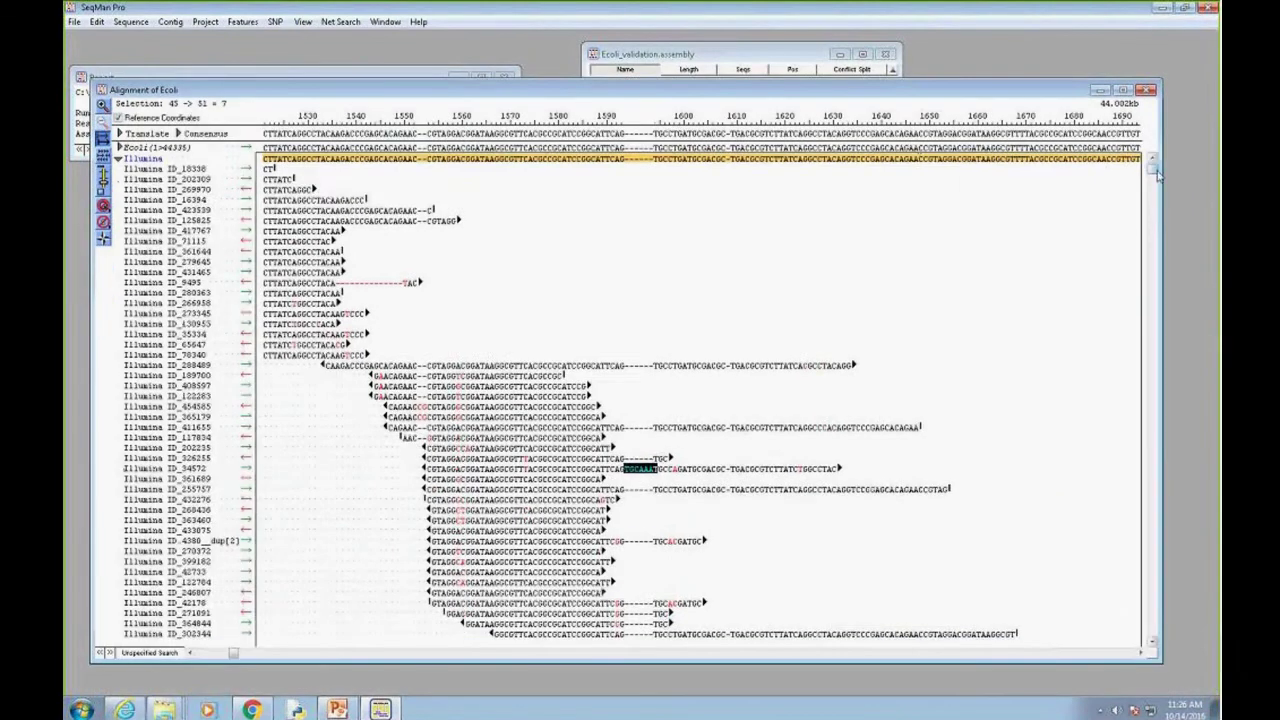
{"action": "left_click_drag", "start_coordinate": [1152, 170], "coordinate": [1153, 190]}
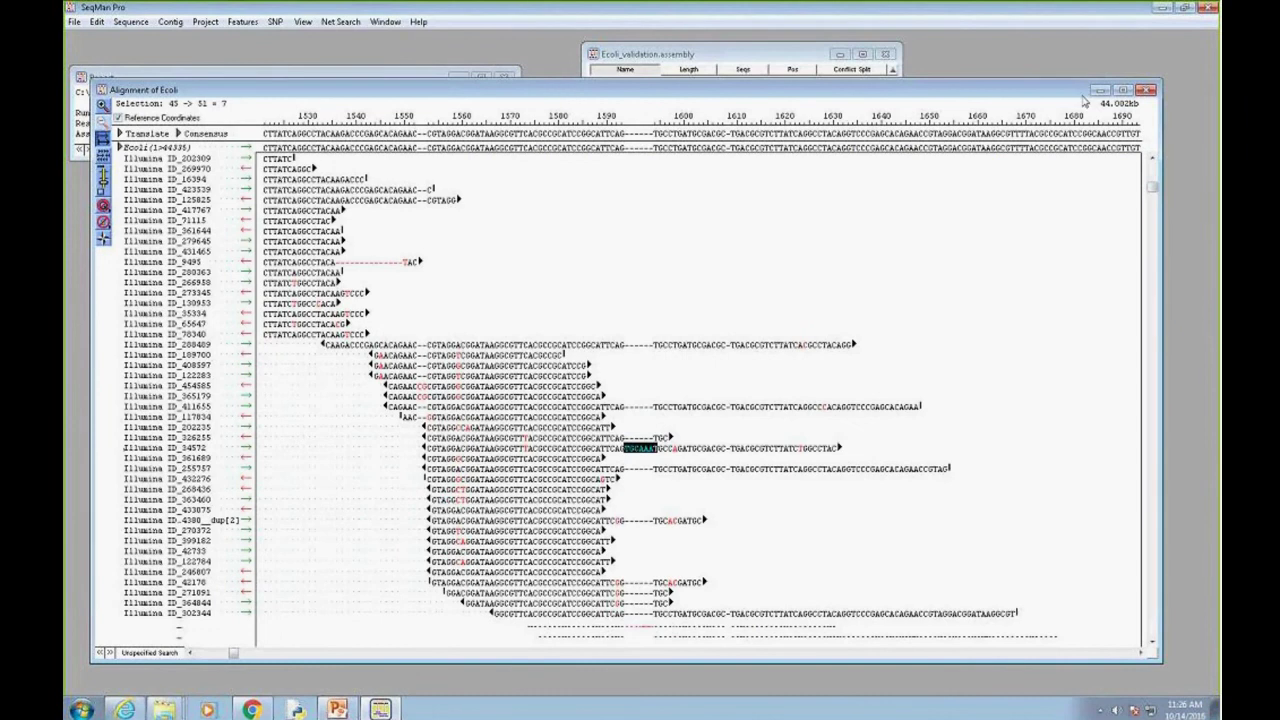
{"action": "left_click_drag", "start_coordinate": [1086, 97], "coordinate": [1084, 134]}
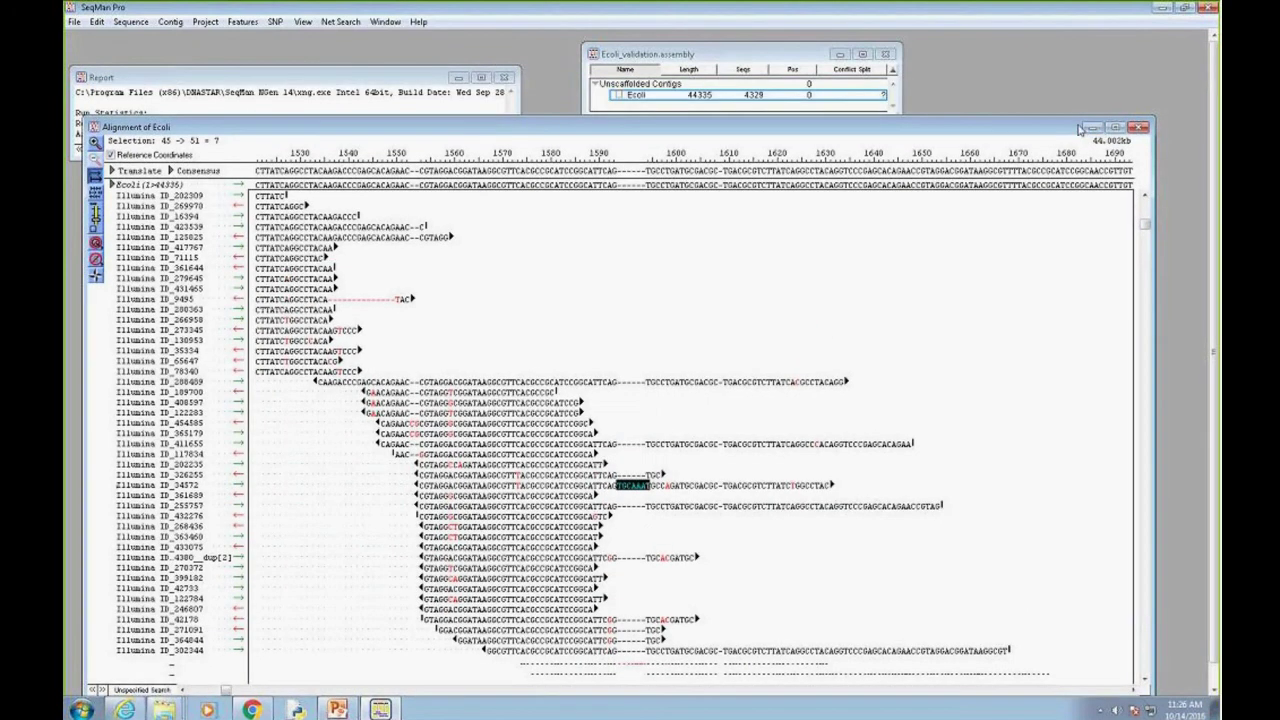
Open the SNP Report and place it below a shorter alignment window
{"action": "left_click", "coordinate": [275, 21]}
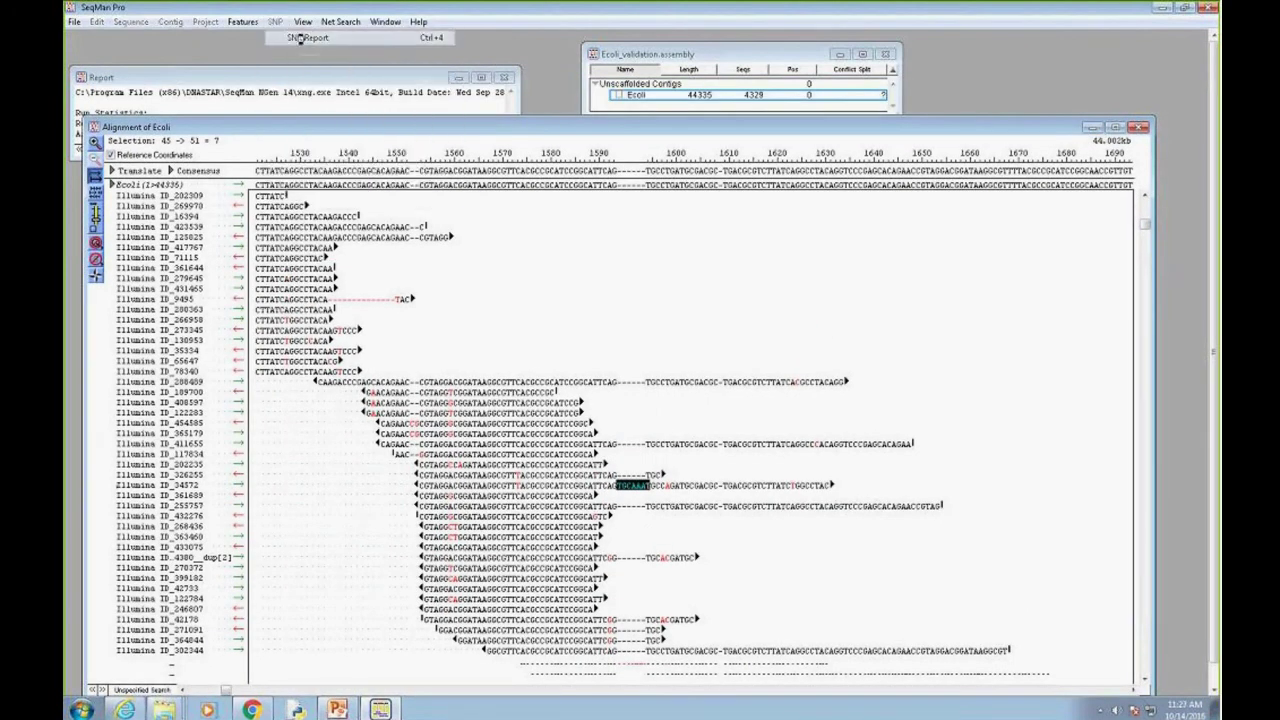
{"action": "left_click", "coordinate": [306, 40]}
{"action": "left_click_drag", "start_coordinate": [575, 397], "coordinate": [985, 140]}
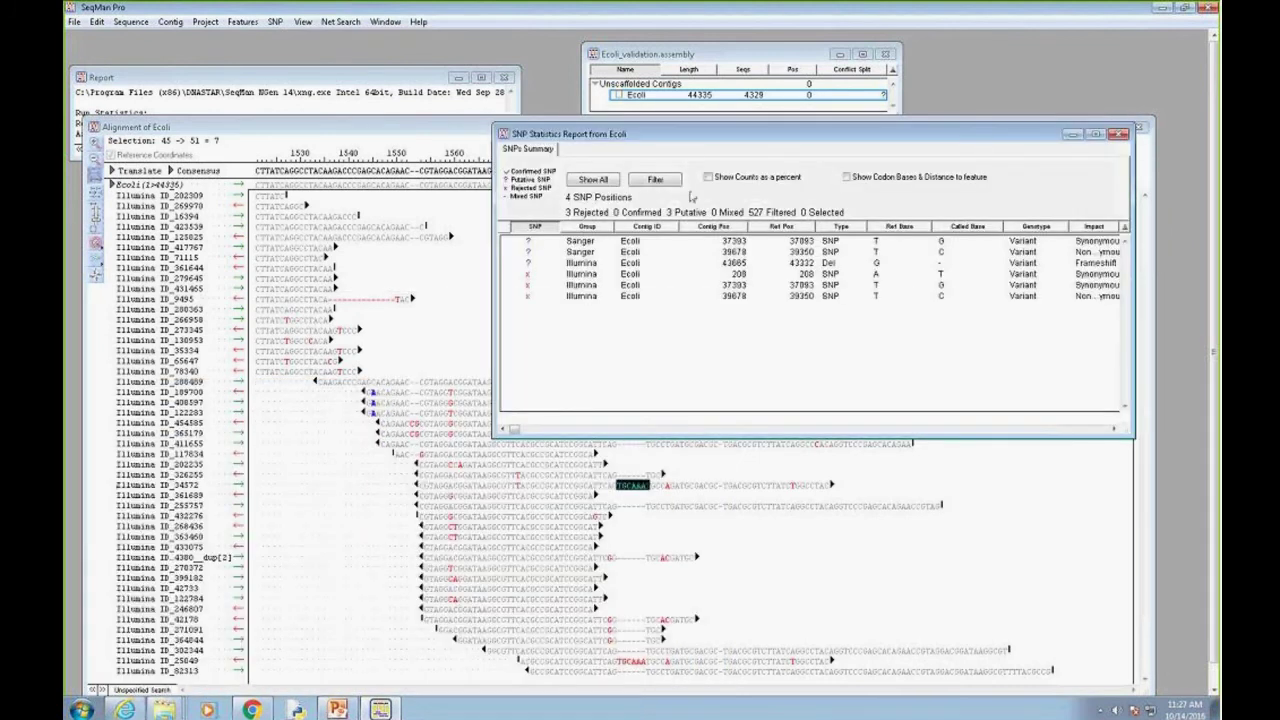
{"action": "left_click", "coordinate": [449, 138]}
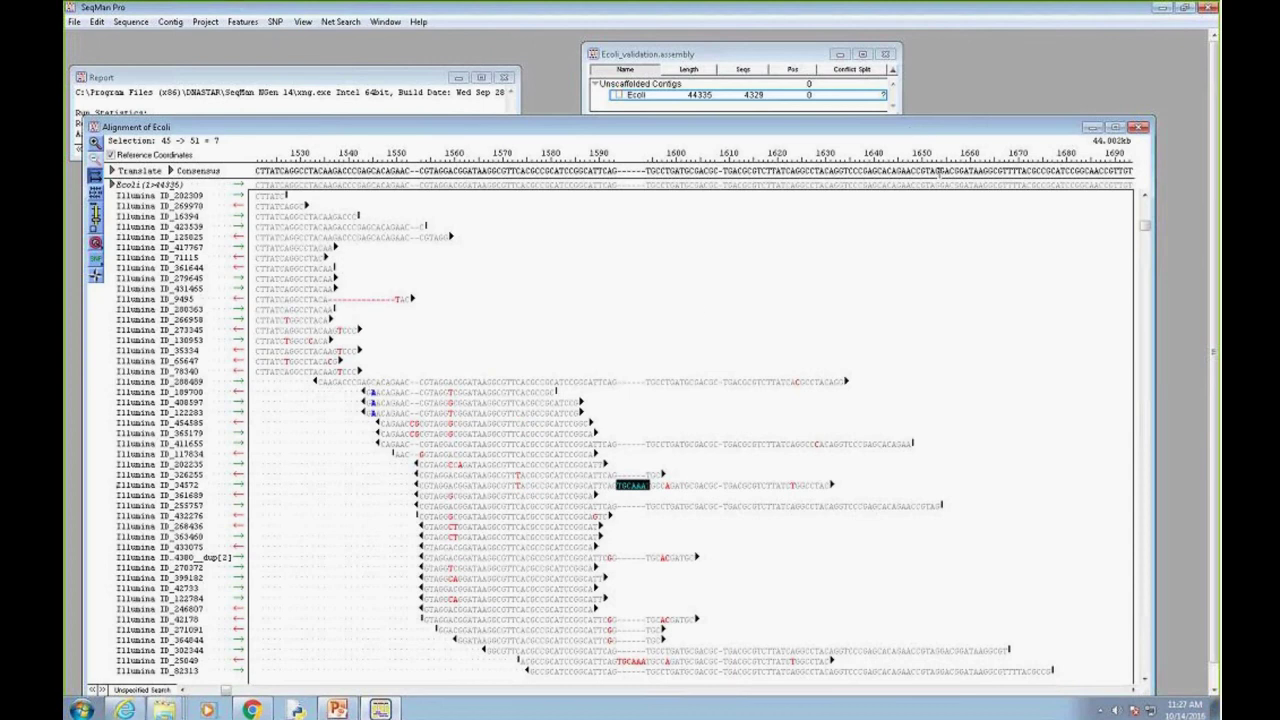
{"action": "left_click_drag", "start_coordinate": [910, 128], "coordinate": [890, 78]}
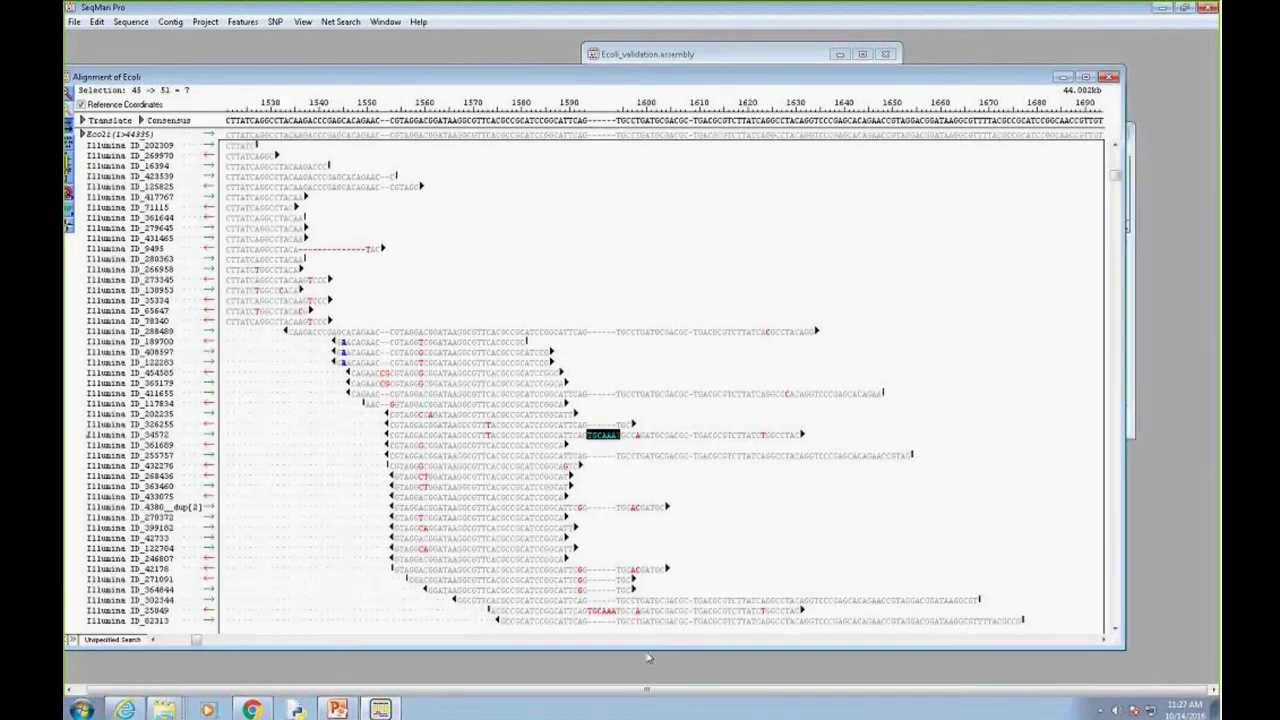
{"action": "left_click_drag", "start_coordinate": [649, 650], "coordinate": [649, 482]}
{"action": "left_click_drag", "start_coordinate": [990, 80], "coordinate": [900, 61]}
{"action": "left_click_drag", "start_coordinate": [1055, 138], "coordinate": [945, 370]}
Jump the alignment to the first Sanger SNP at position 37093
{"action": "left_click", "coordinate": [590, 118]}
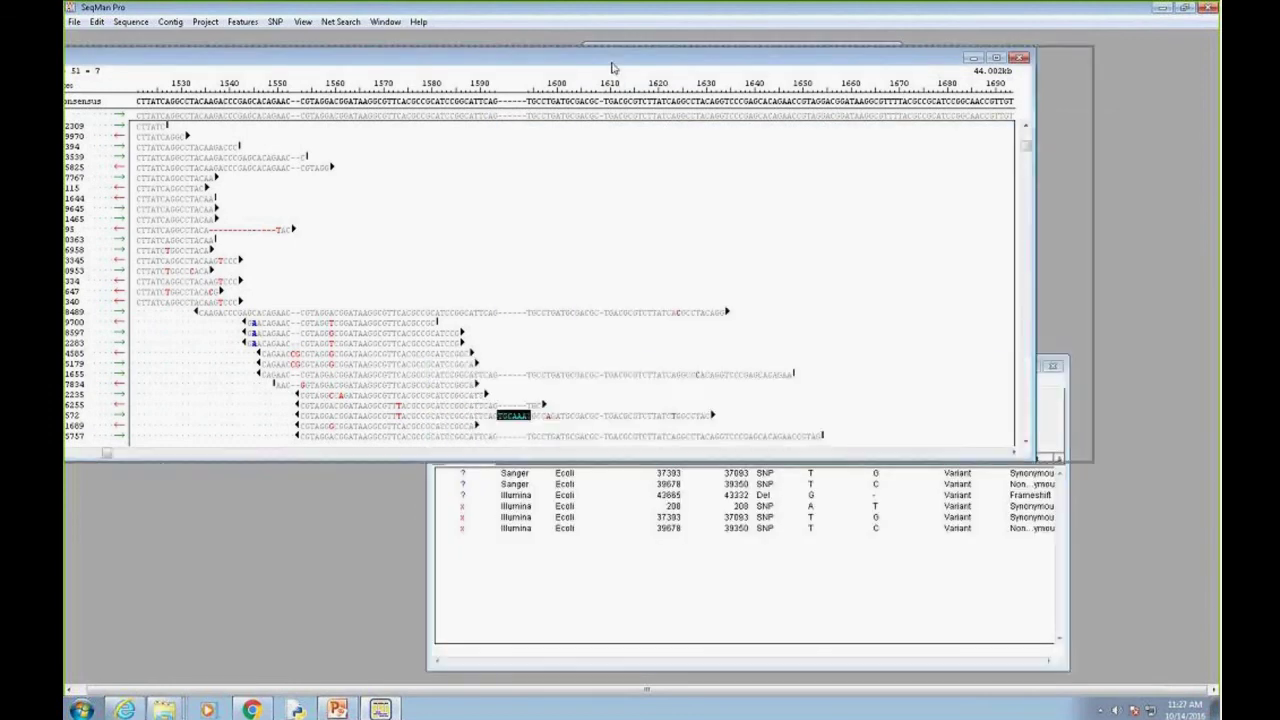
{"action": "left_click", "coordinate": [606, 537]}
{"action": "double_click", "coordinate": [566, 477]}
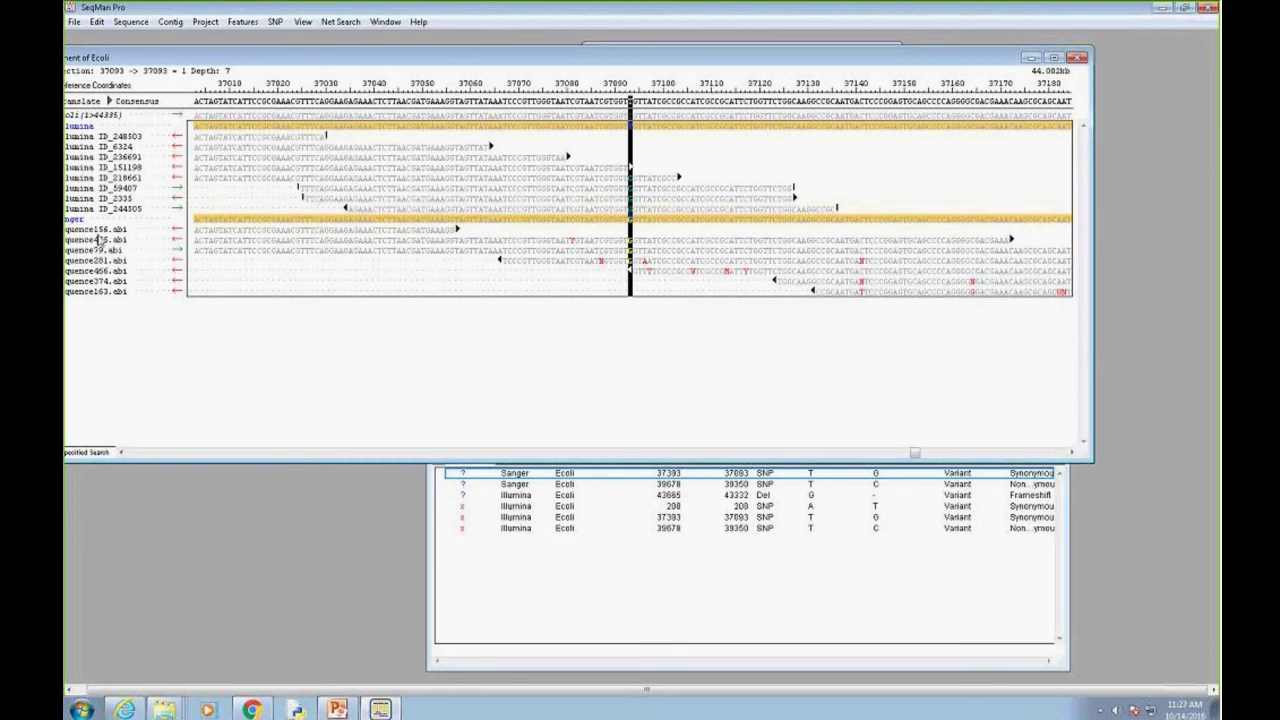
Show the Sequence465 and Sequence79 traces and zoom in on the T-to-G SNP at 37093
{"action": "left_click_drag", "start_coordinate": [352, 60], "coordinate": [384, 60]}
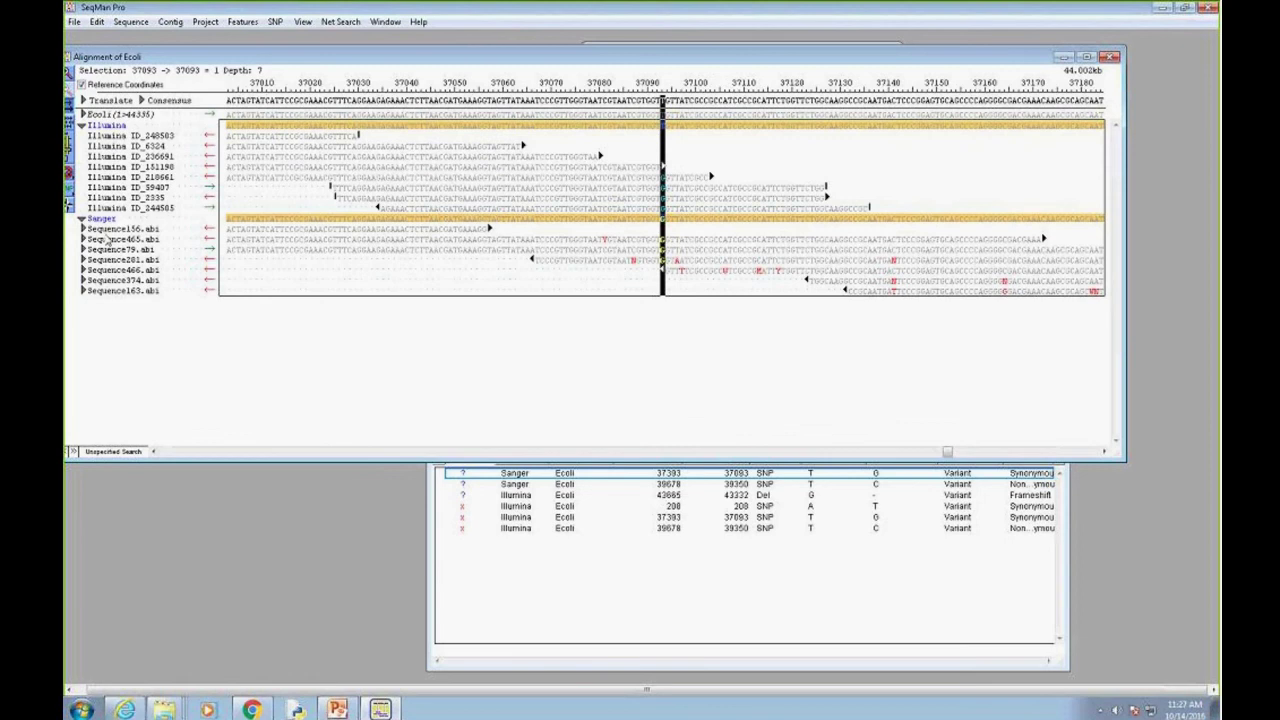
{"action": "left_click", "coordinate": [84, 241]}
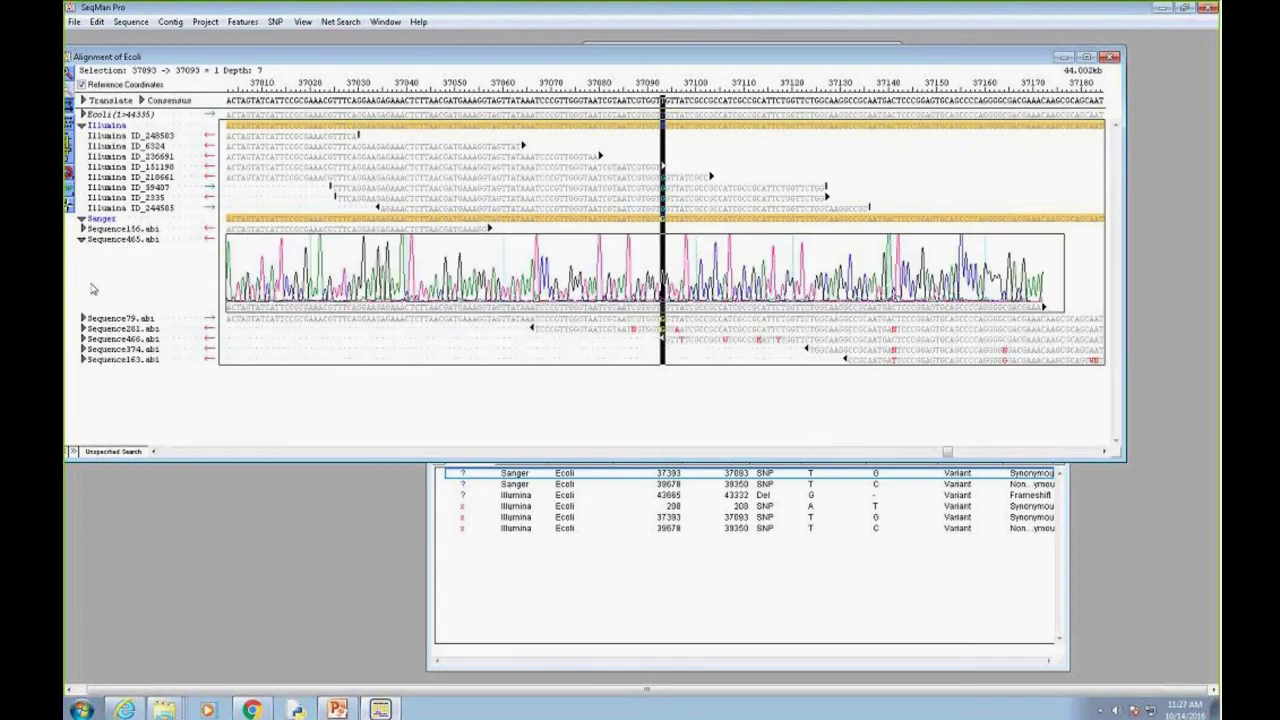
{"action": "left_click", "coordinate": [81, 320]}
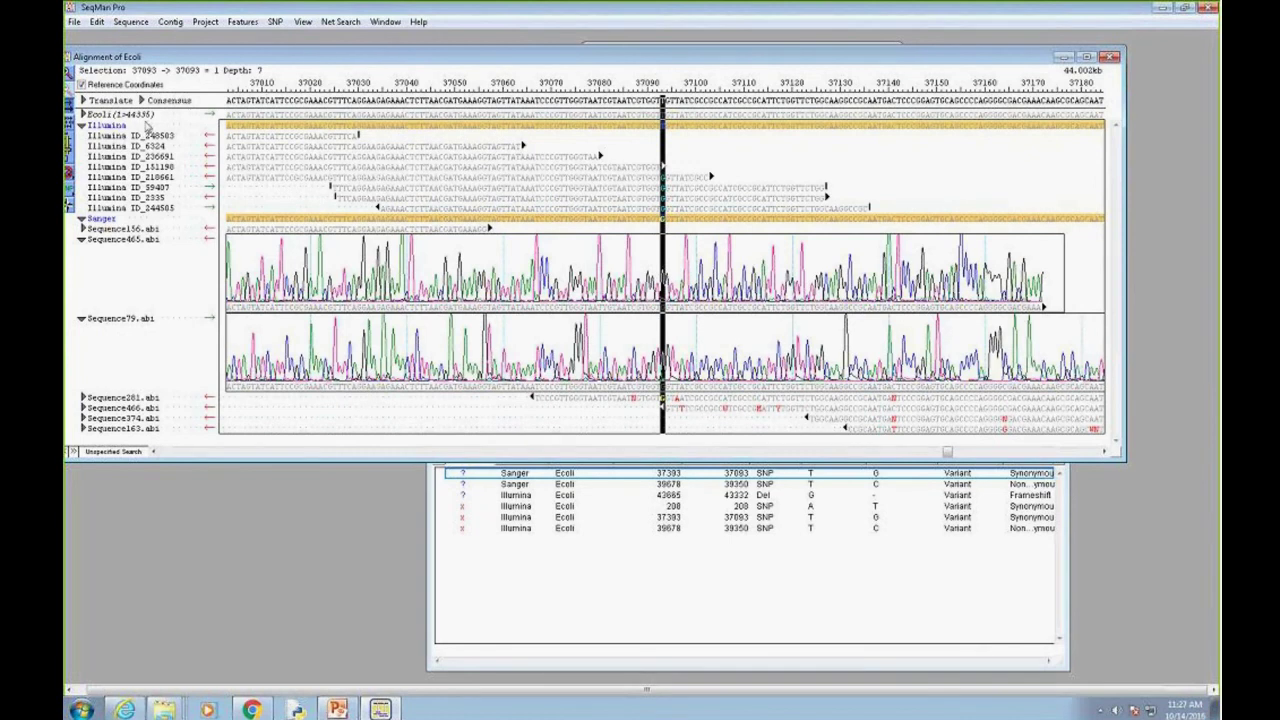
{"action": "left_click_drag", "start_coordinate": [190, 56], "coordinate": [216, 58]}
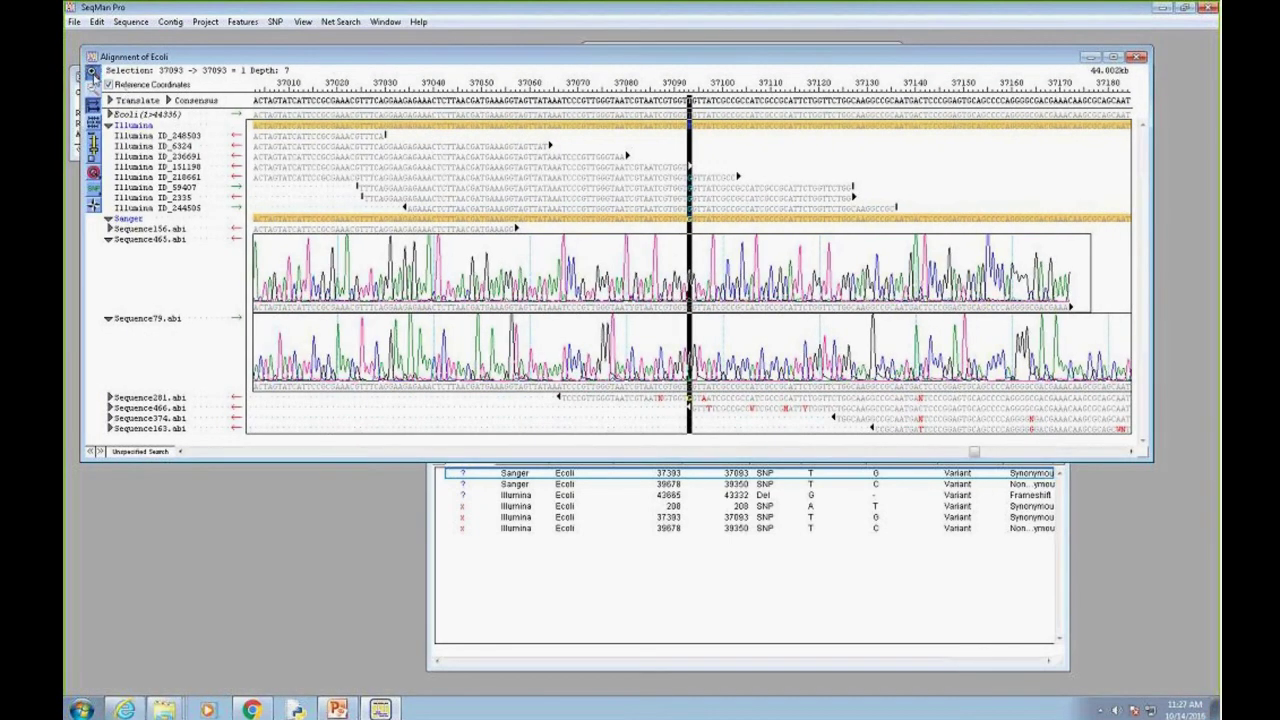
{"action": "left_click", "coordinate": [93, 72]}
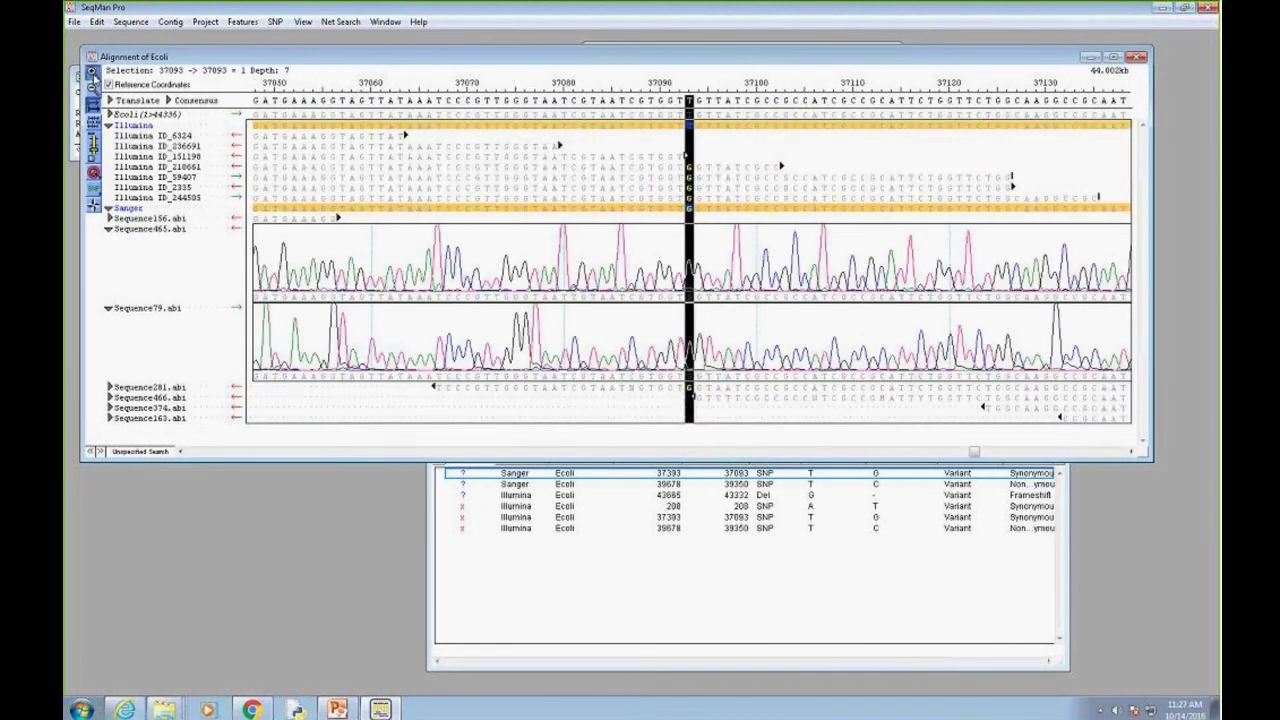
{"action": "left_click", "coordinate": [94, 76]}
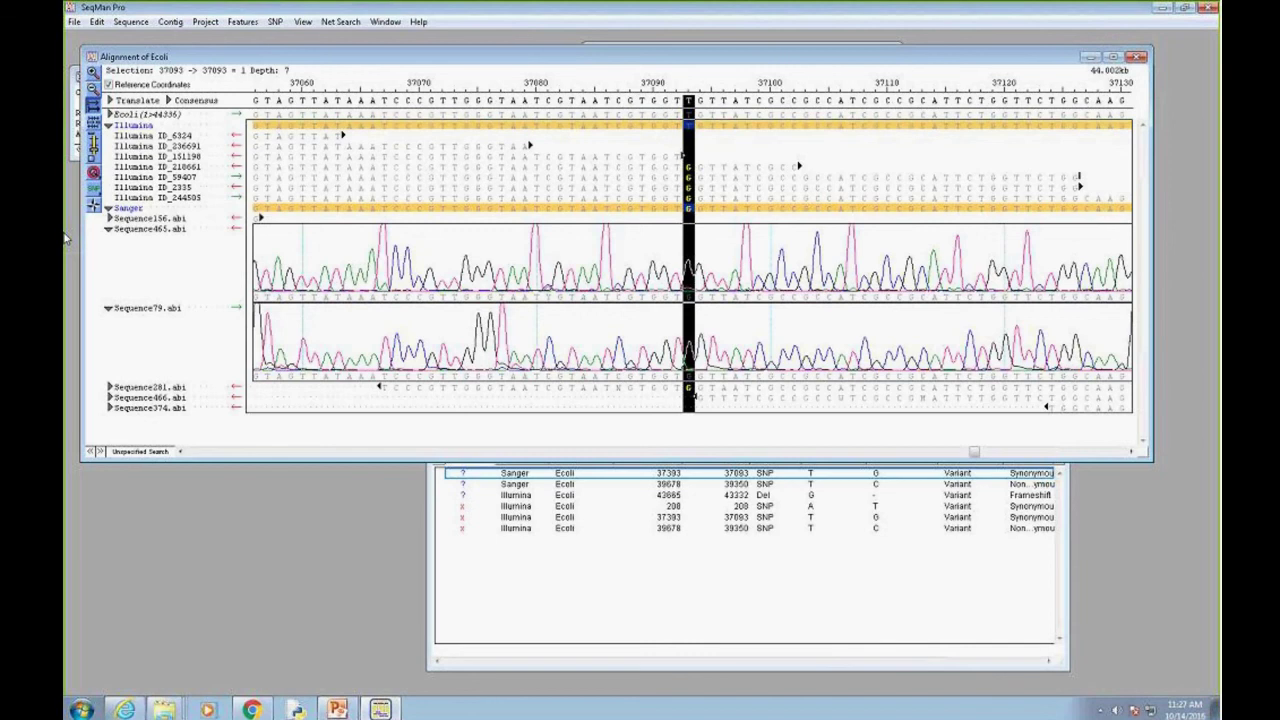
Jump to the T-to-C SNP at 39350 and show the Sequence334 and Sequence144 traces
{"action": "left_click", "coordinate": [524, 486]}
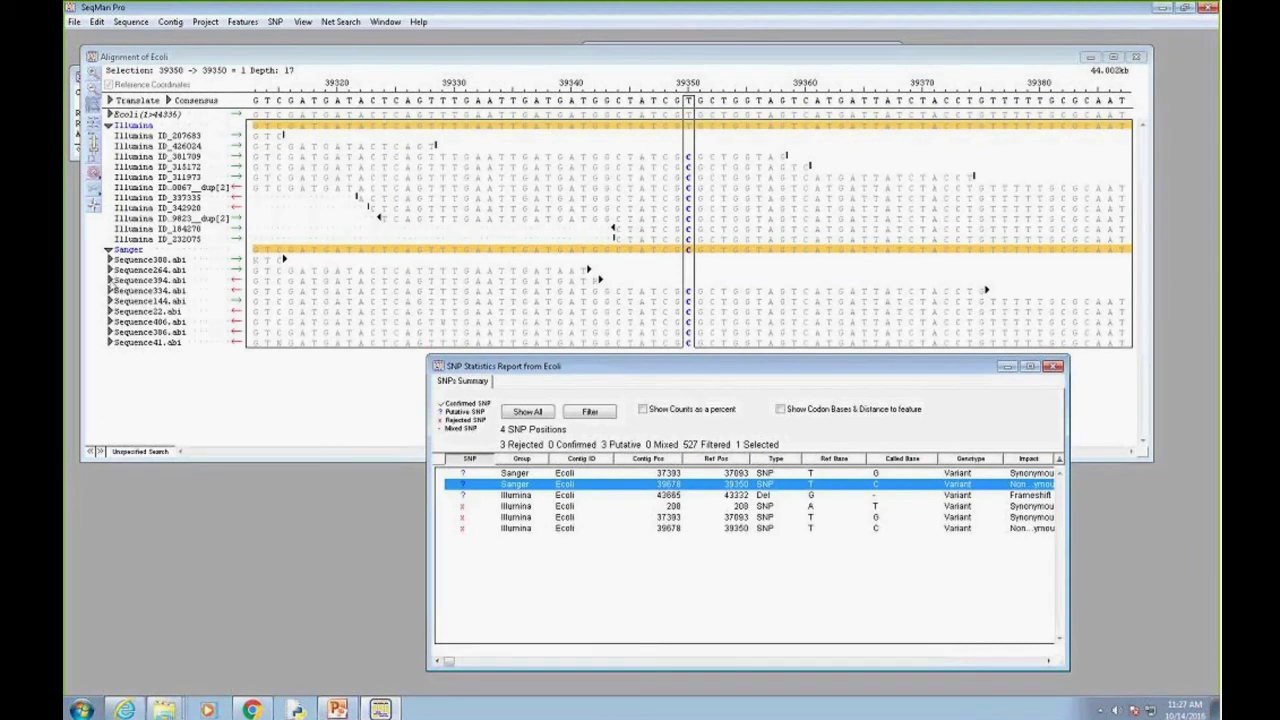
{"action": "left_click", "coordinate": [113, 288]}
{"action": "left_click", "coordinate": [111, 290]}
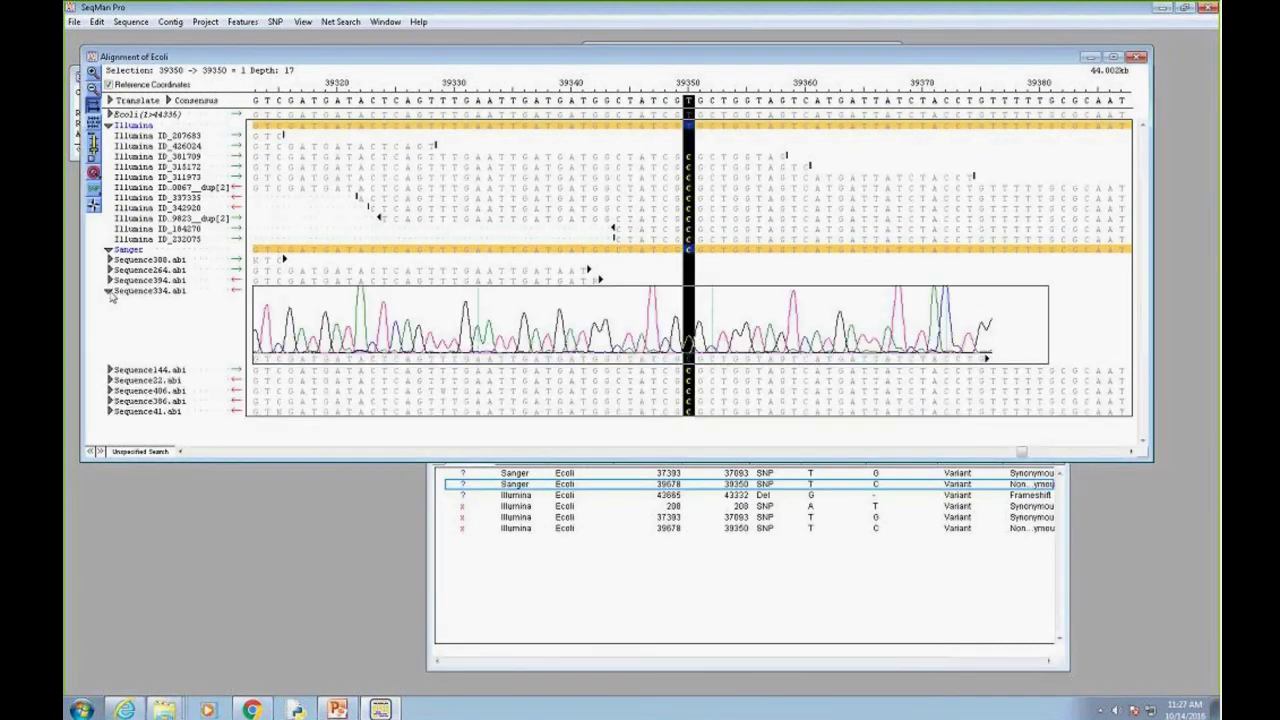
{"action": "left_click", "coordinate": [110, 370]}
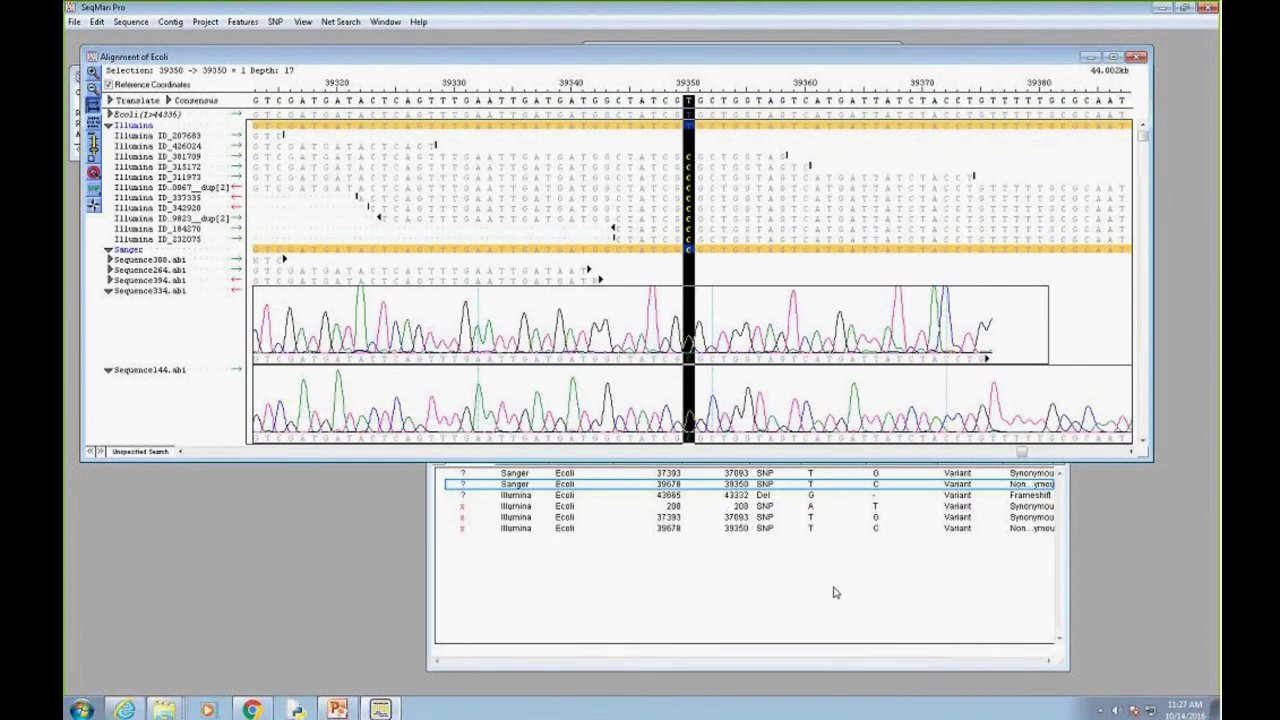
View the Illumina deletion at 43332, reposition the SNP report, then return to the 39350 SNP
{"action": "left_click", "coordinate": [526, 500]}
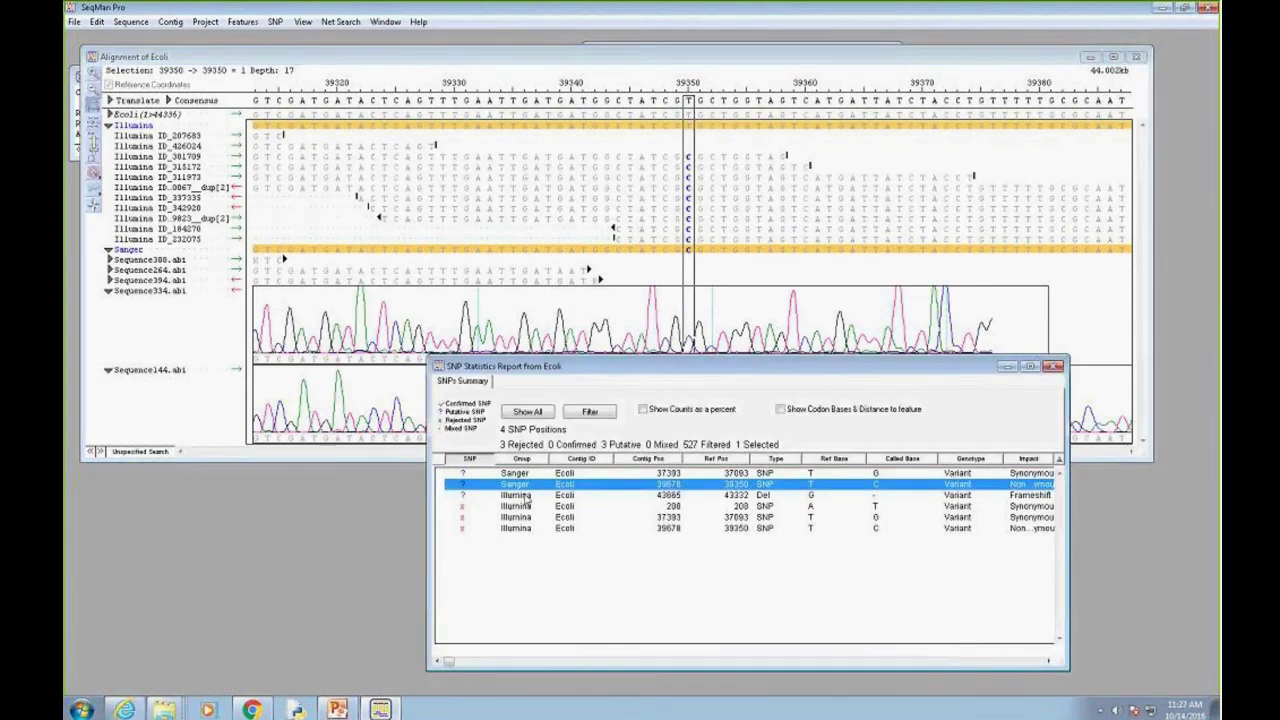
{"action": "left_click", "coordinate": [526, 497]}
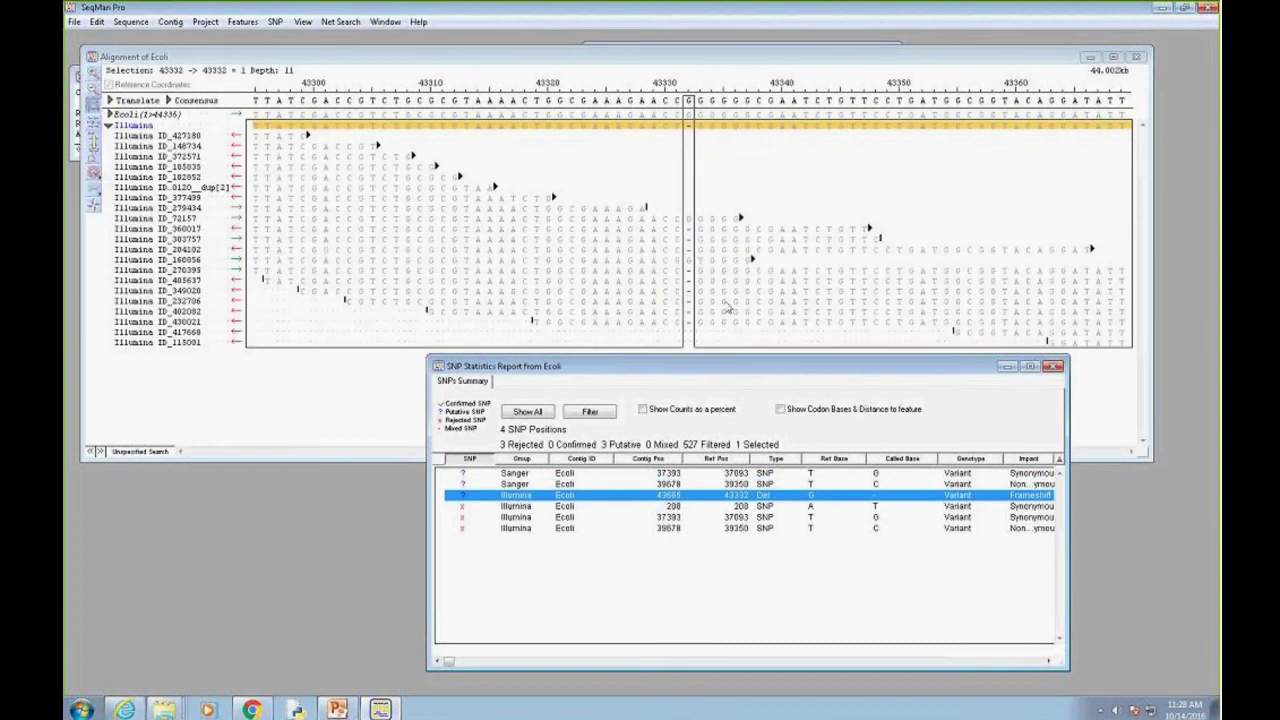
{"action": "left_click_drag", "start_coordinate": [938, 368], "coordinate": [965, 440]}
{"action": "left_click_drag", "start_coordinate": [756, 440], "coordinate": [754, 422]}
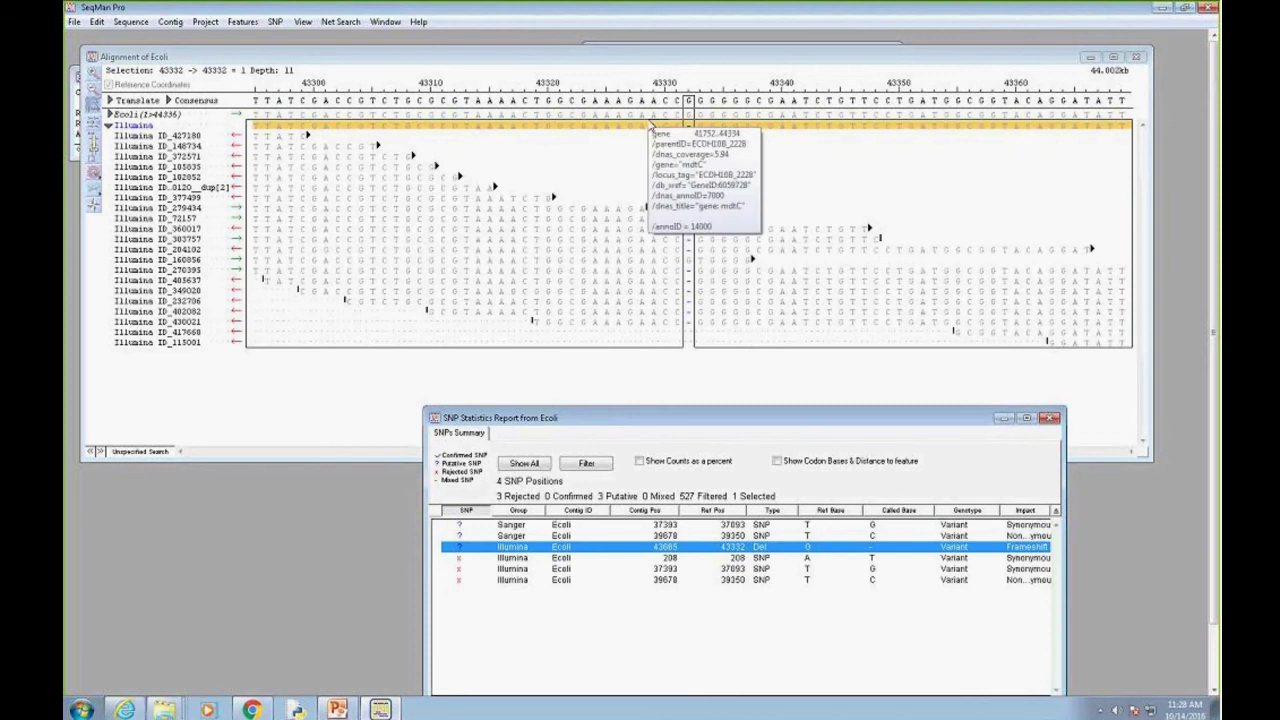
{"action": "left_click_drag", "start_coordinate": [793, 420], "coordinate": [813, 404]}
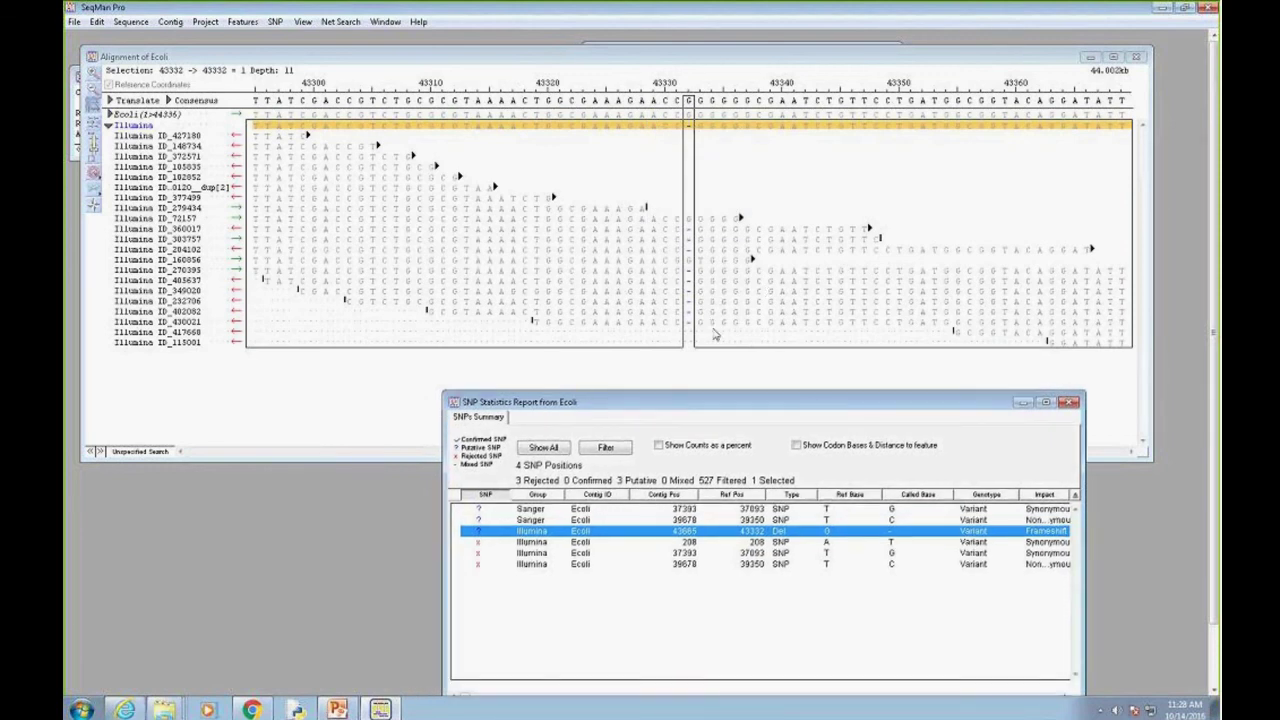
{"action": "left_click_drag", "start_coordinate": [926, 402], "coordinate": [884, 389]}
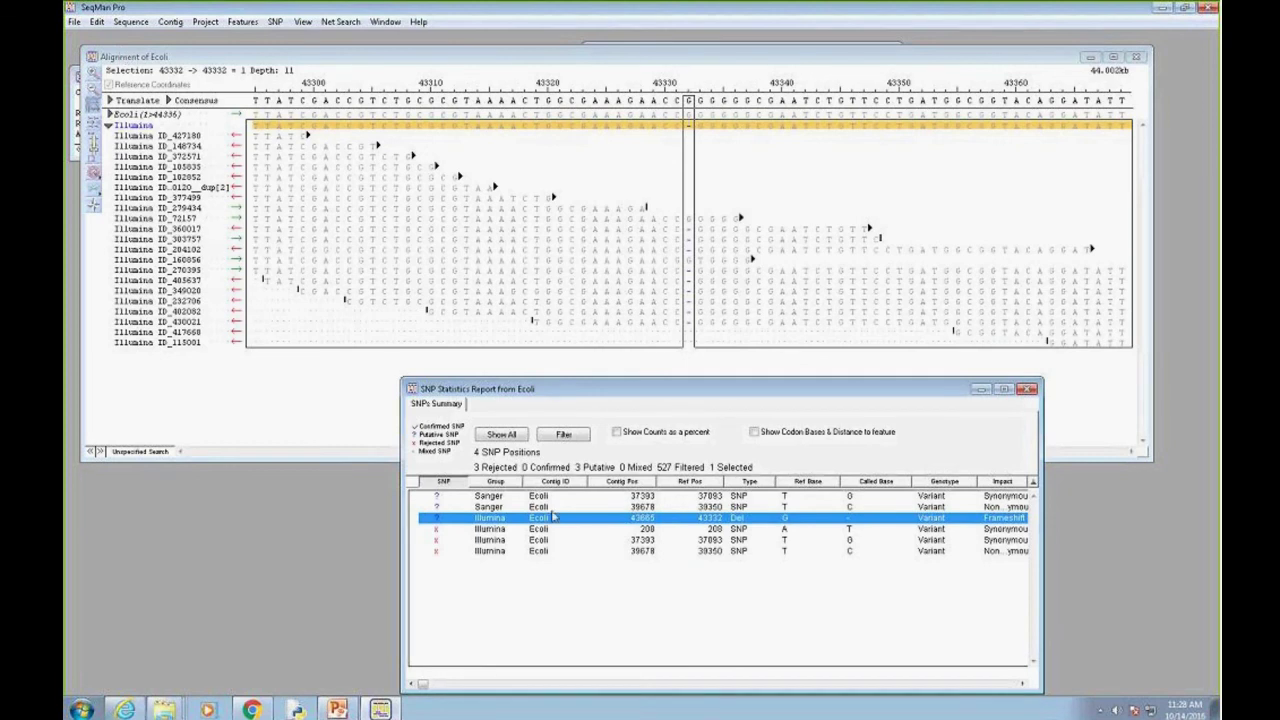
{"action": "left_click", "coordinate": [546, 508]}
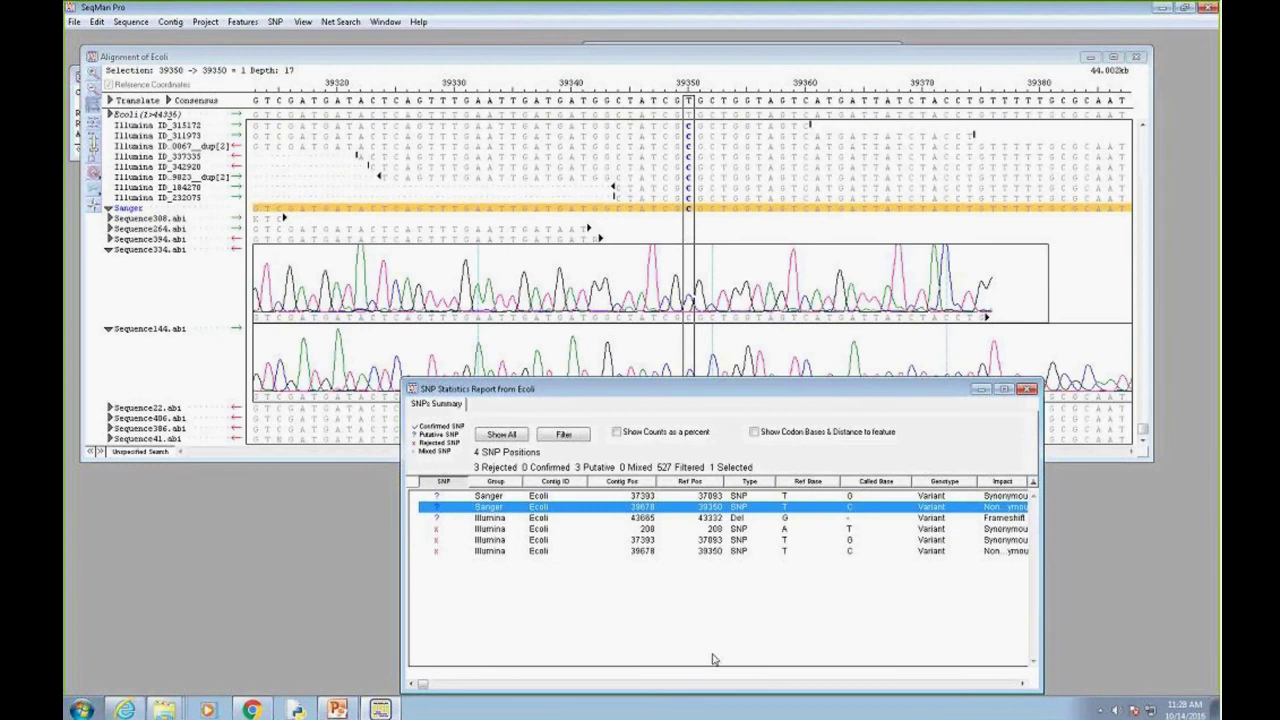
Review the 39350 SNP traces, then move the SNP report and alignment window aside
{"action": "left_click_drag", "start_coordinate": [656, 393], "coordinate": [765, 510]}
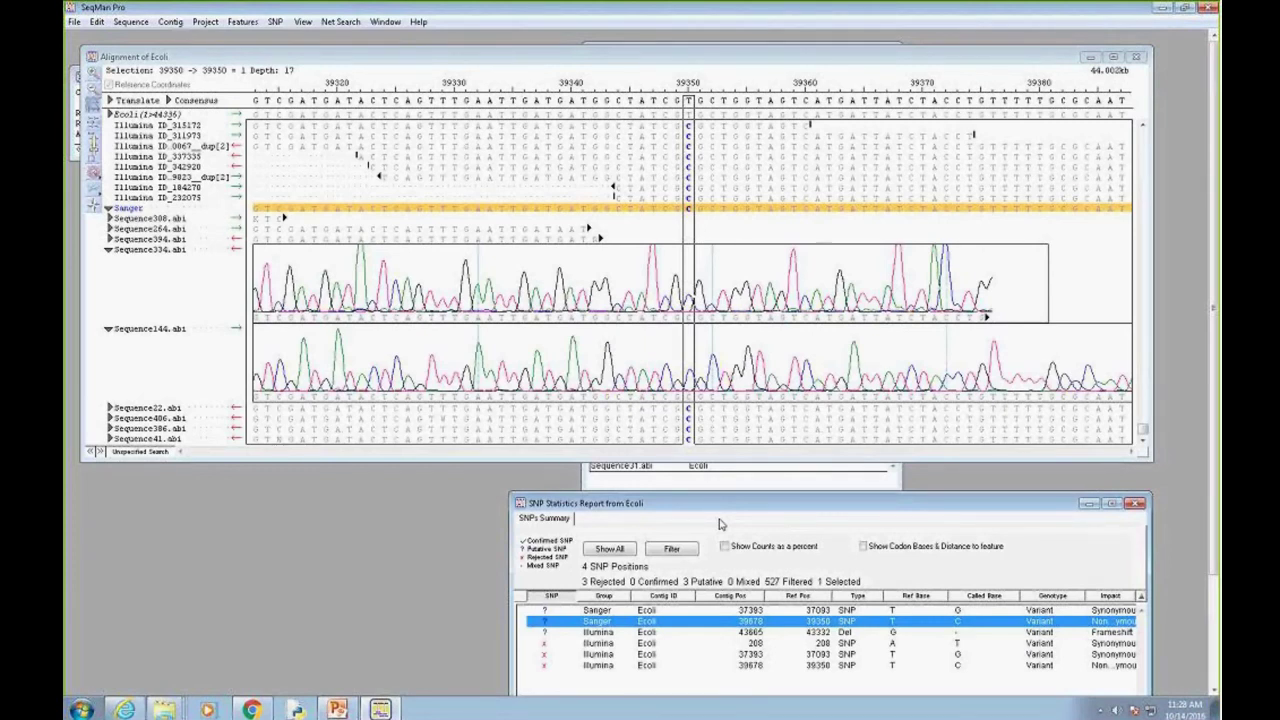
{"action": "left_click", "coordinate": [467, 66]}
{"action": "left_click_drag", "start_coordinate": [478, 64], "coordinate": [511, 149]}
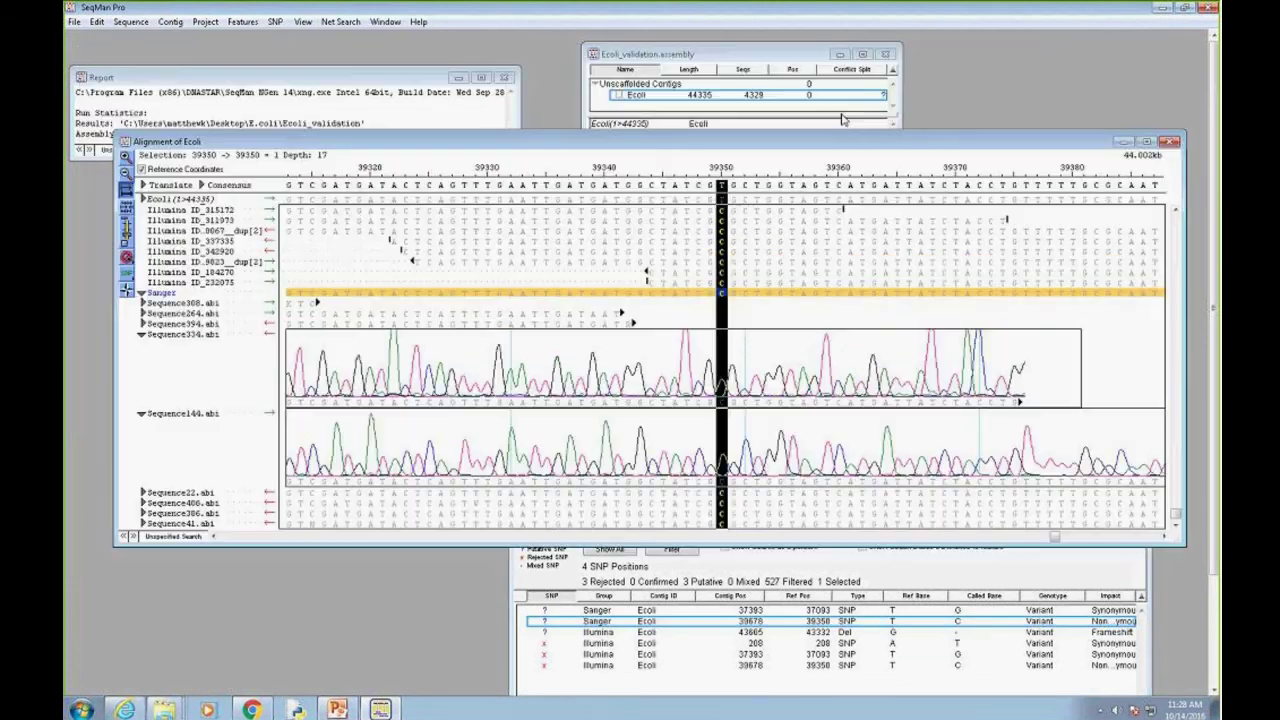
Minimize SeqMan Pro, then come back and close the Alignment of Ecoli window
{"action": "left_click", "coordinate": [1163, 8]}
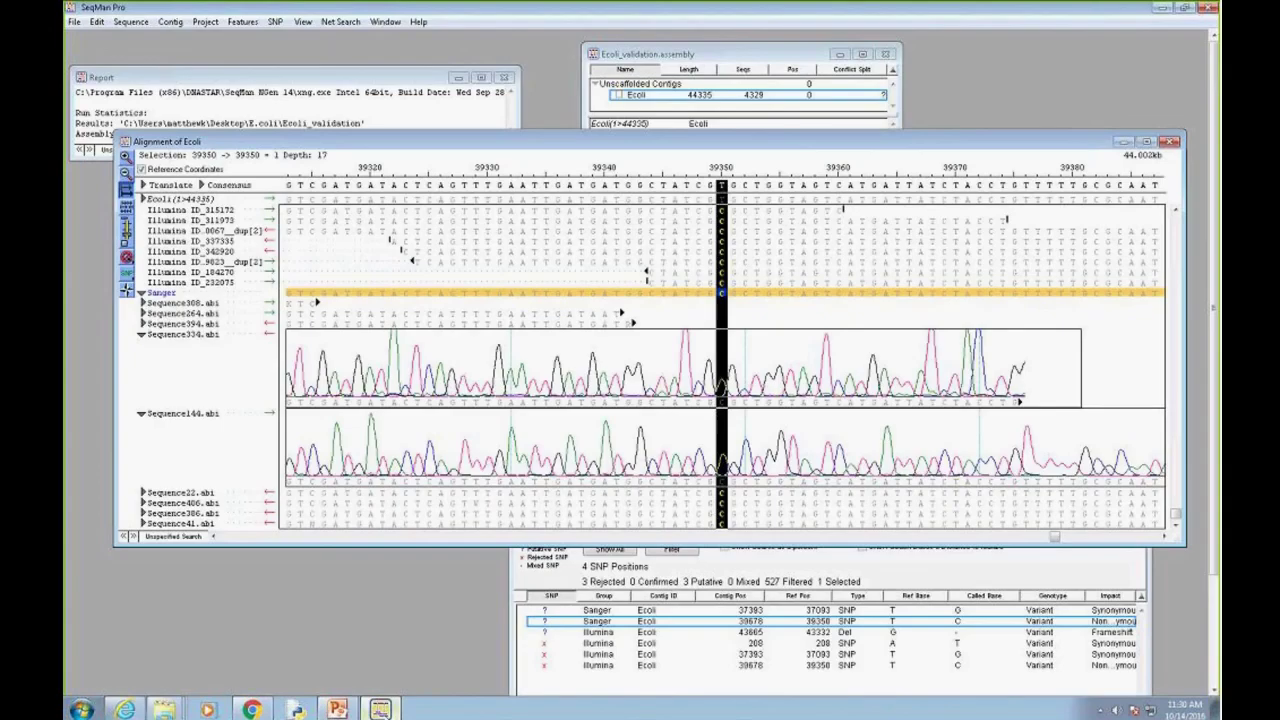
{"action": "left_click", "coordinate": [1174, 141]}
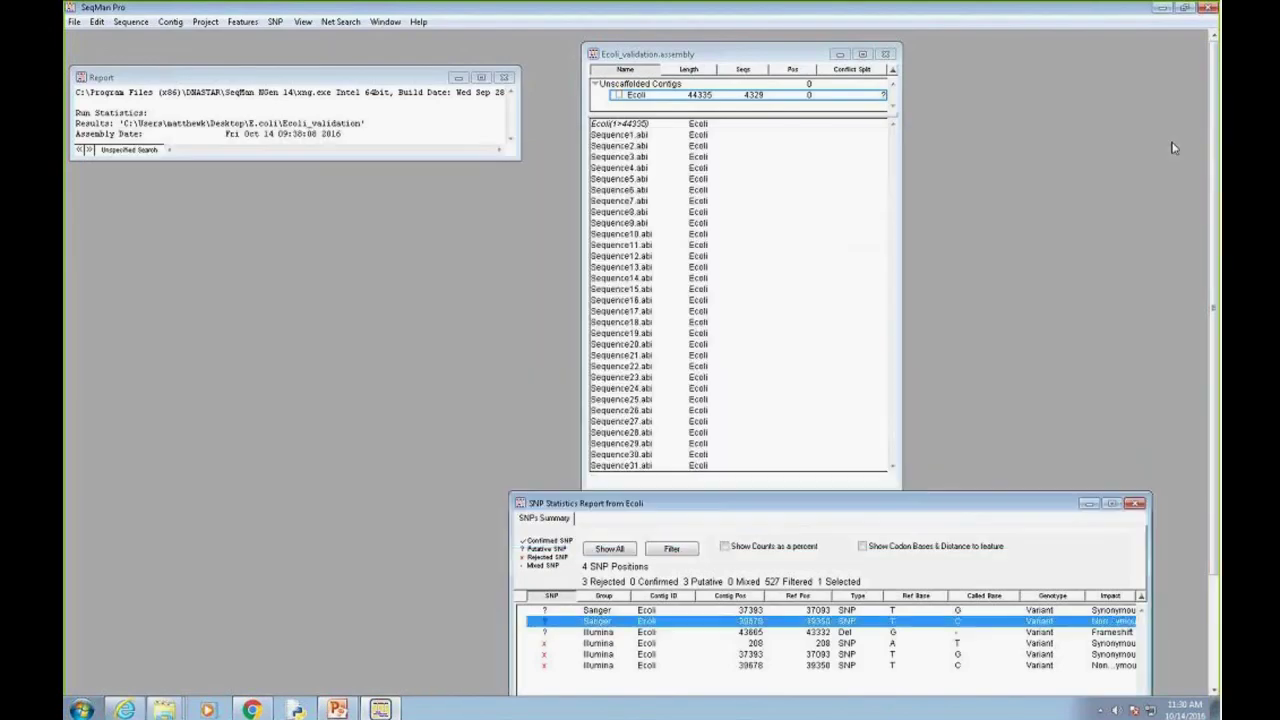
Close the Ecoli_validation project and drag the Sanger data folder in, loading 498 .abi traces
{"action": "left_click", "coordinate": [886, 55]}
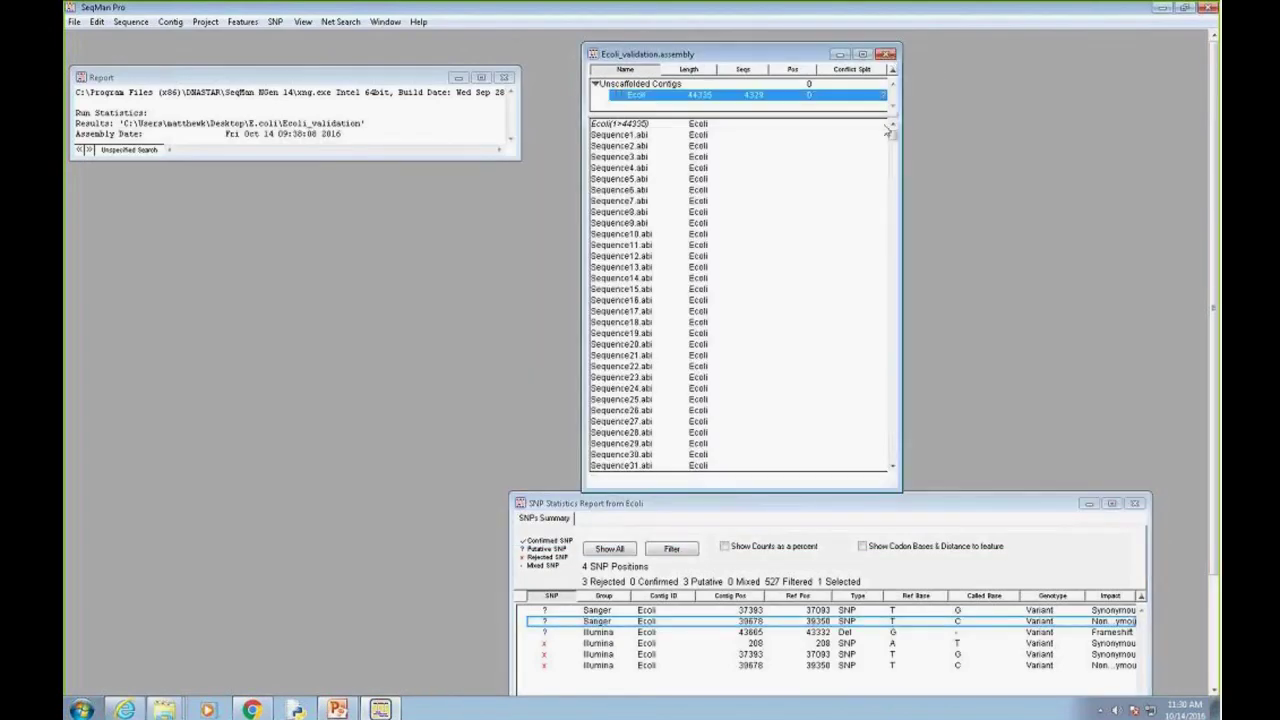
{"action": "left_click", "coordinate": [887, 55]}
{"action": "left_click", "coordinate": [1184, 8]}
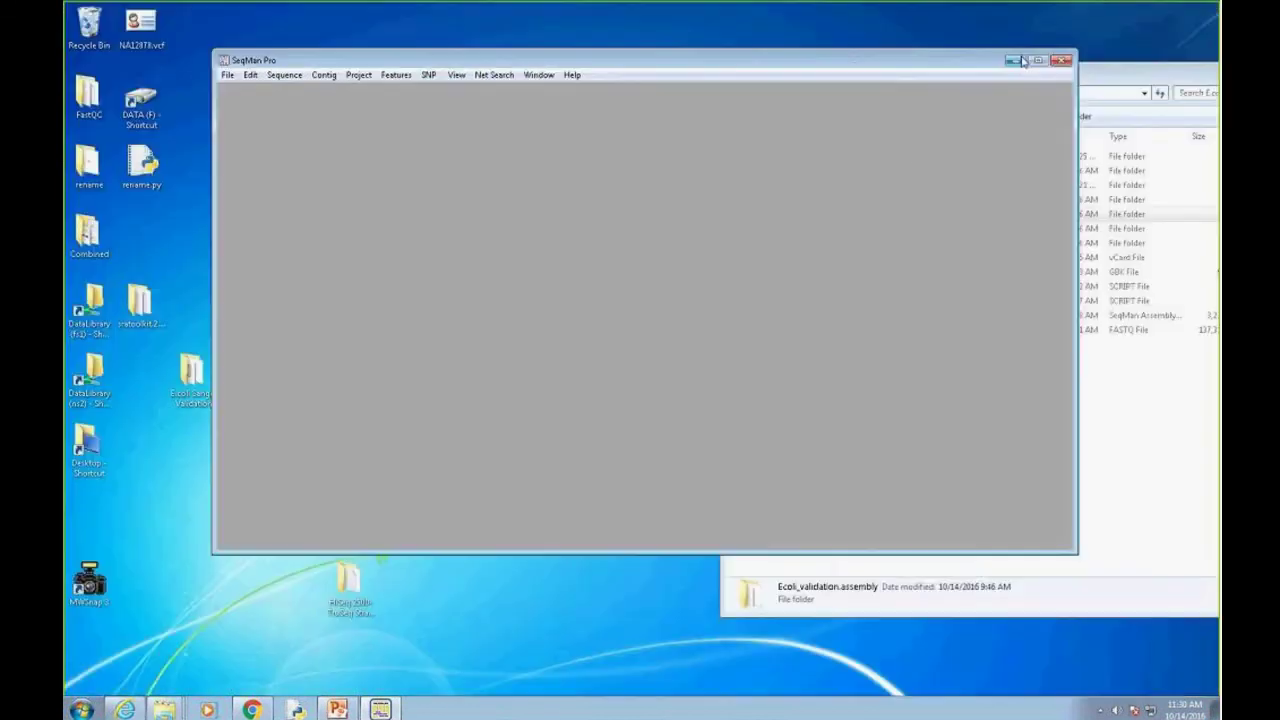
{"action": "left_click_drag", "start_coordinate": [856, 67], "coordinate": [752, 100]}
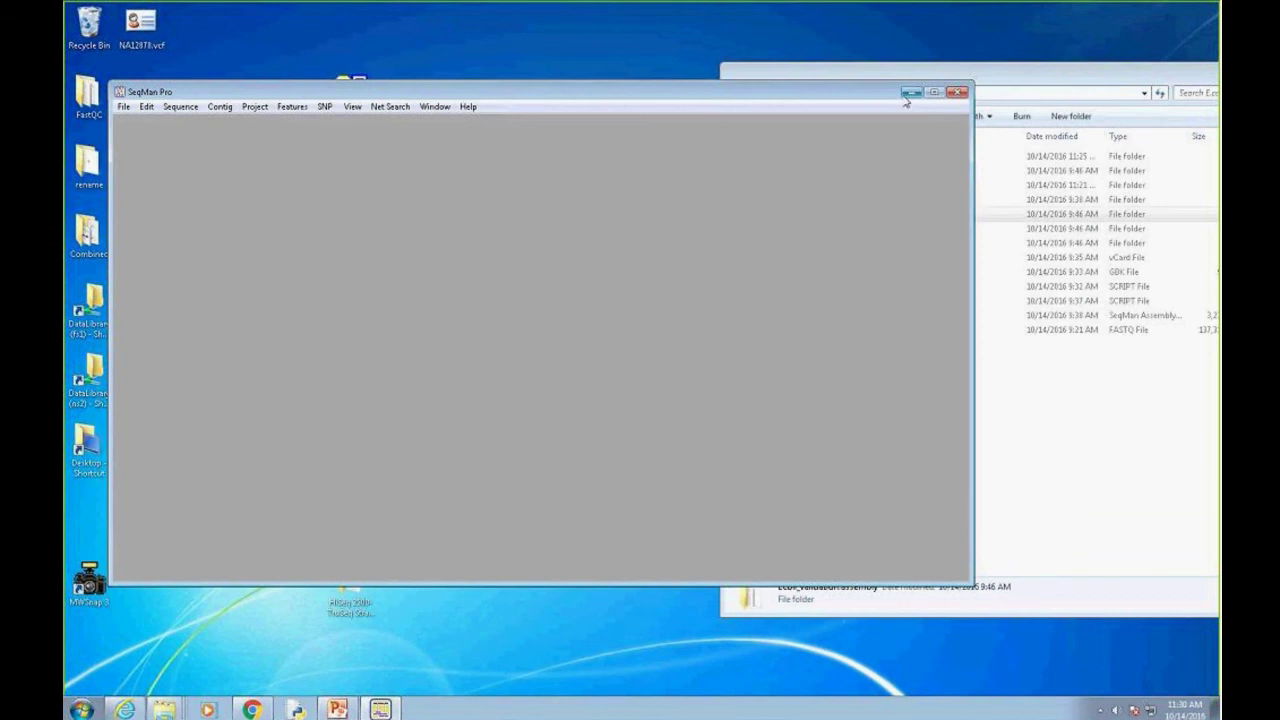
{"action": "left_click", "coordinate": [1037, 87]}
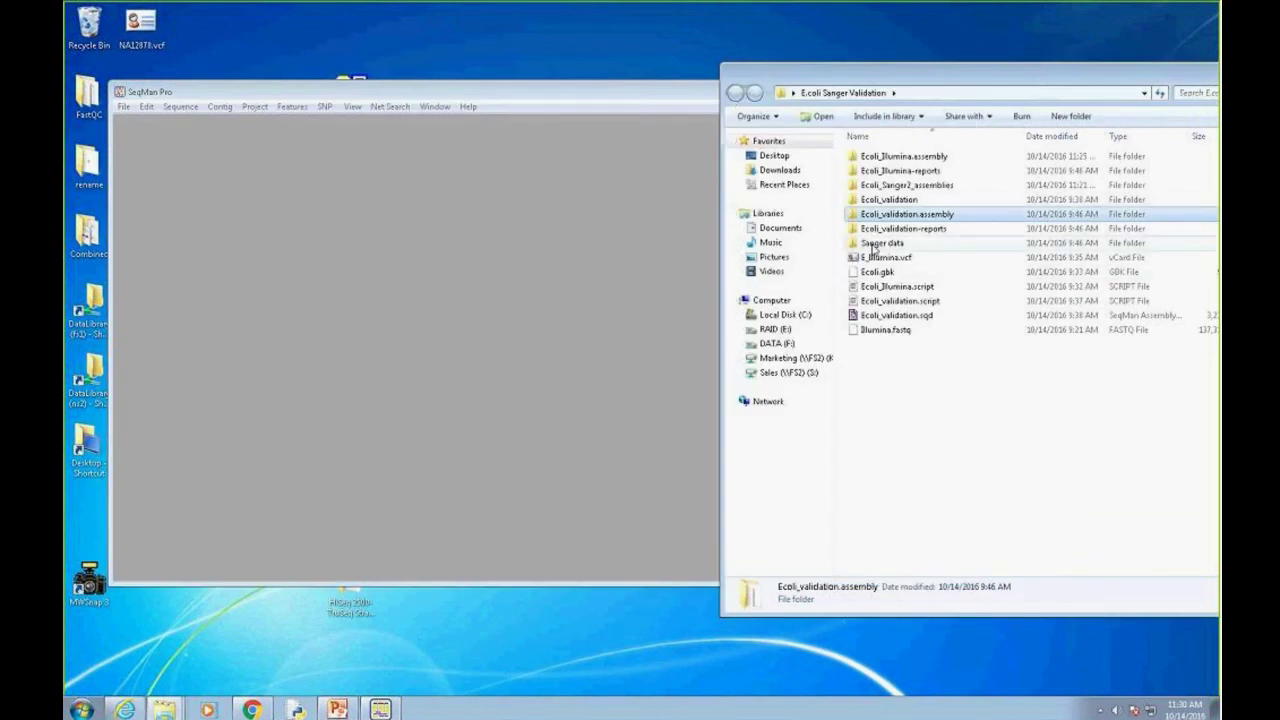
{"action": "left_click_drag", "start_coordinate": [880, 243], "coordinate": [555, 273]}
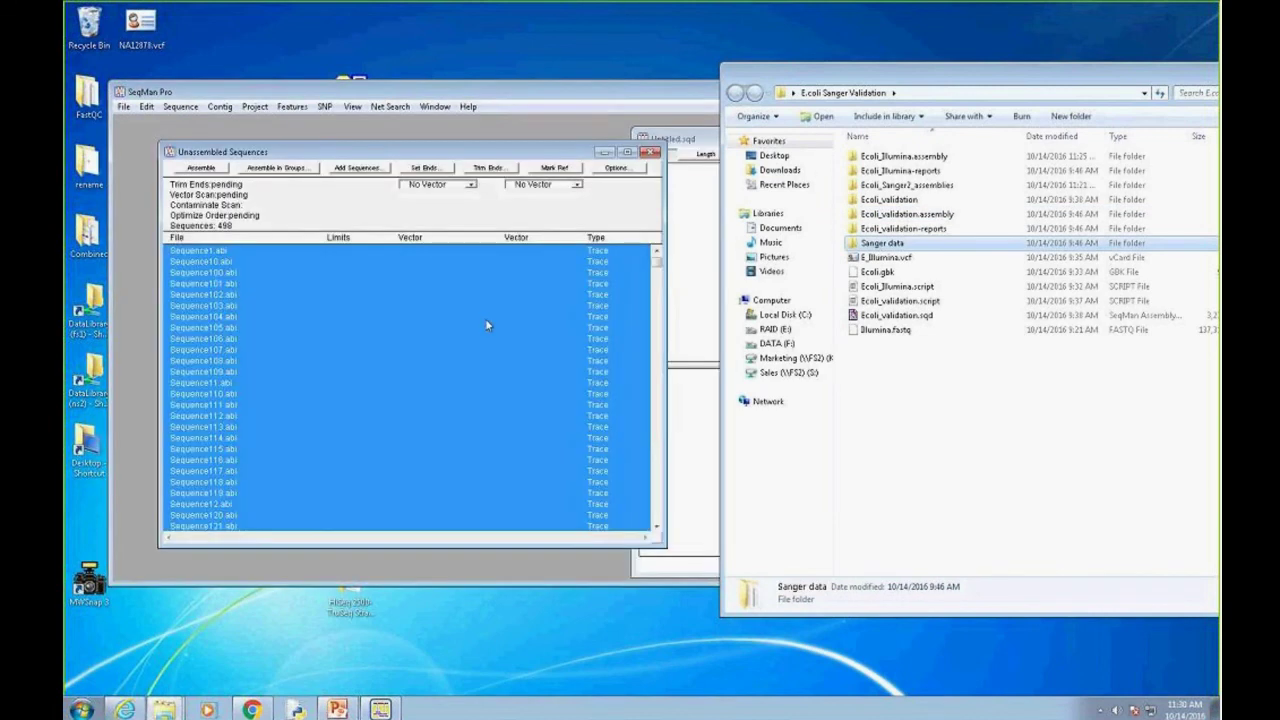
Set Janus as the vector for all reads and assemble them with the Pro assembler
{"action": "left_click", "coordinate": [412, 92]}
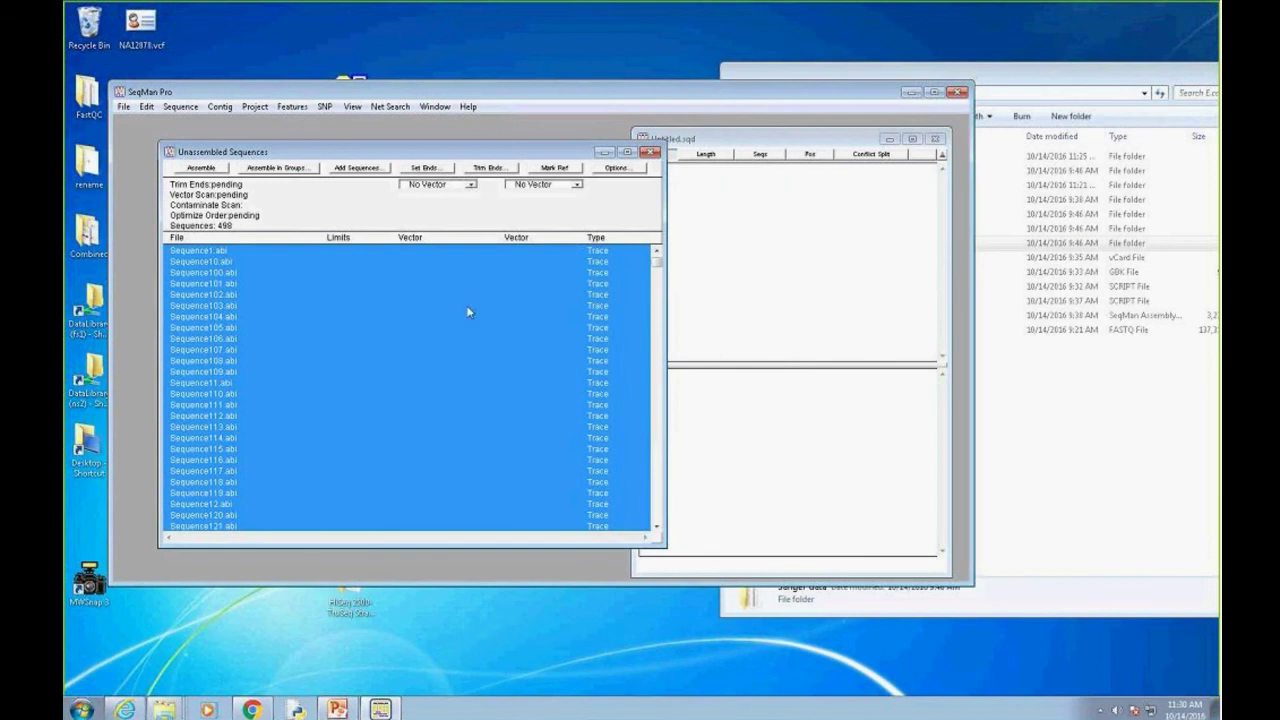
{"action": "left_click", "coordinate": [471, 186]}
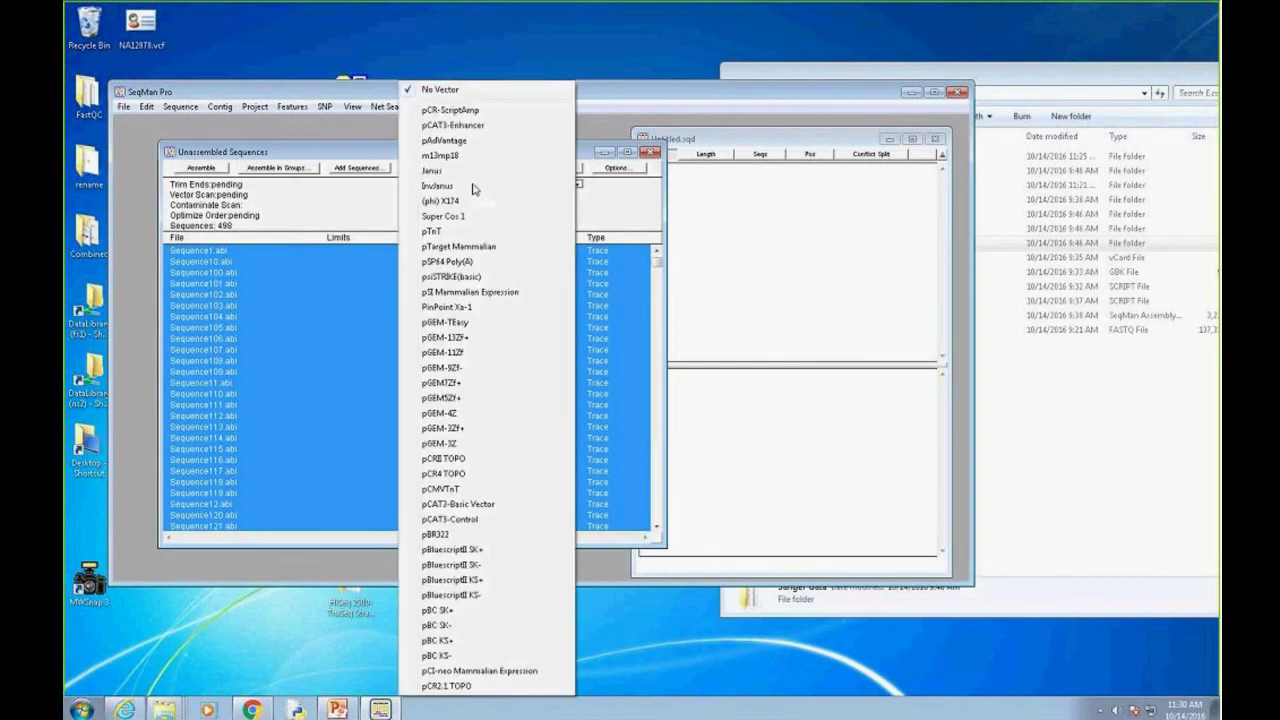
{"action": "left_click", "coordinate": [432, 174]}
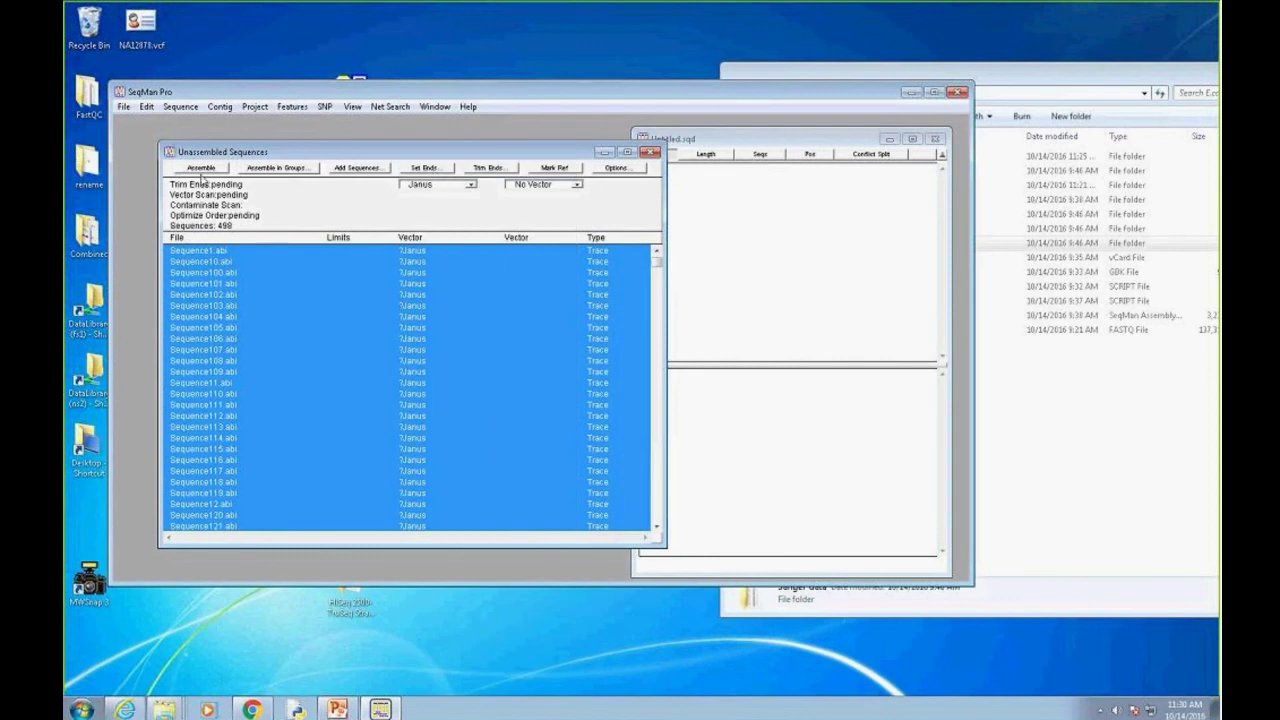
{"action": "left_click", "coordinate": [207, 168]}
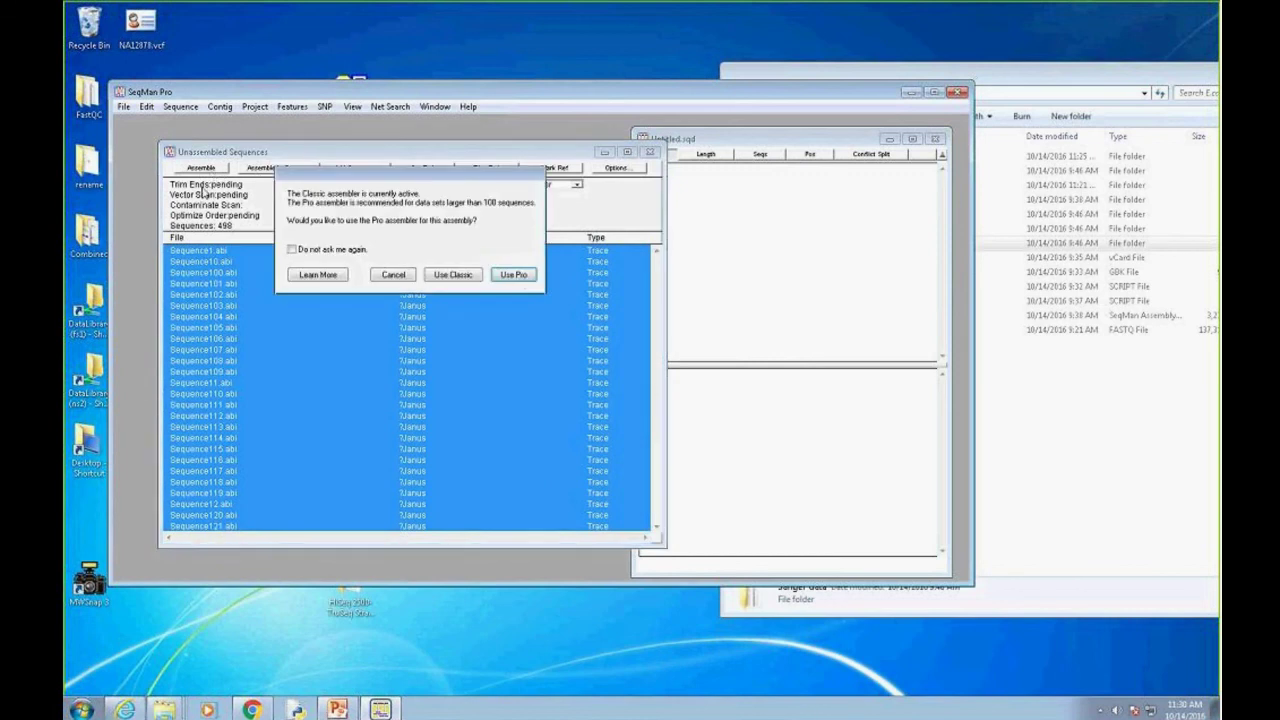
{"action": "left_click", "coordinate": [513, 274]}
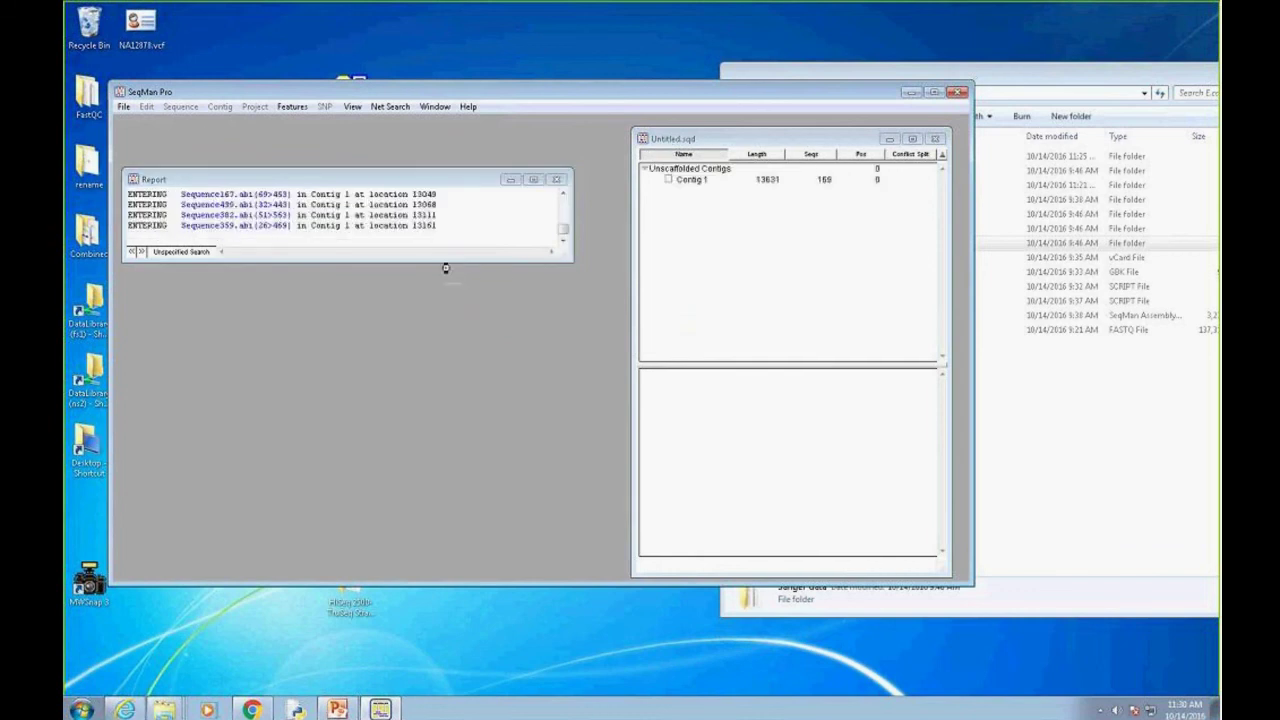
Open Contig 1 in an enlarged alignment window showing every read's trace chromatogram
{"action": "double_click", "coordinate": [692, 182]}
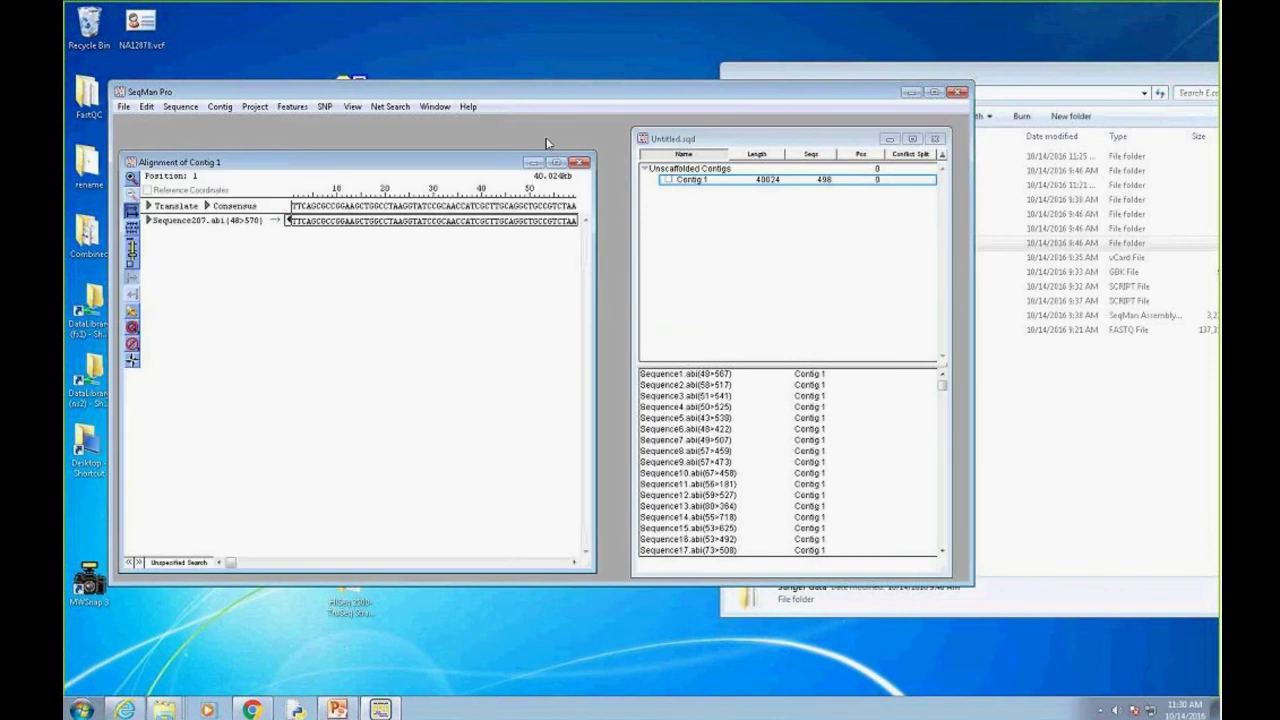
{"action": "left_click_drag", "start_coordinate": [536, 92], "coordinate": [514, 78]}
{"action": "left_click_drag", "start_coordinate": [957, 577], "coordinate": [1076, 648]}
{"action": "left_click_drag", "start_coordinate": [571, 556], "coordinate": [912, 590]}
{"action": "left_click_drag", "start_coordinate": [205, 581], "coordinate": [305, 568]}
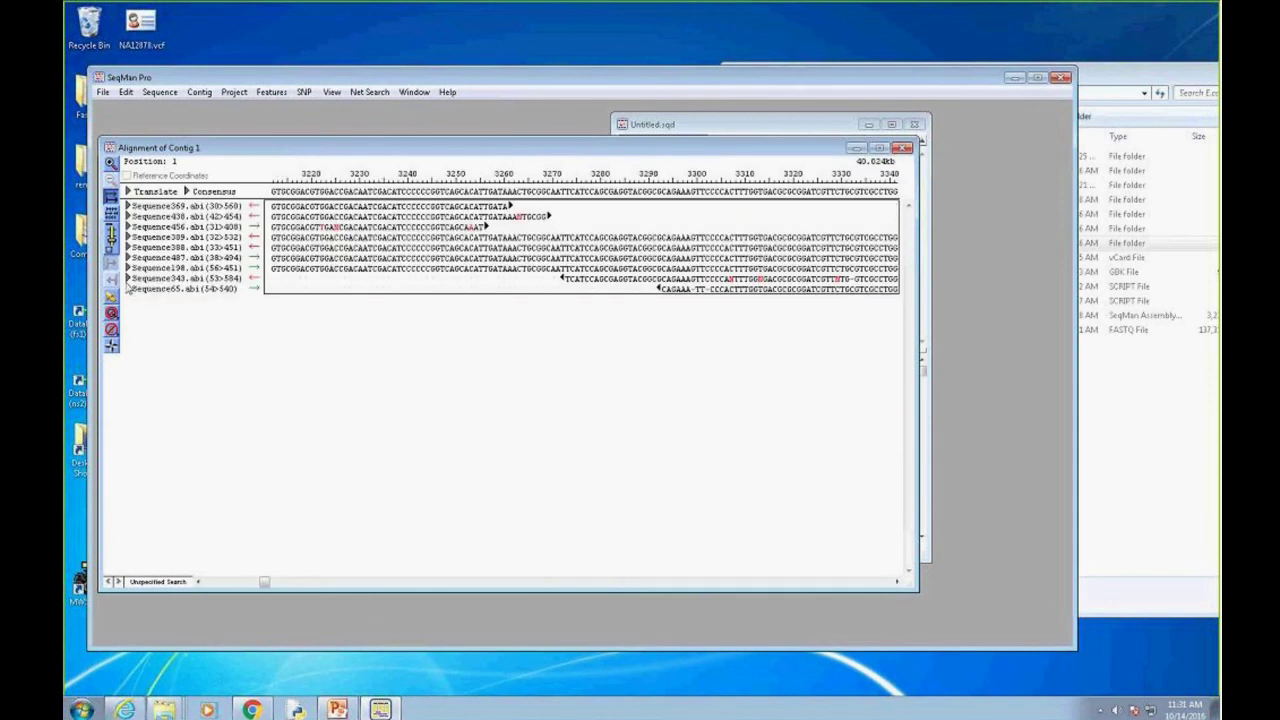
{"action": "left_click", "coordinate": [128, 288]}
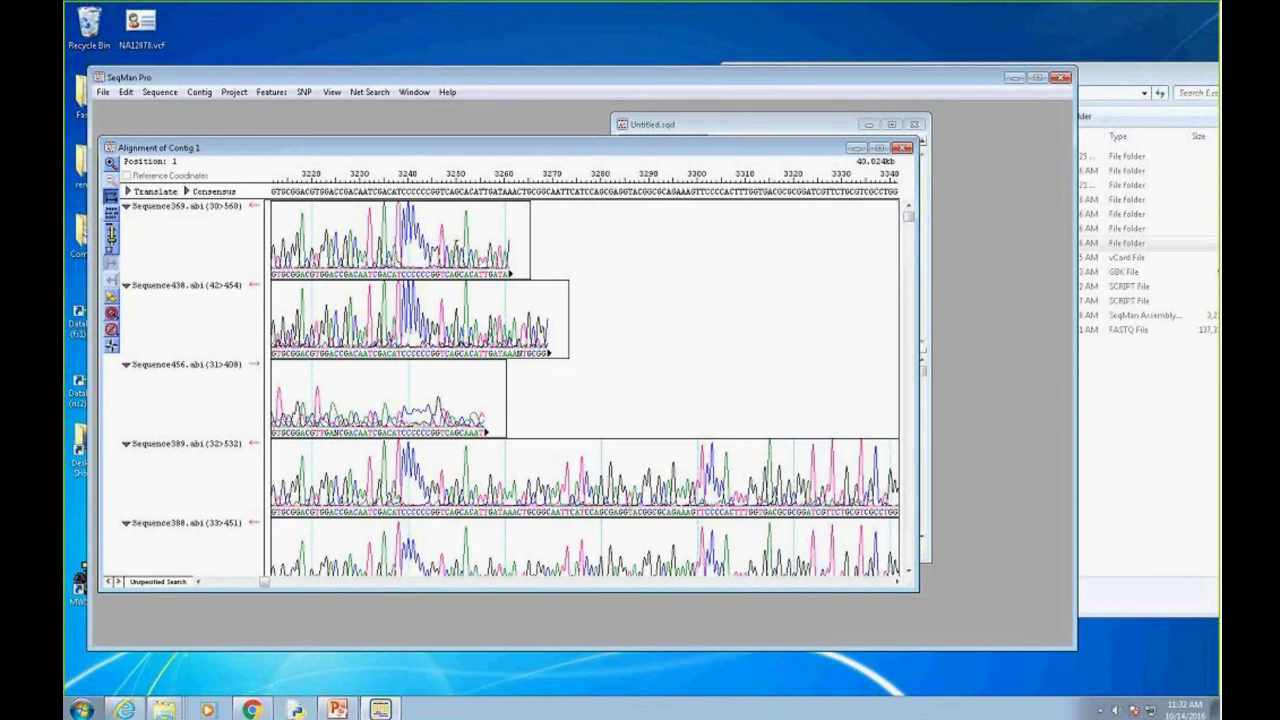
Zoom in horizontally on the Contig 1 traces
{"action": "left_click", "coordinate": [111, 163]}
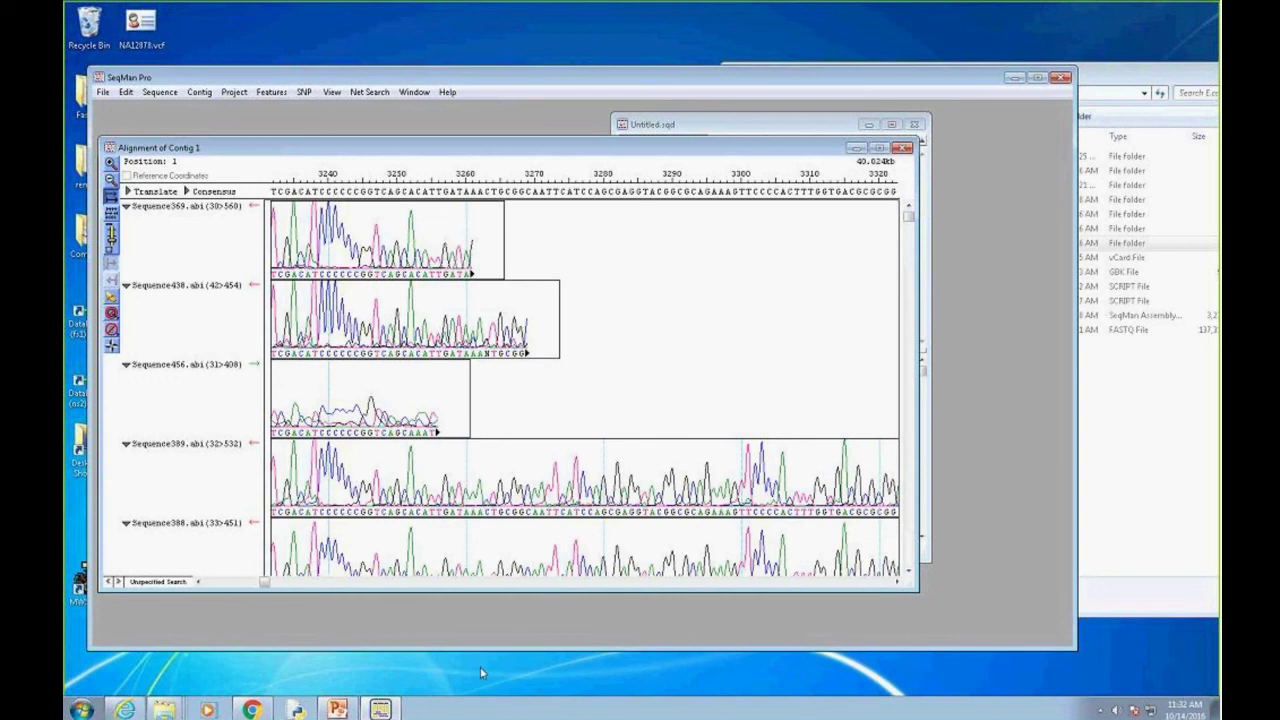
Switch to the DNASTAR documentation page in Internet Explorer
{"action": "left_click", "coordinate": [125, 709]}
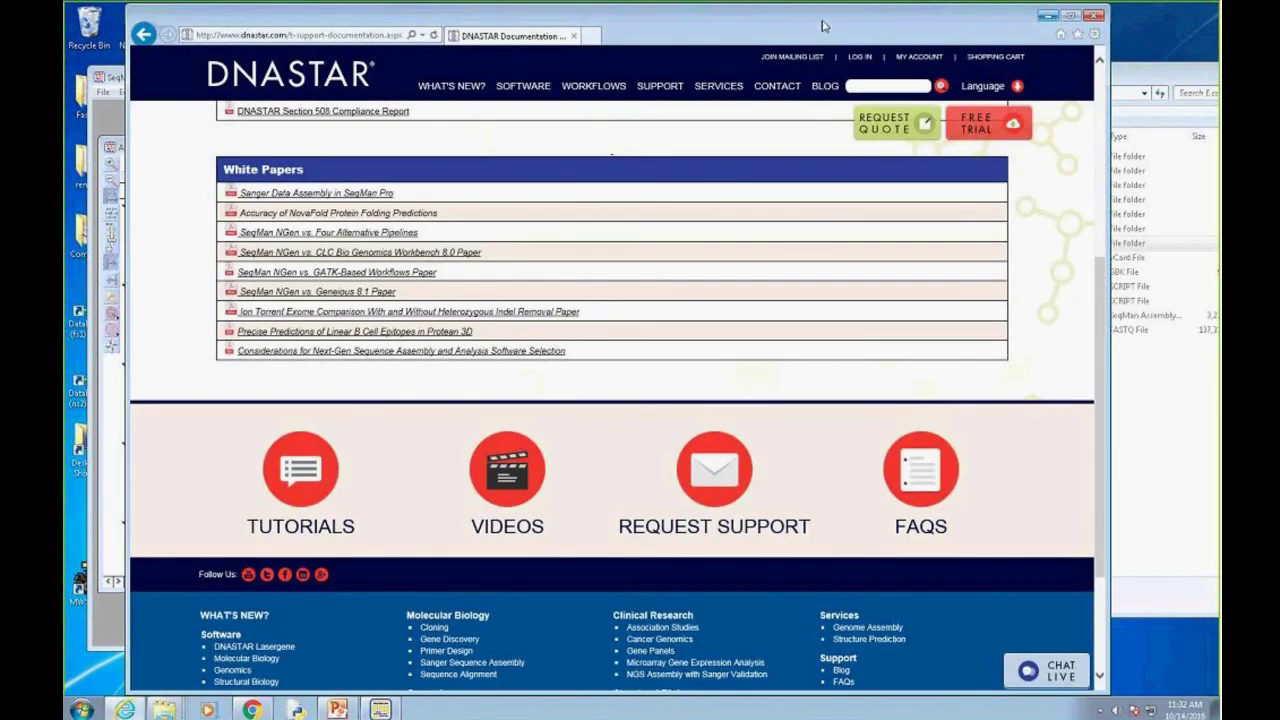
Go to Documentation from the SUPPORT menu and scroll down to the White Papers list
{"action": "left_click_drag", "start_coordinate": [647, 40], "coordinate": [651, 82]}
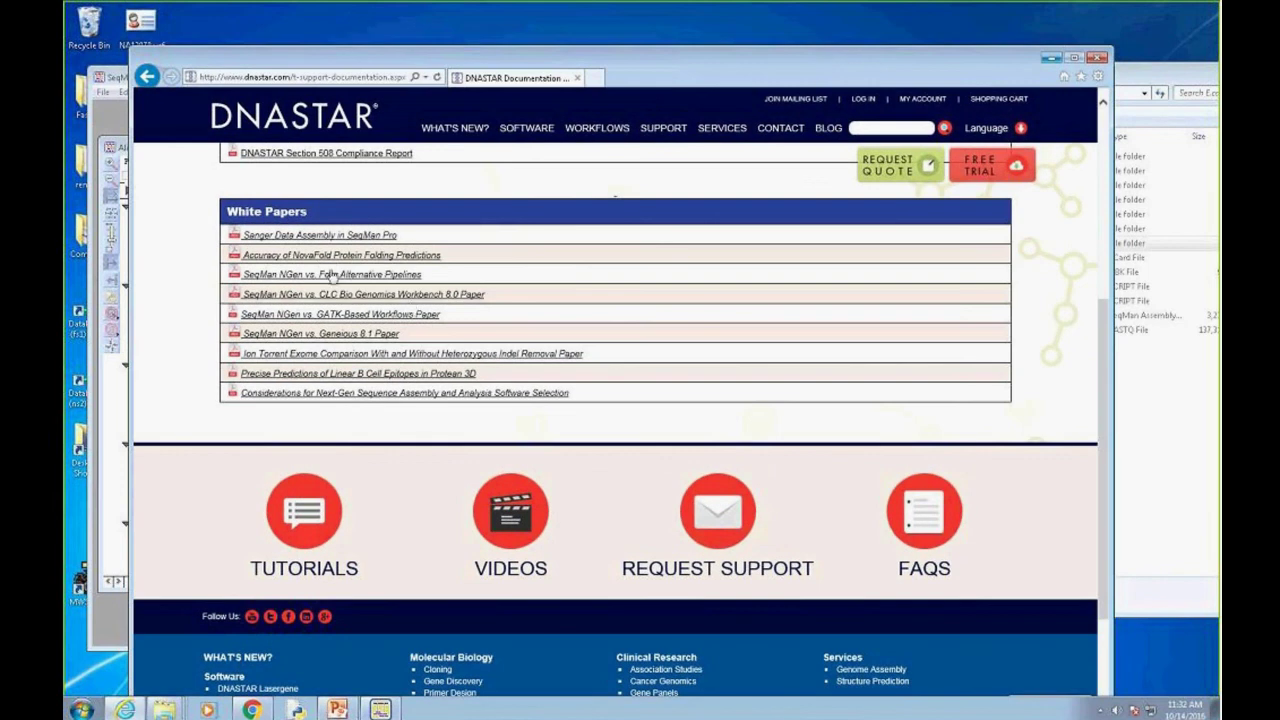
{"action": "mouse_move", "coordinate": [662, 133]}
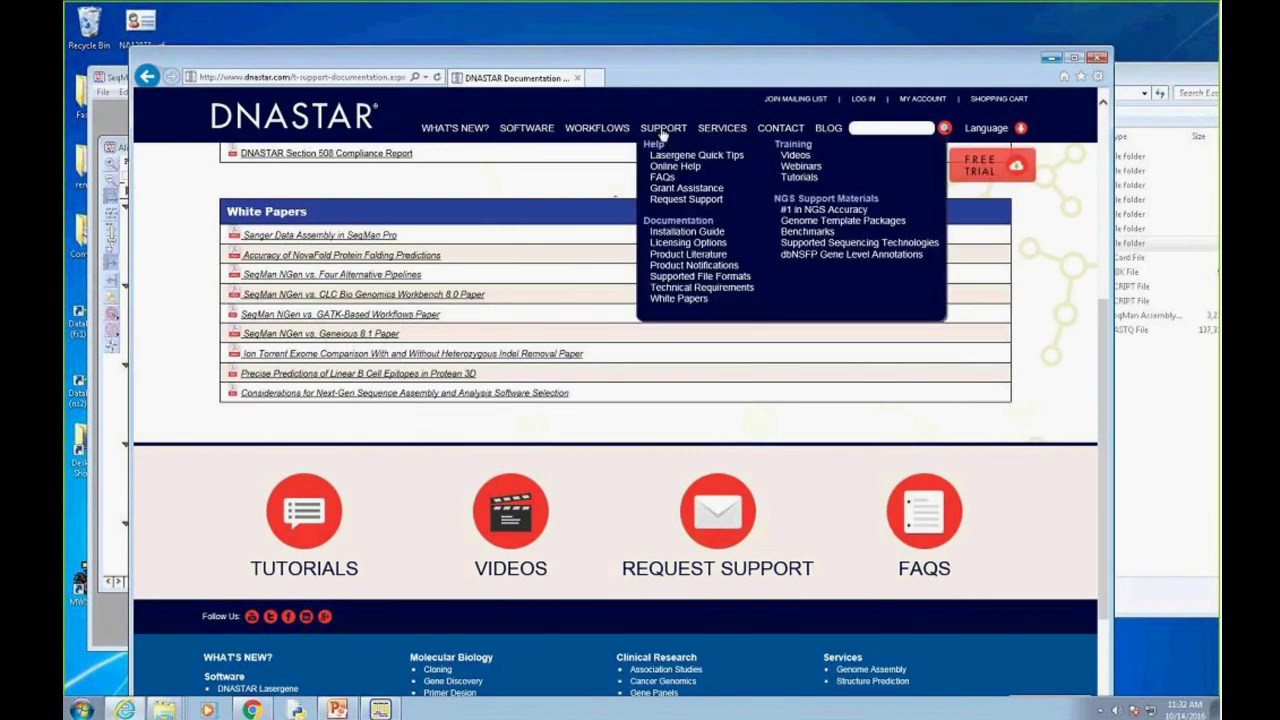
{"action": "left_click", "coordinate": [665, 224]}
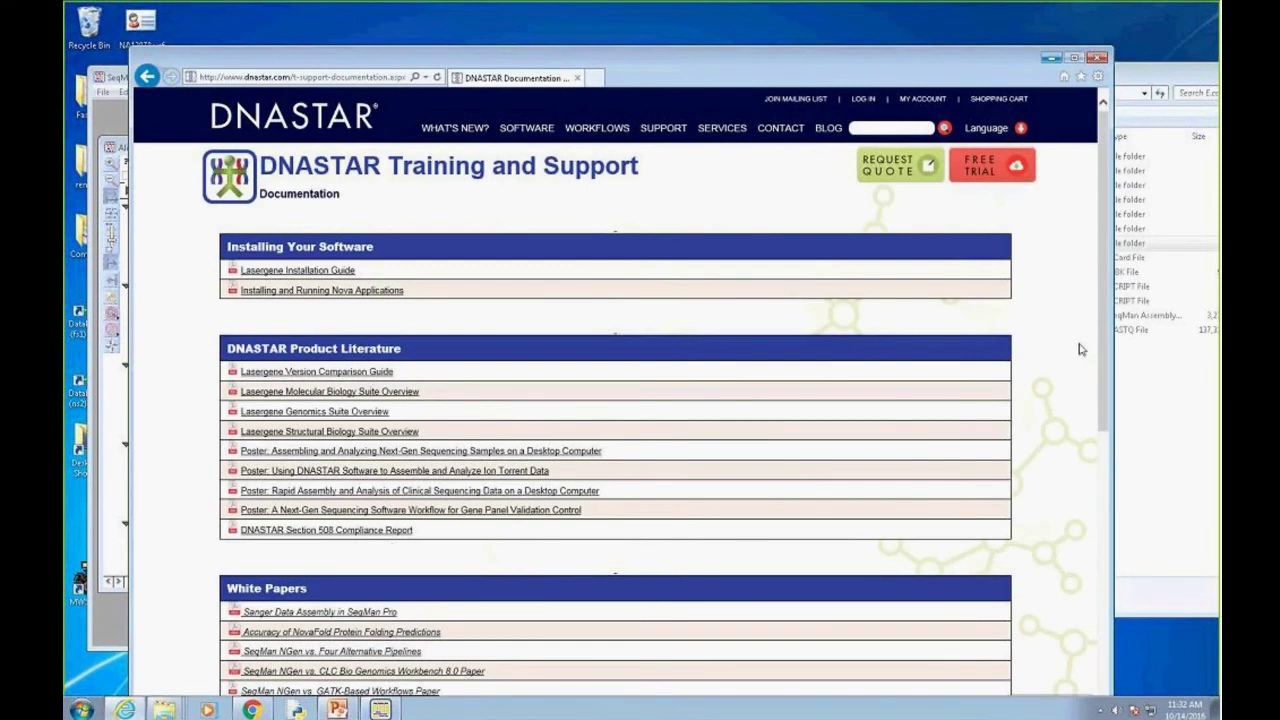
{"action": "scroll", "coordinate": [1085, 350], "scroll_direction": "down", "scroll_amount": 3}
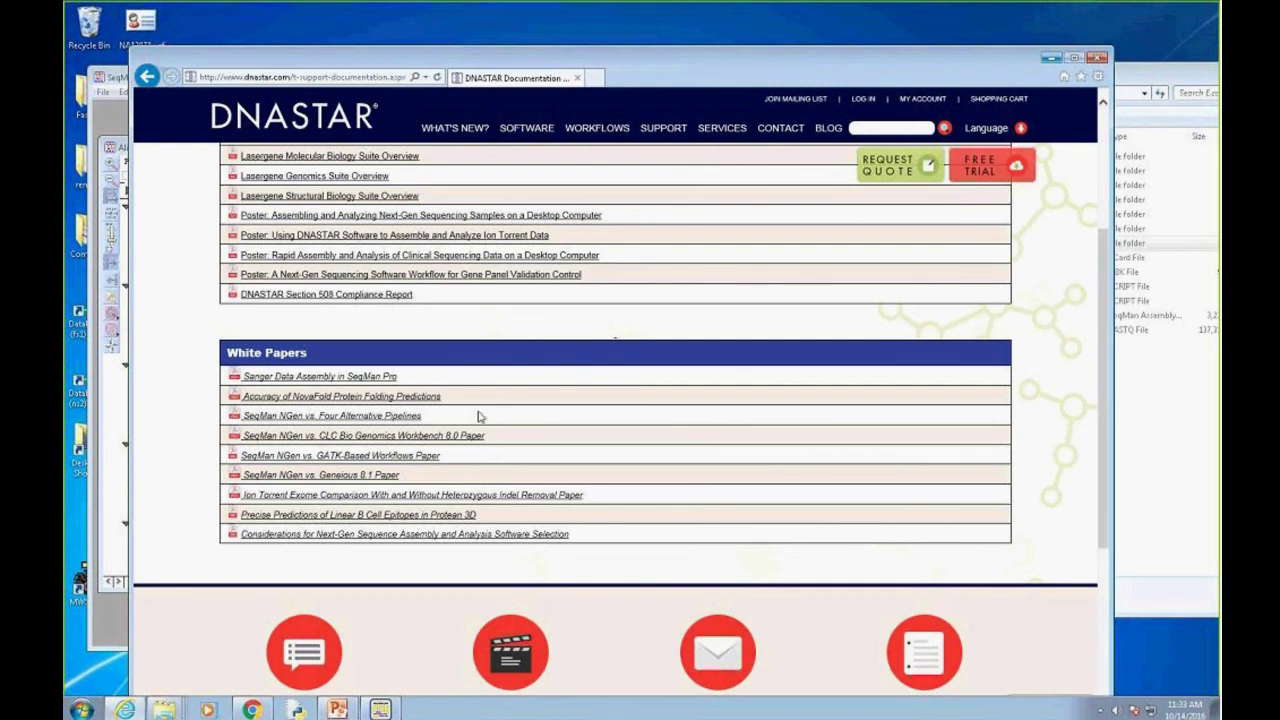
Open the 'Sanger Data Assembly in SeqMan Pro' PDF and scroll to Table 1's Trace Evidence error counts
{"action": "left_click", "coordinate": [311, 378]}
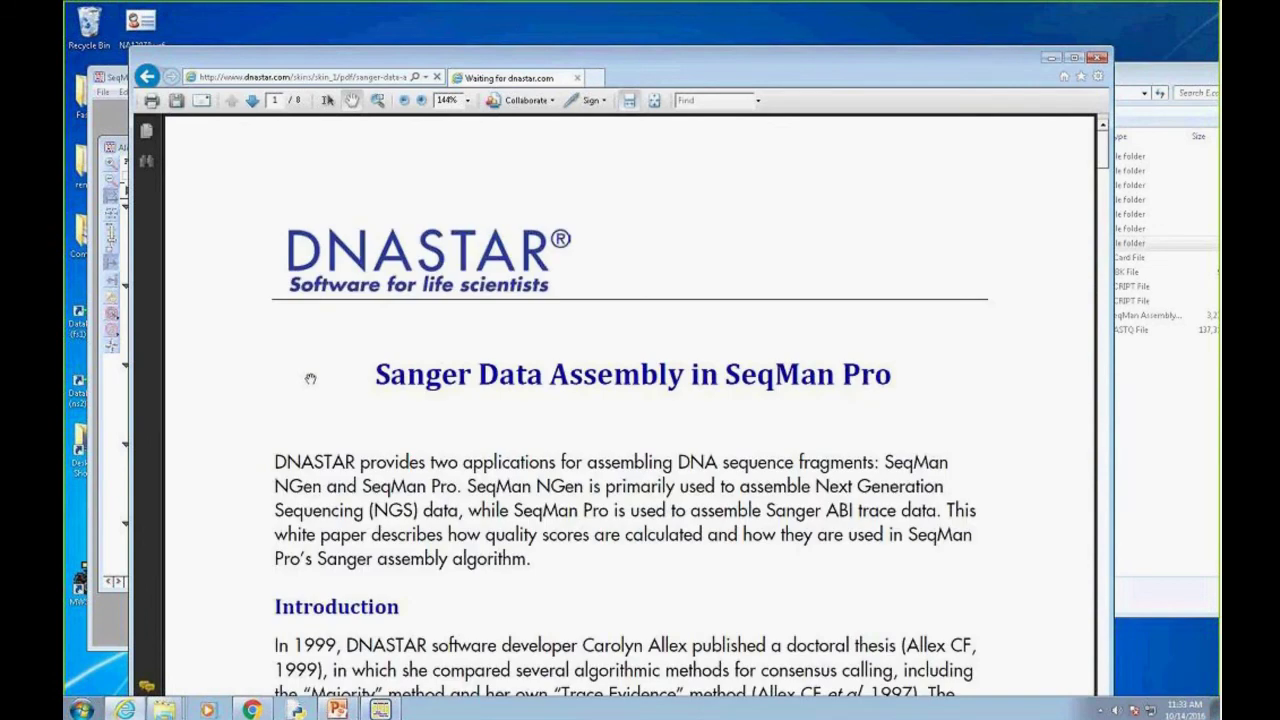
{"action": "scroll", "coordinate": [1104, 160], "scroll_direction": "down", "scroll_amount": 5}
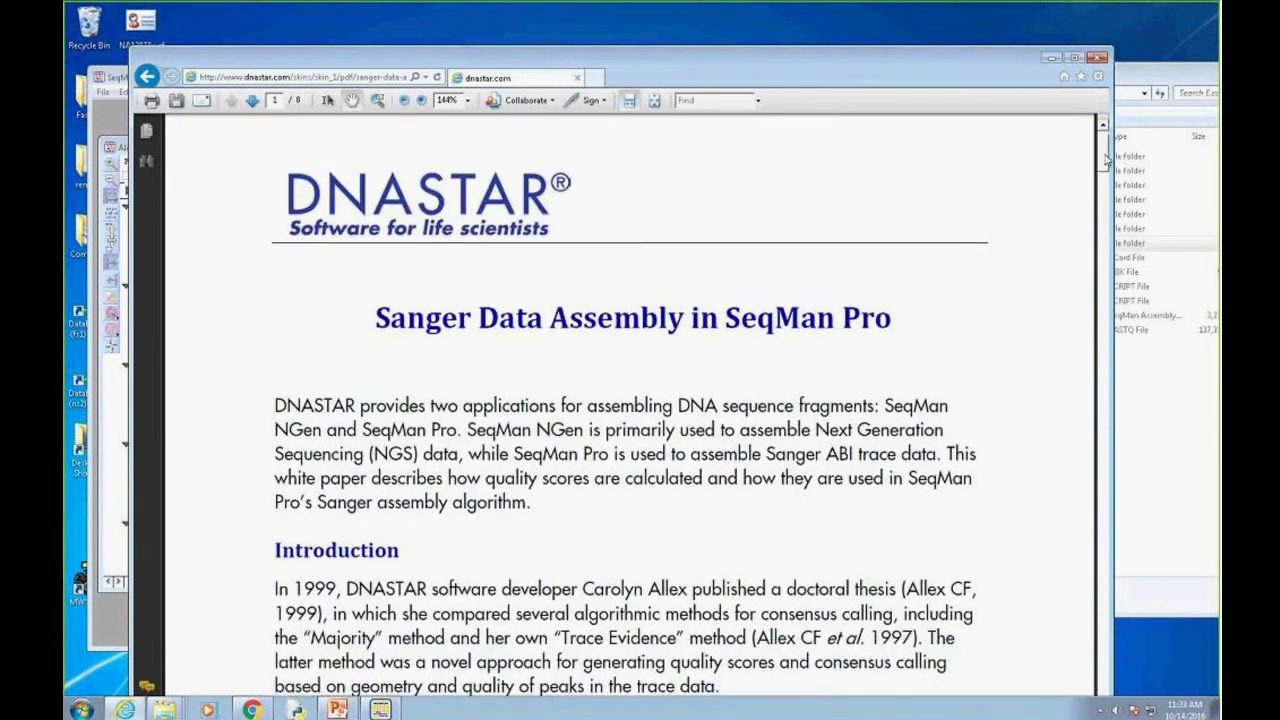
{"action": "left_click_drag", "start_coordinate": [1104, 160], "coordinate": [1105, 626]}
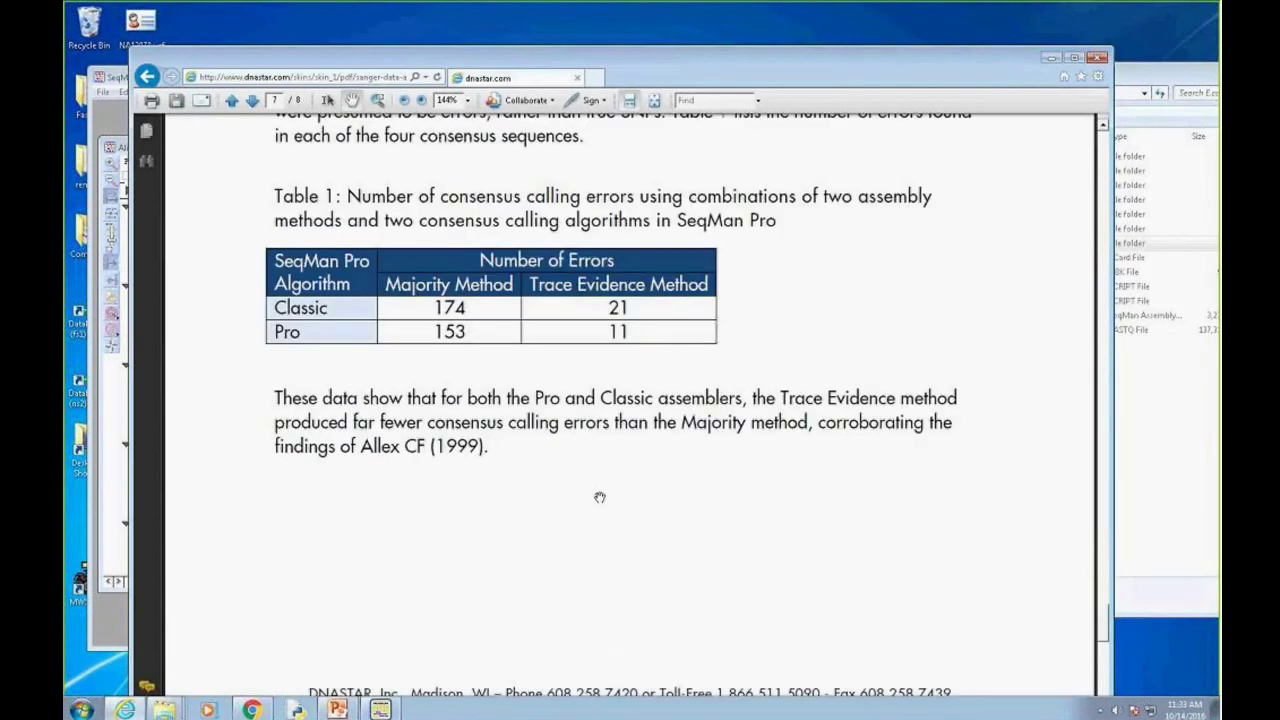